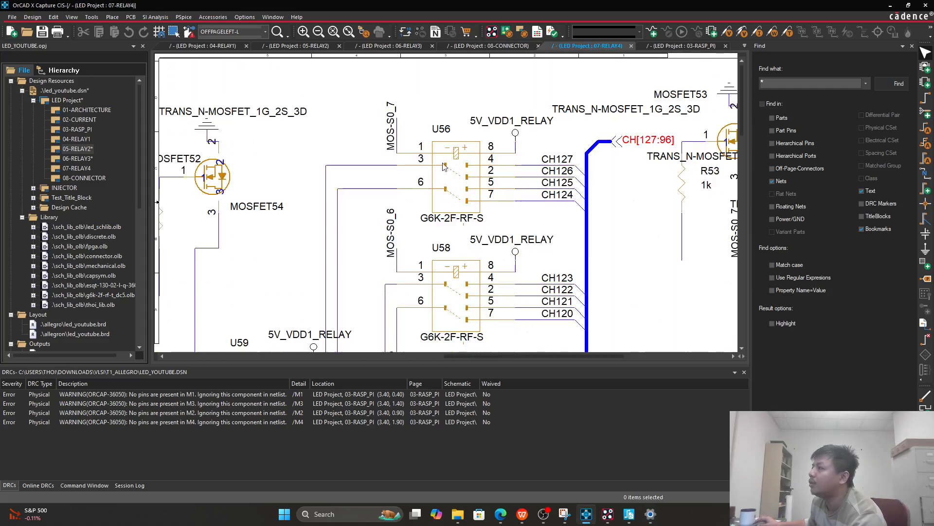
Step: Select the wire joining relays U56 and U59 in the schematic and locate its net in the board layout
scroll(342, 250, "down", 1)
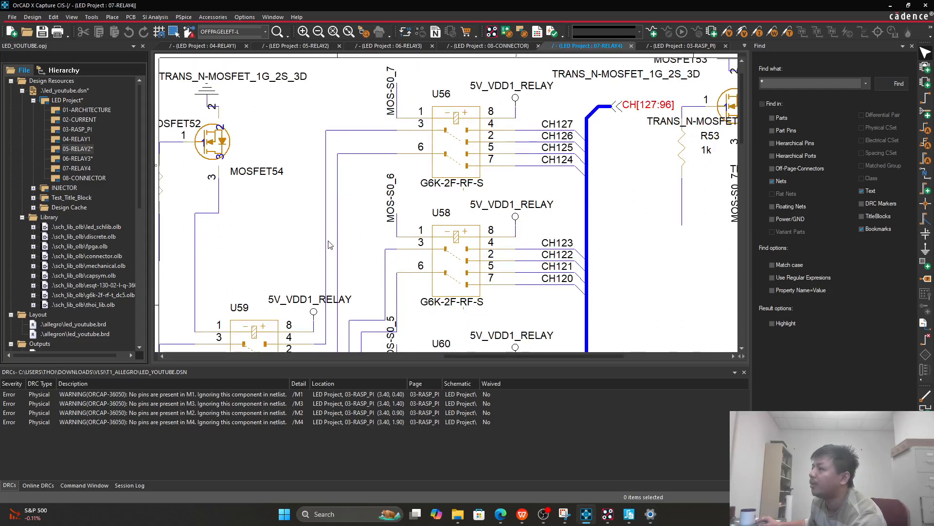
left_click(326, 245)
scroll(332, 244, "down", 1)
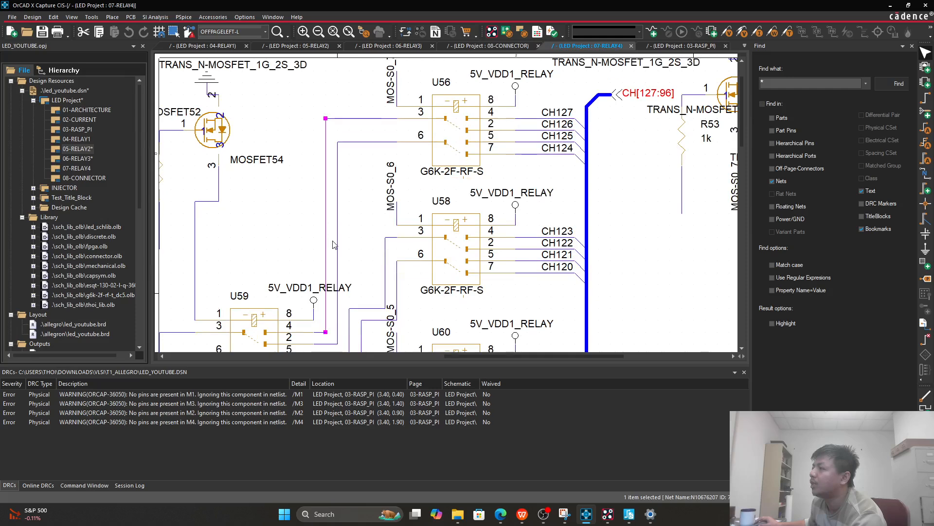
left_click(368, 231)
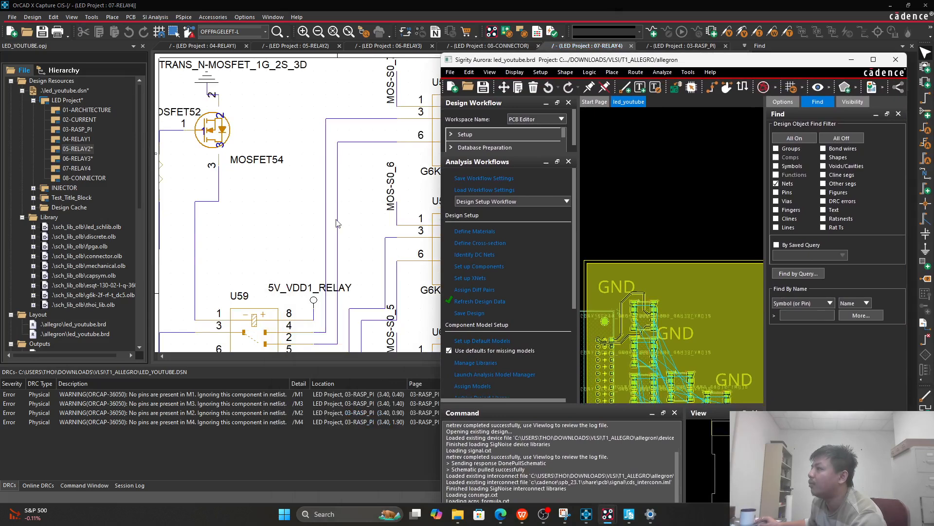
scroll(661, 352, "up", 2)
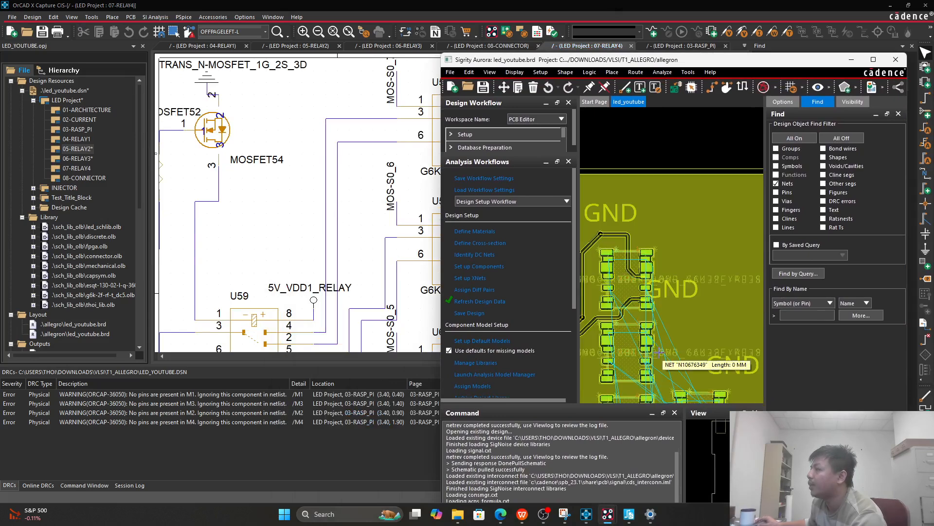
left_click(324, 222)
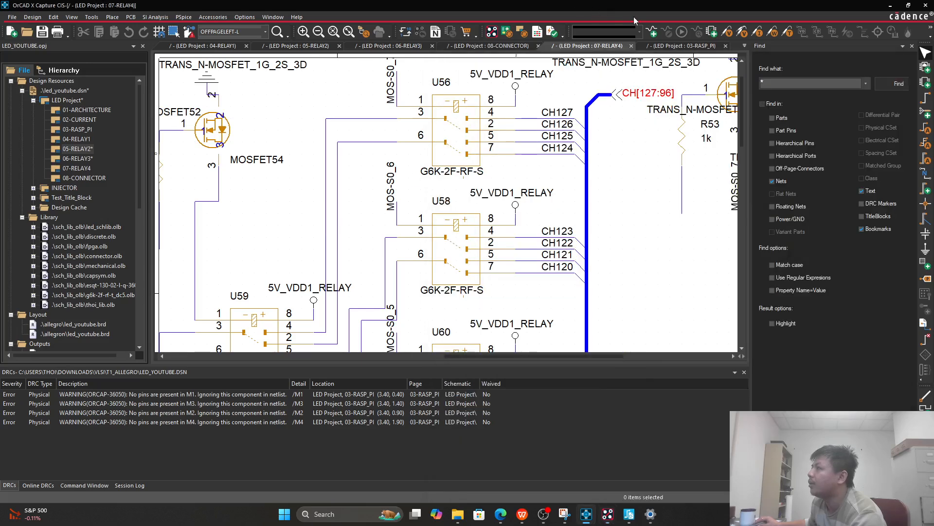
Step: Restore the schematic window from full screen and arrange it beside the board layout window so both designs can be seen
double_click(879, 10)
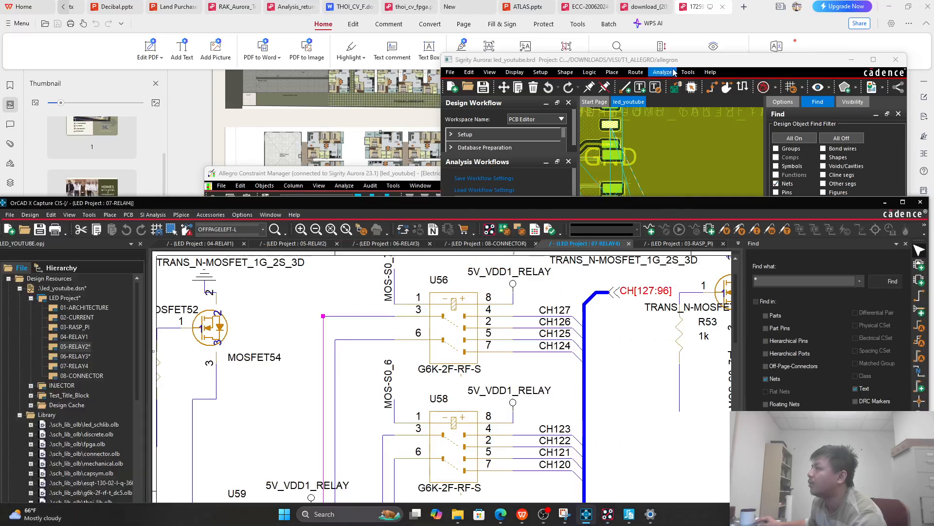
left_click_drag(684, 63, 697, 39)
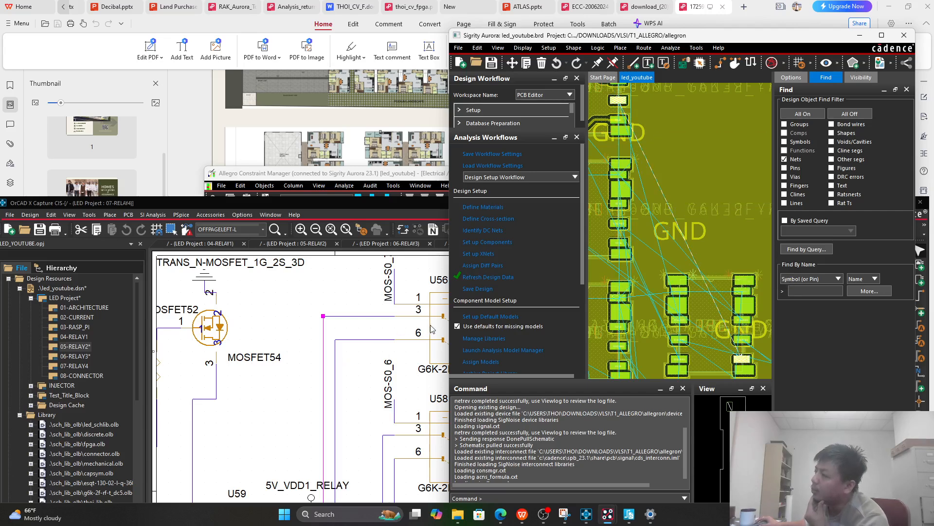
scroll(362, 346, "down", 1)
scroll(360, 351, "down", 4, "ctrl")
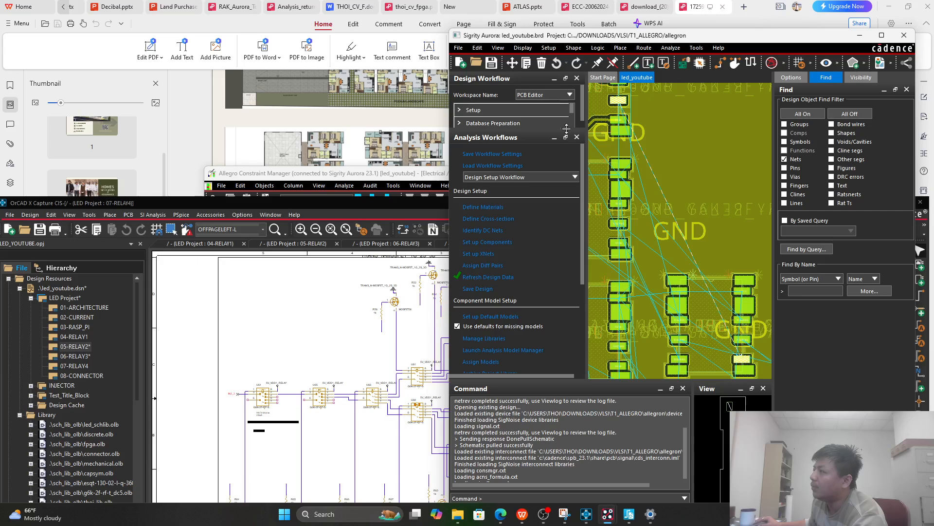
left_click_drag(606, 38, 703, 49)
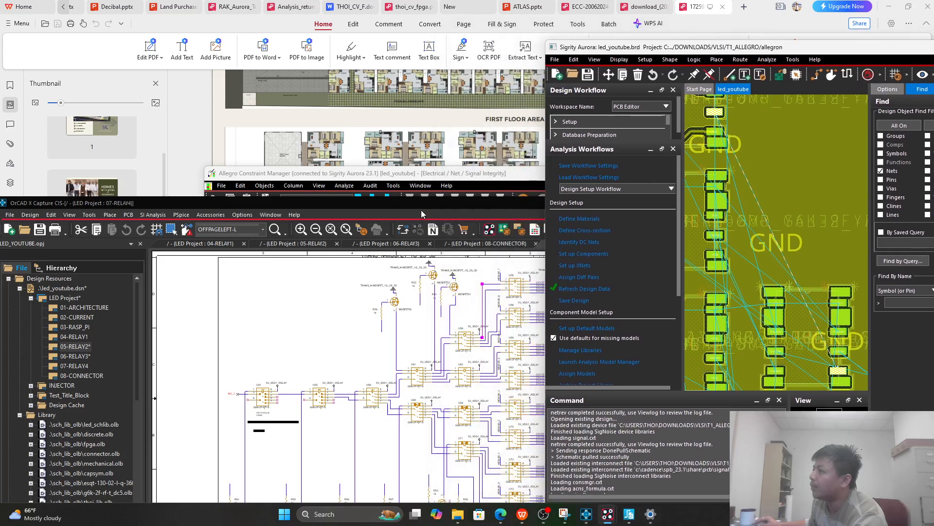
left_click(421, 214)
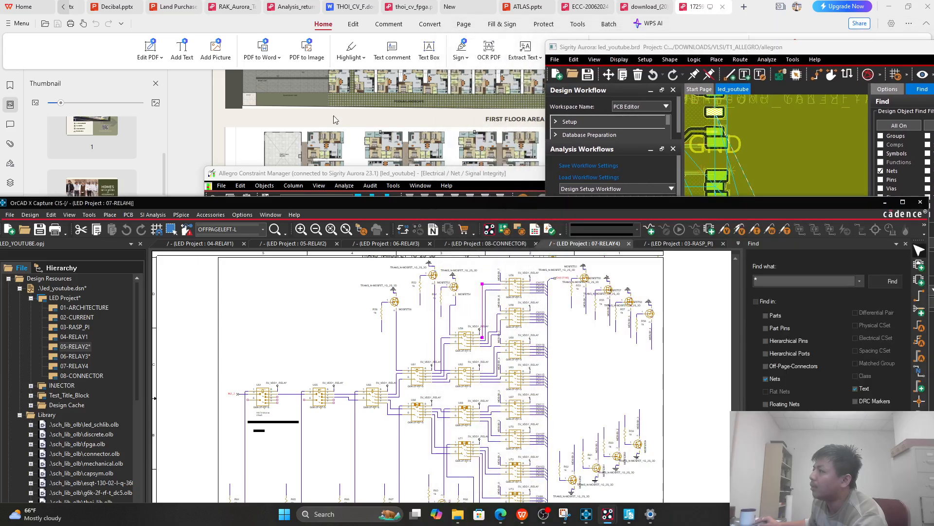
left_click_drag(513, 207, 468, 130)
left_click(537, 204)
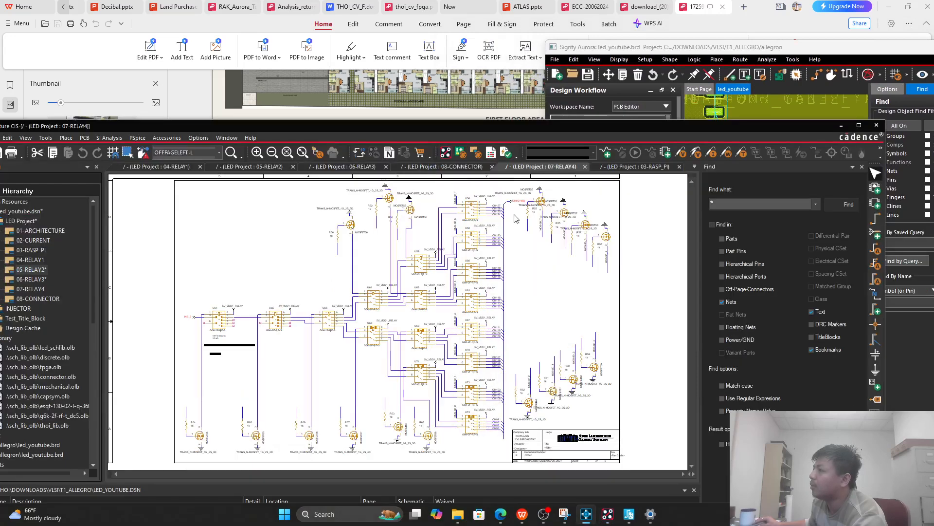
Step: Cross-probe relays U56 and U59 from the schematic to find their footprints in the board layout
scroll(483, 237, "up", 3, "ctrl")
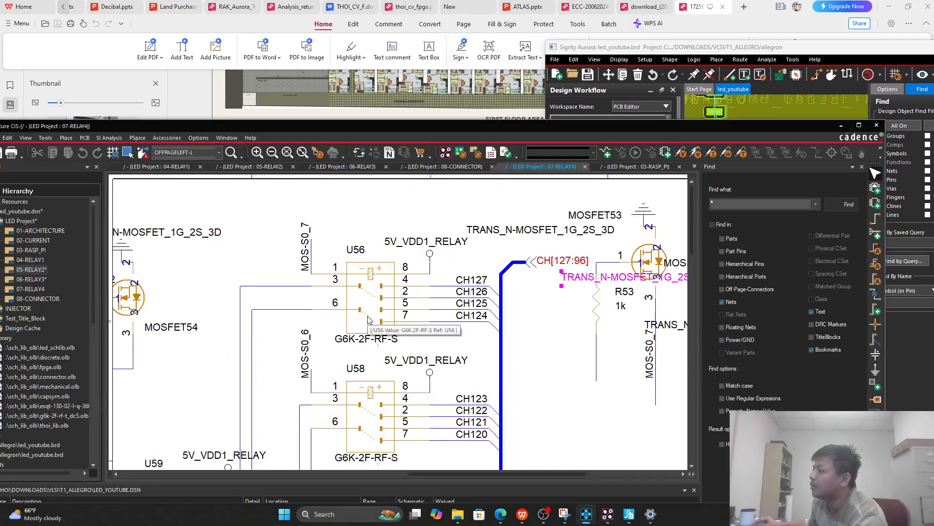
left_click(781, 48)
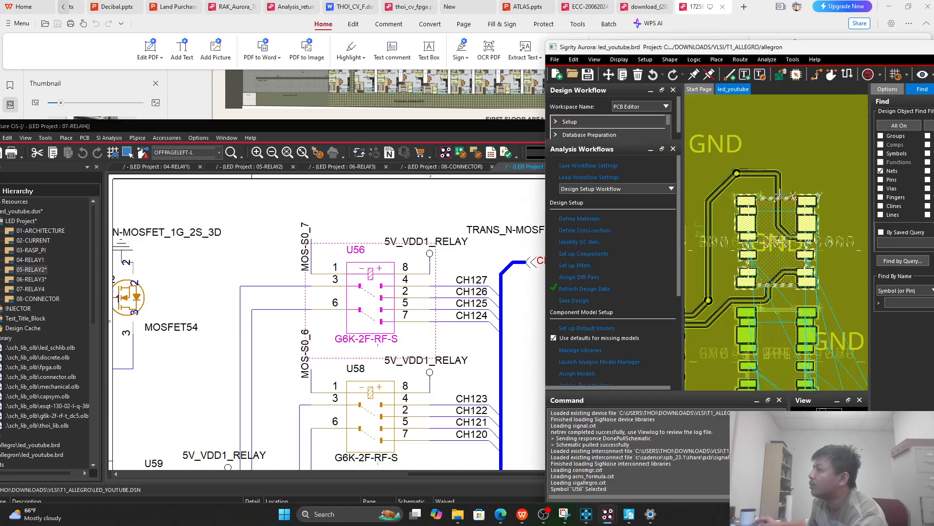
scroll(350, 357, "down", 3, "ctrl")
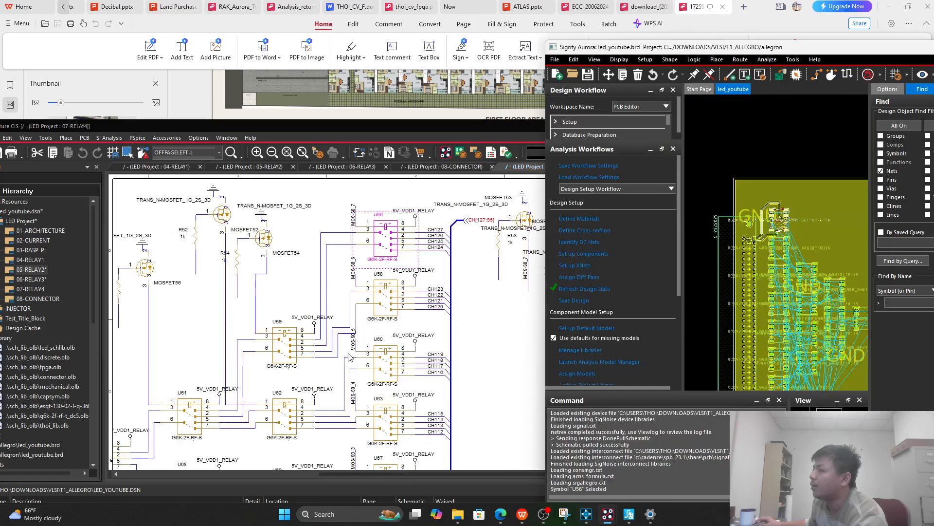
left_click(290, 352)
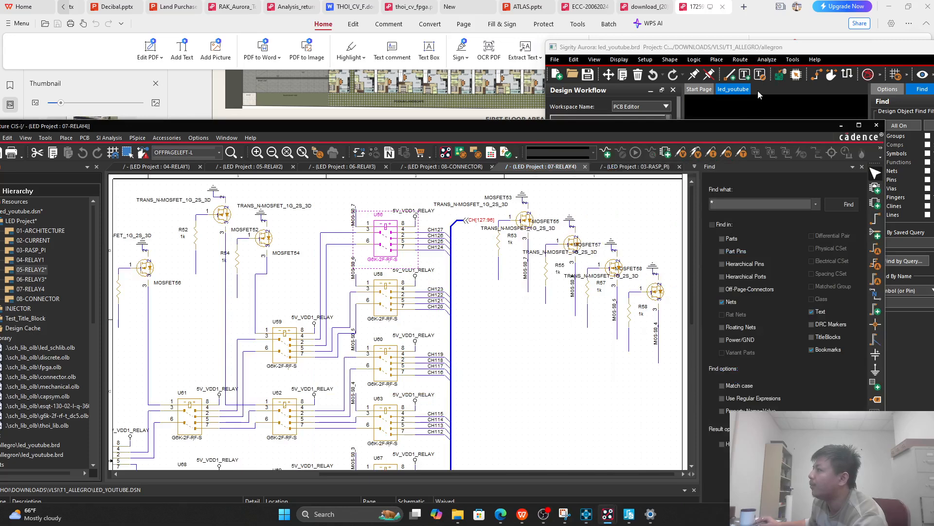
left_click(774, 51)
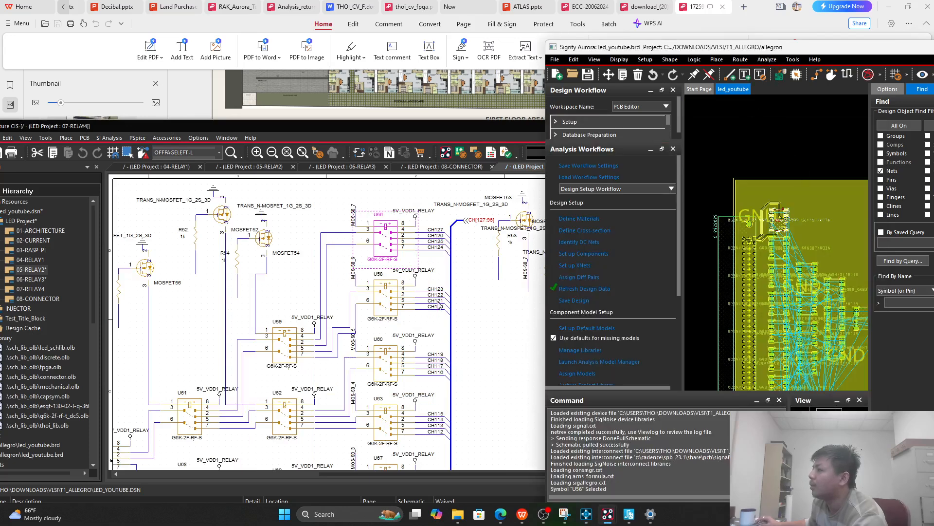
left_click(285, 331)
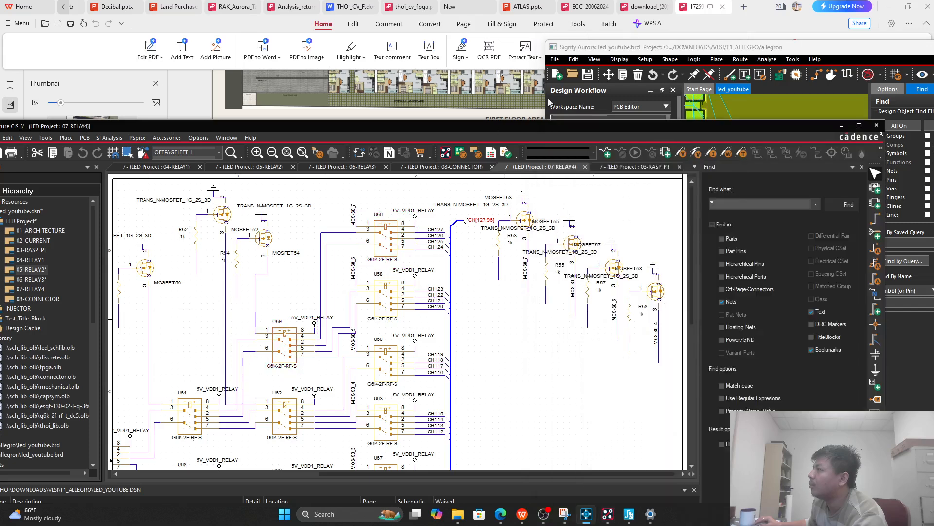
left_click(670, 47)
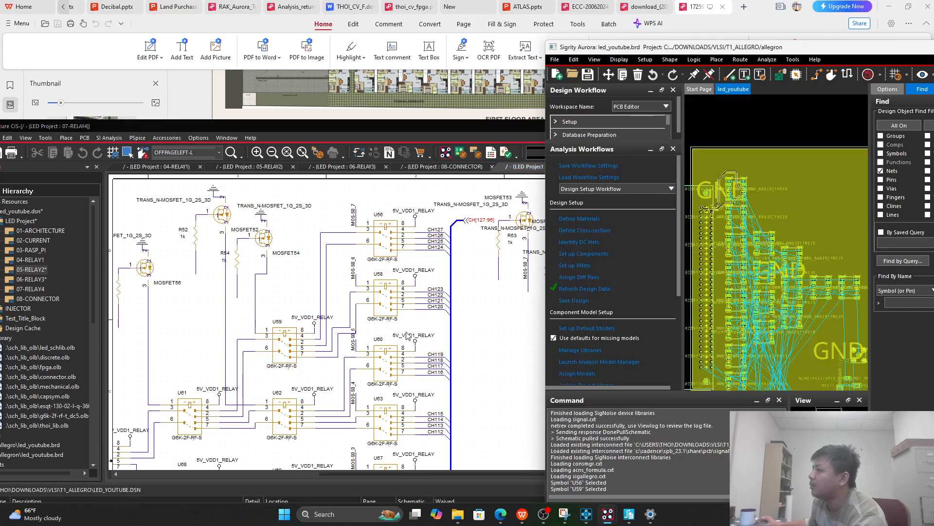
Step: Cross-probe U56 and U59 again, then the wire connecting them, to compare their connection with the board layout
left_click(297, 361)
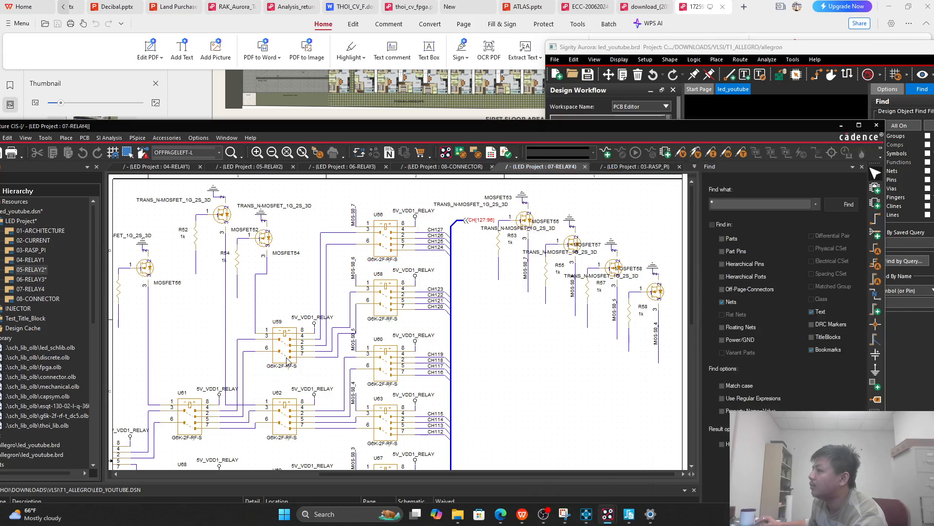
left_click(396, 238)
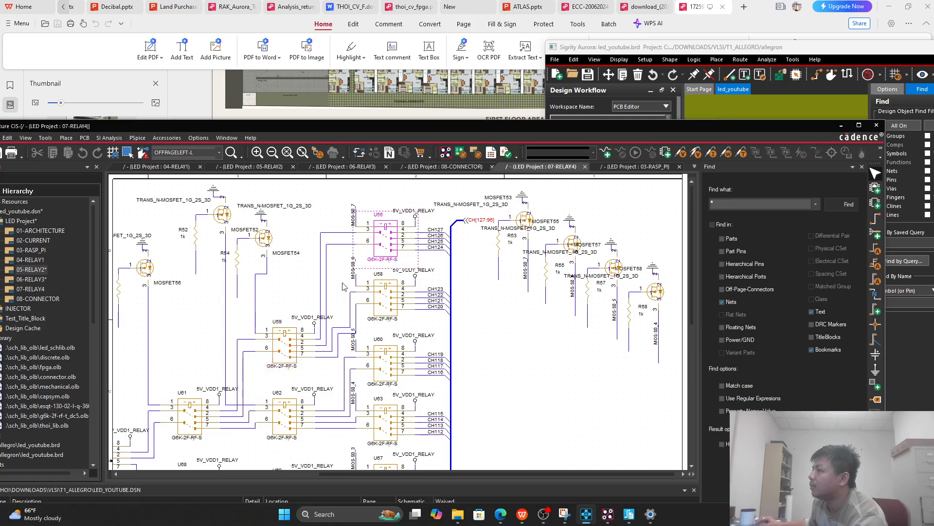
left_click(284, 333)
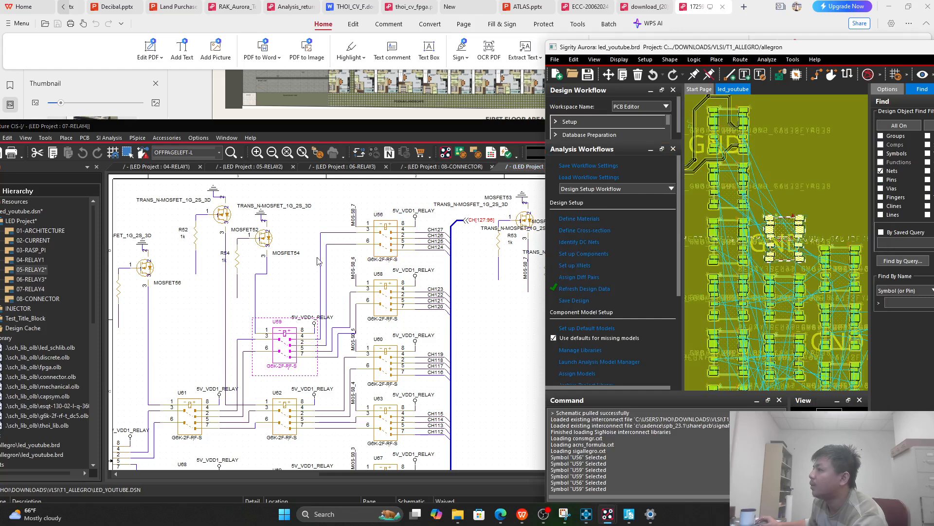
left_click(322, 284)
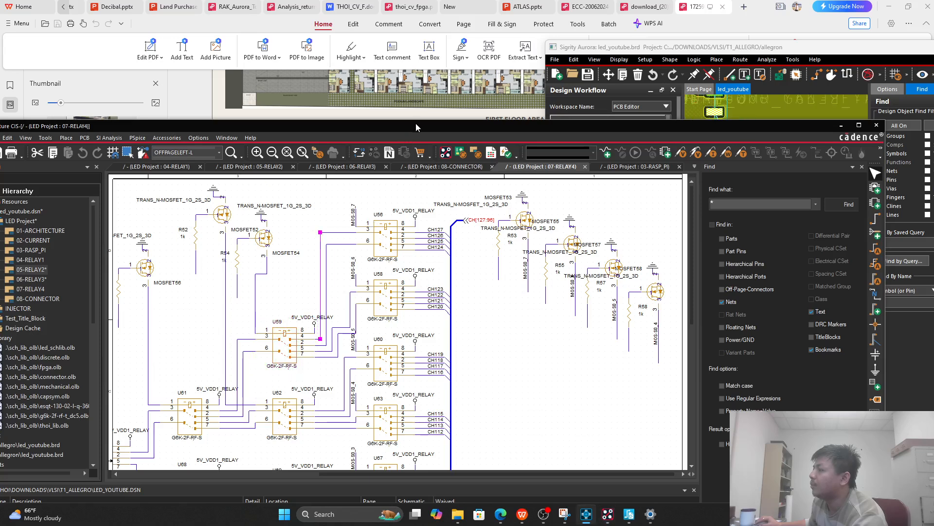
Step: Place a net alias named test_sig on the vertical wire between relays U56 and U59
left_click_drag(416, 123, 454, 77)
left_click(345, 227)
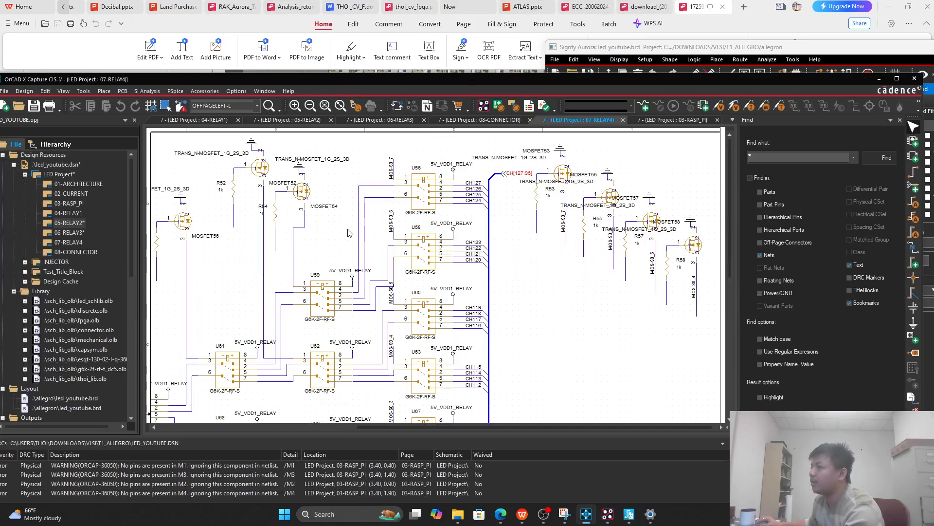
key("n")
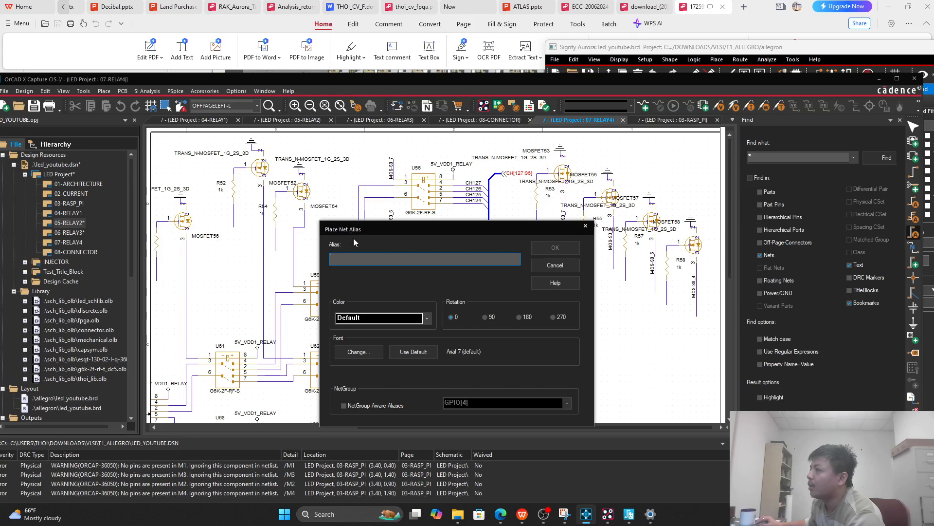
type("tes")
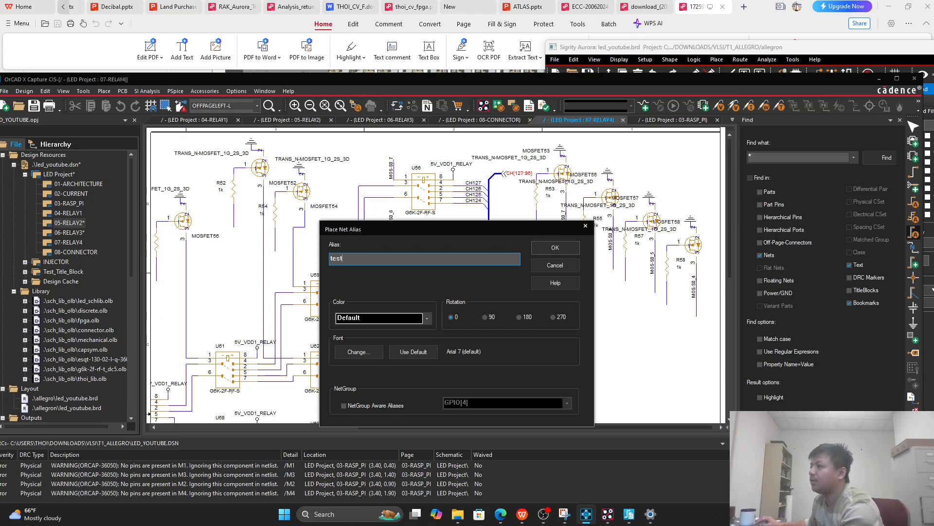
type("t_sig")
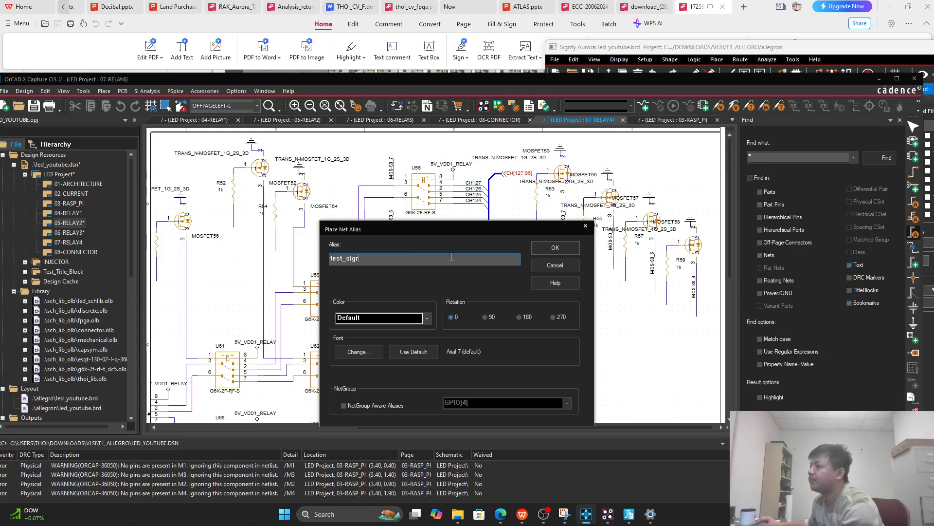
left_click(555, 249)
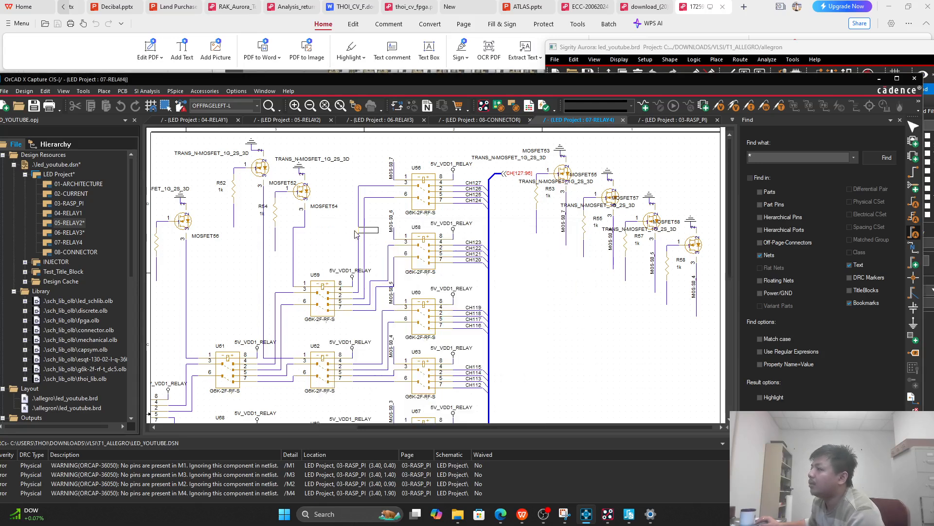
left_click(365, 246)
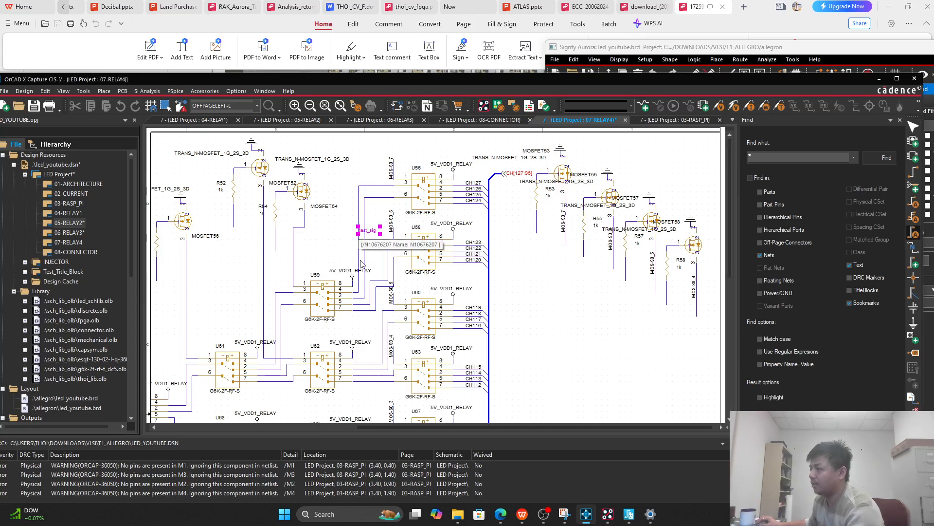
key("Escape")
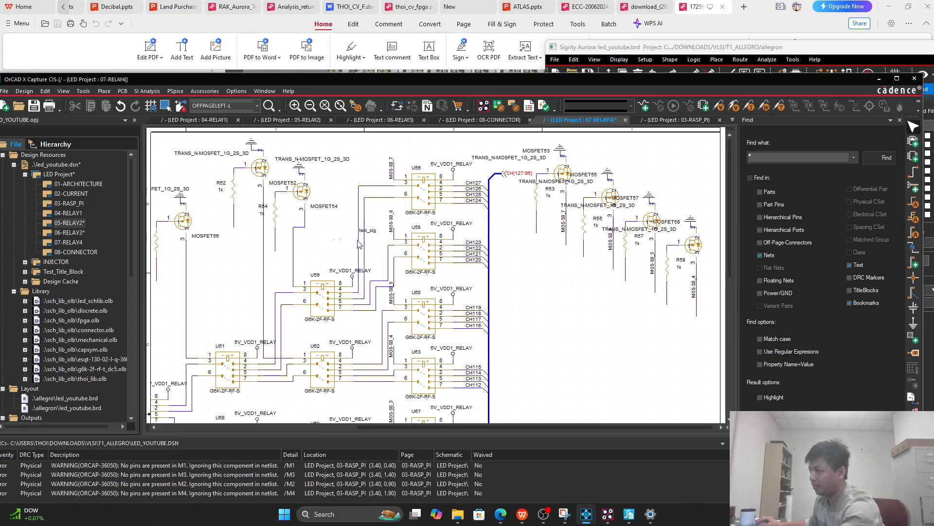
Step: Rotate the test_sig alias so it reads vertically along its wire, and check the wire's net name
key("r")
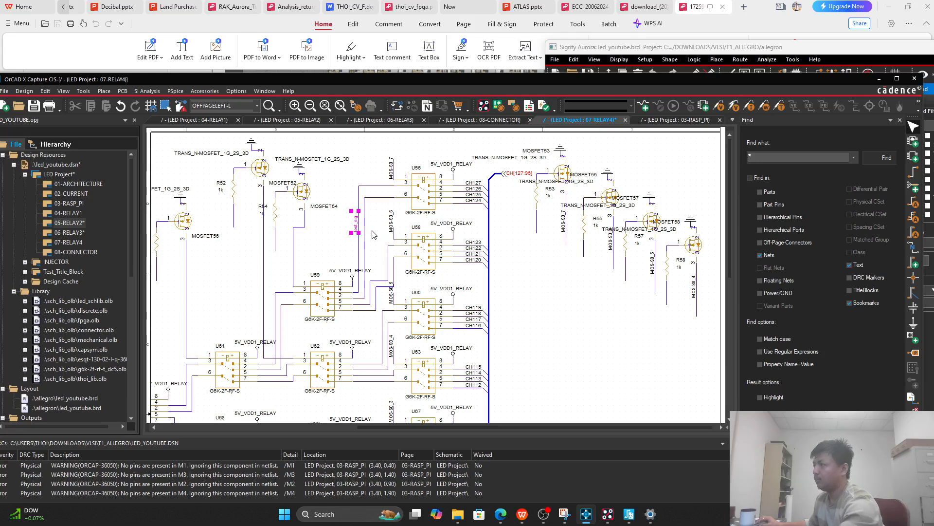
left_click(378, 239)
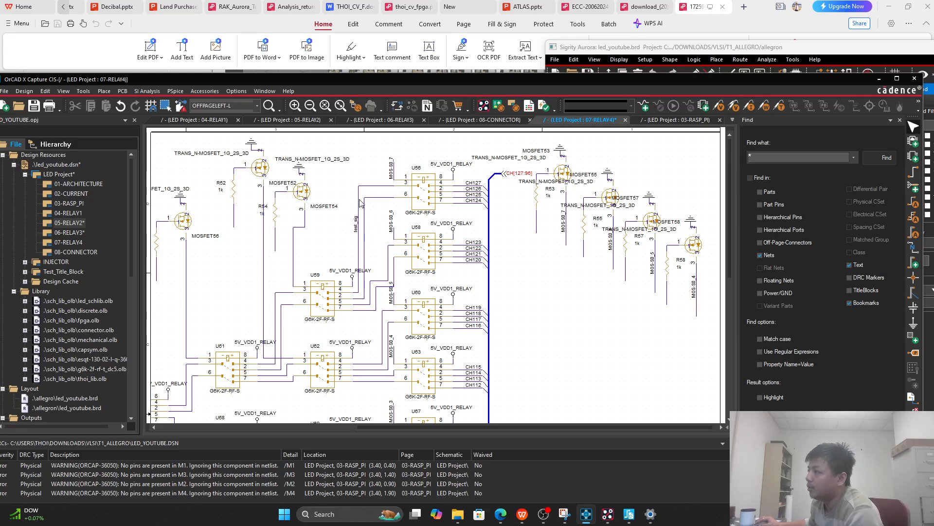
mouse_move(360, 203)
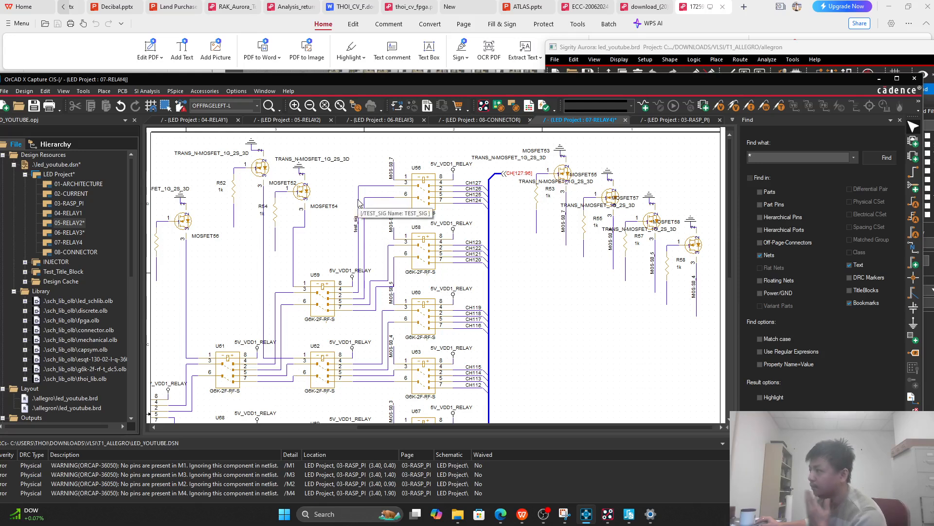
Step: Save the schematic and update the board layout with the renamed net, switching to the Sigrity Aurora window
key("ctrl+s")
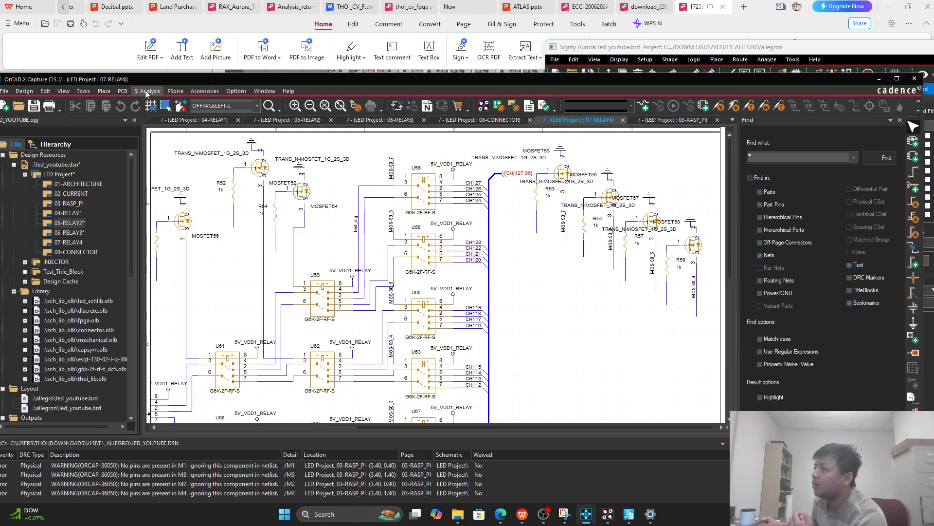
left_click(125, 92)
left_click(146, 115)
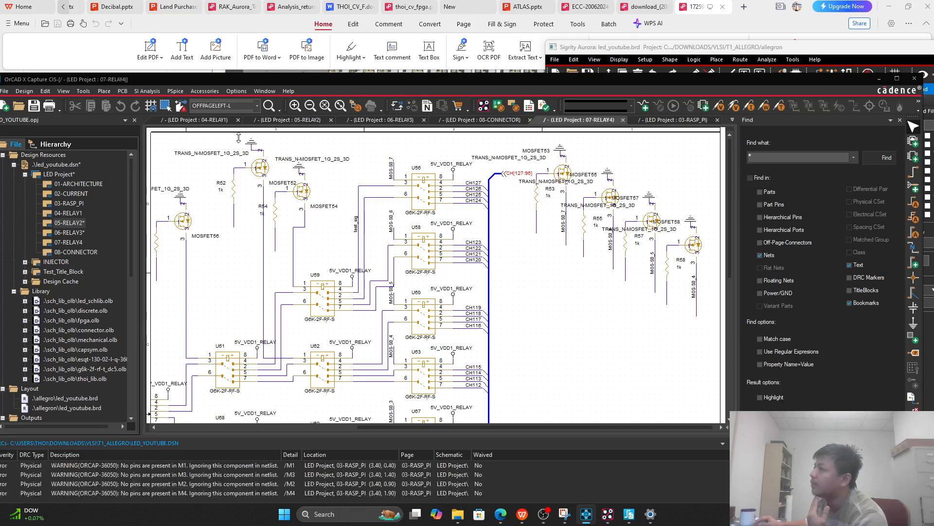
left_click(673, 46)
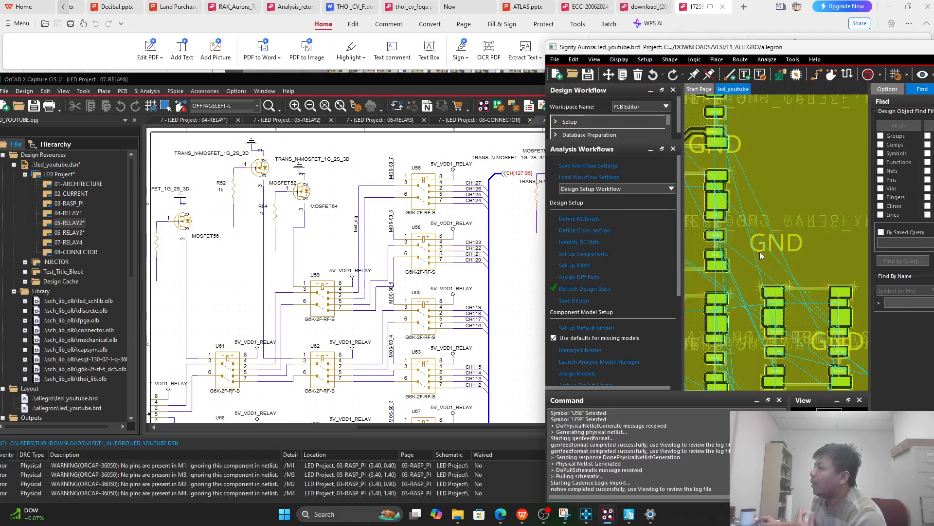
Step: Return to the OrCAD Capture schematic and open the test_sig wire's signal in SigXplorer for SI analysis
left_click(407, 83)
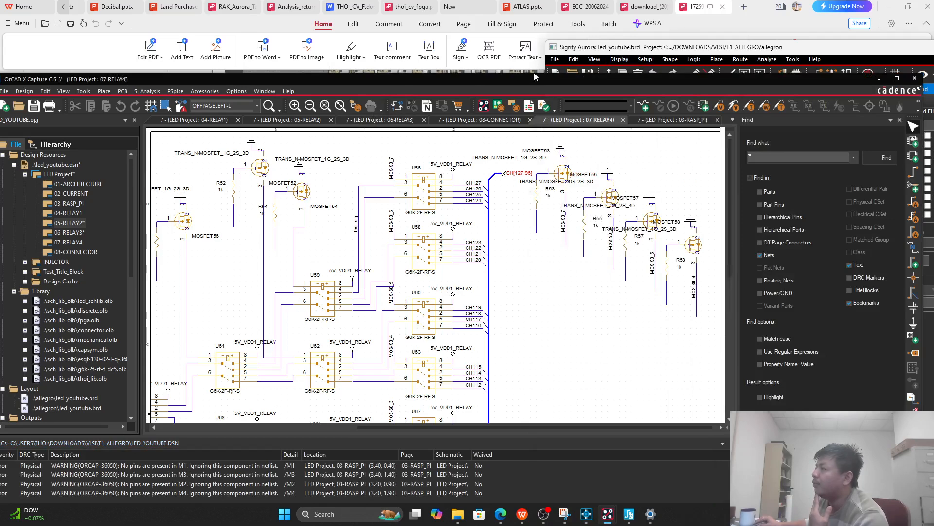
left_click(707, 47)
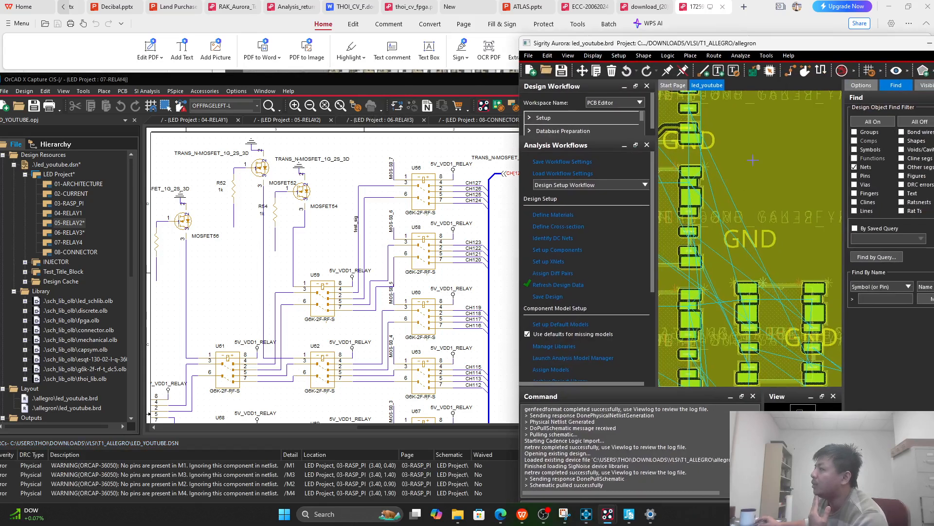
left_click(384, 231)
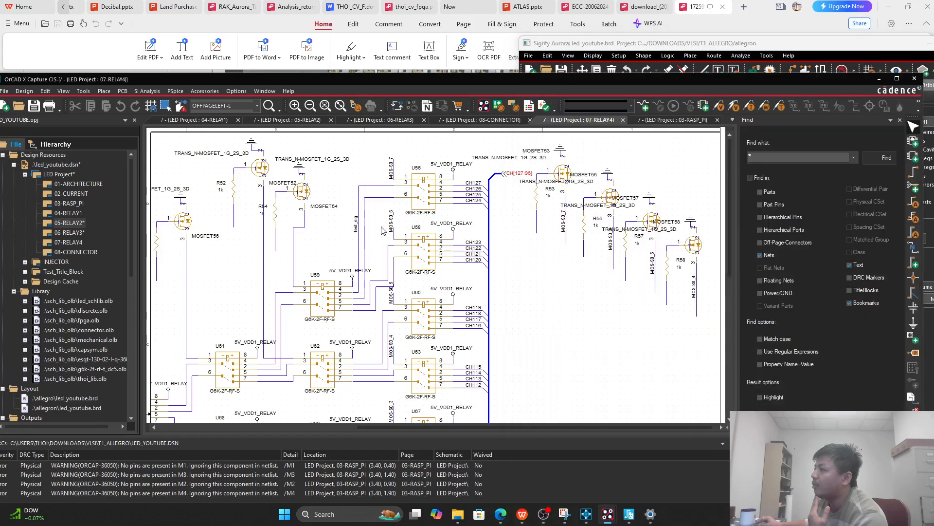
right_click(359, 211)
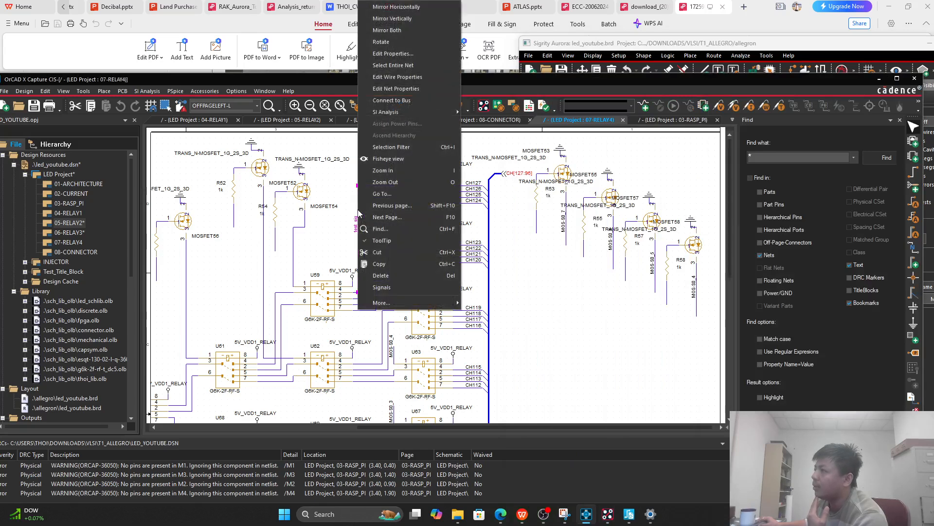
mouse_move(432, 112)
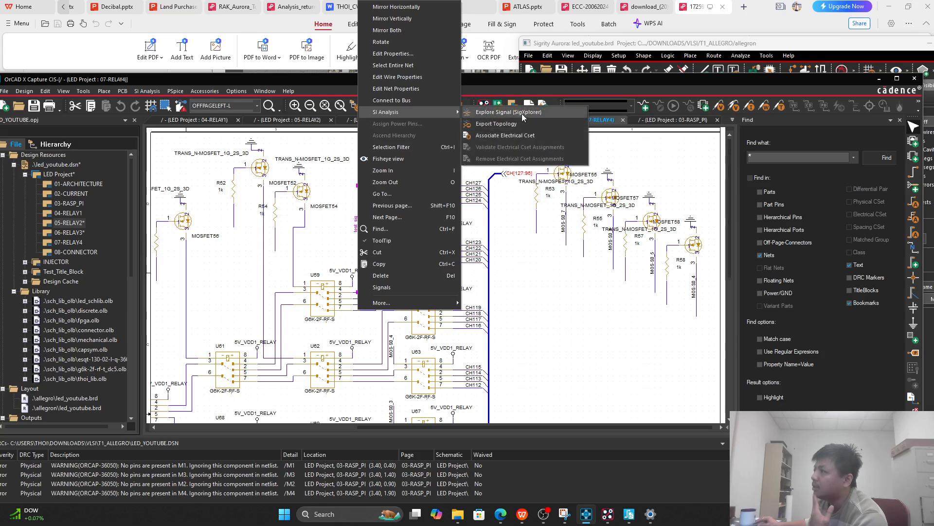
left_click(522, 113)
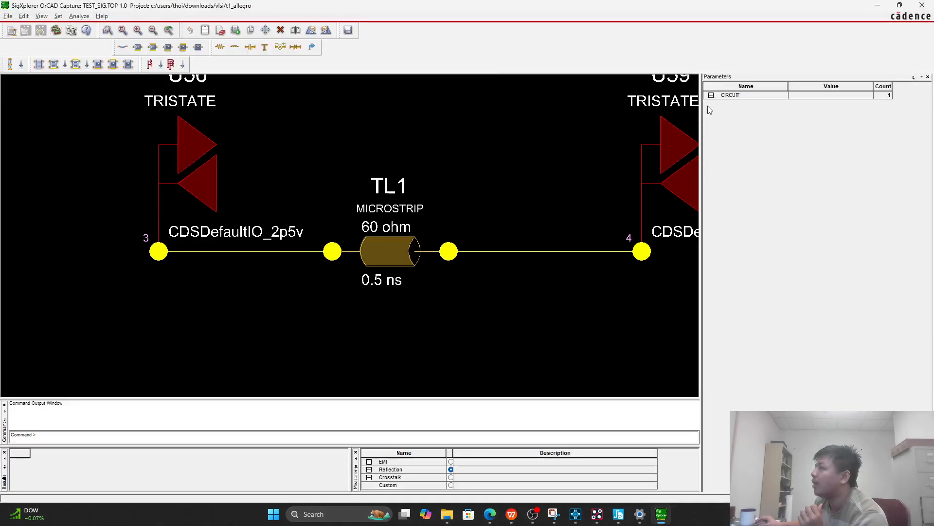
Step: Expand the CIRCUIT parameters and set tlineDelayMode to length, keeping the SigXplorer window maximized
left_click(711, 95)
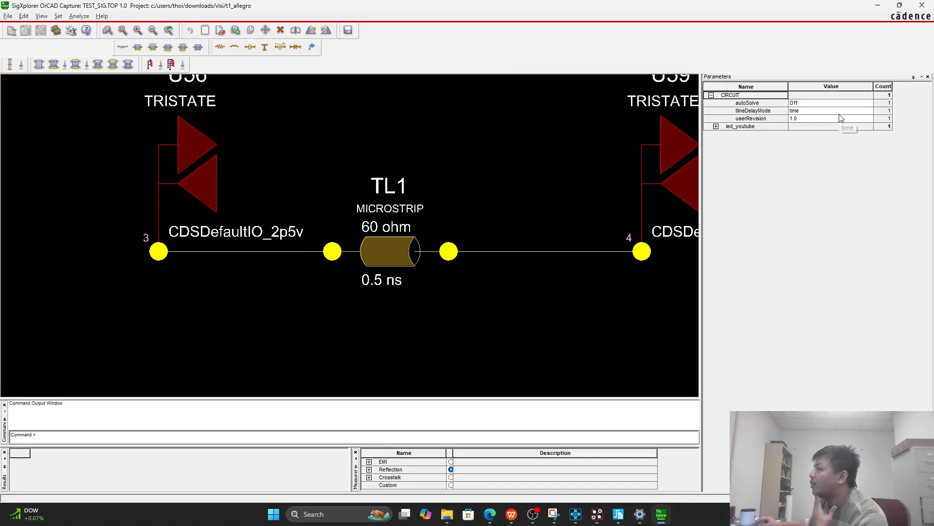
scroll(375, 191, "down", 1)
scroll(339, 128, "up", 1)
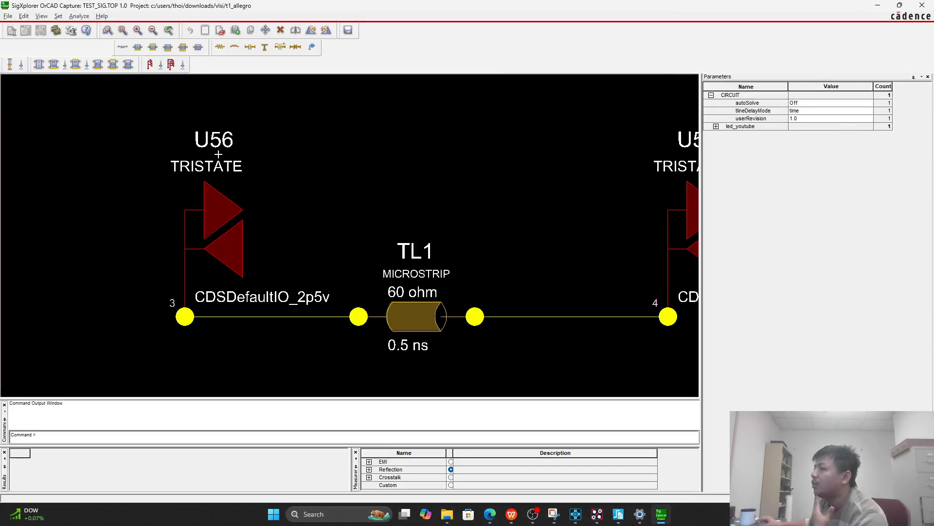
scroll(263, 185, "down", 1)
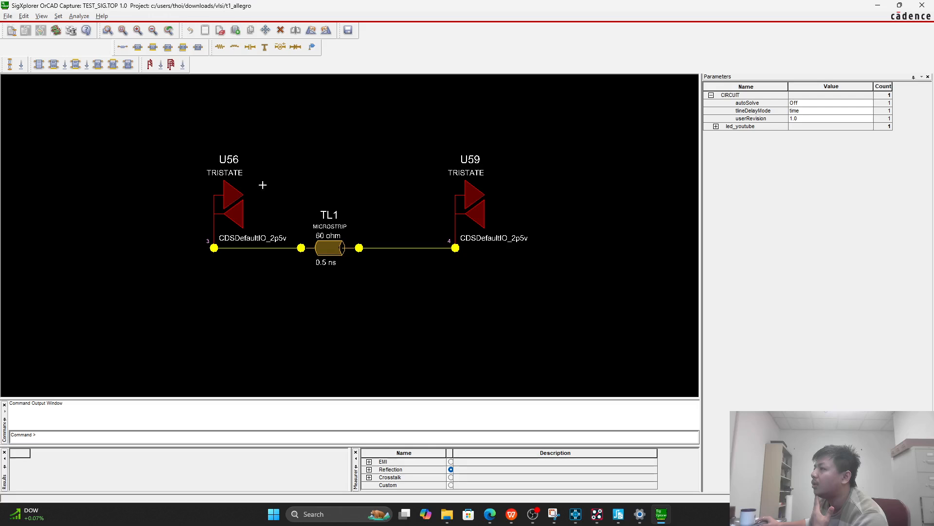
left_click(583, 169)
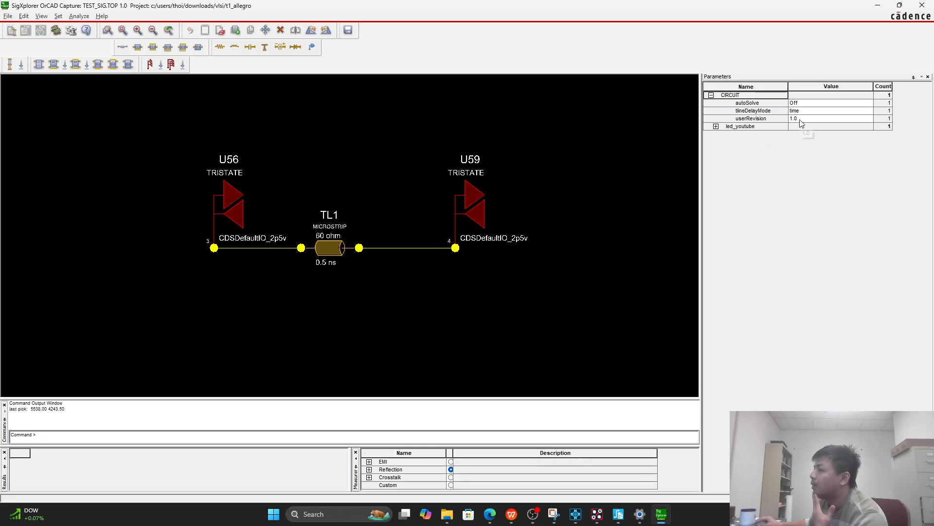
left_click(802, 160)
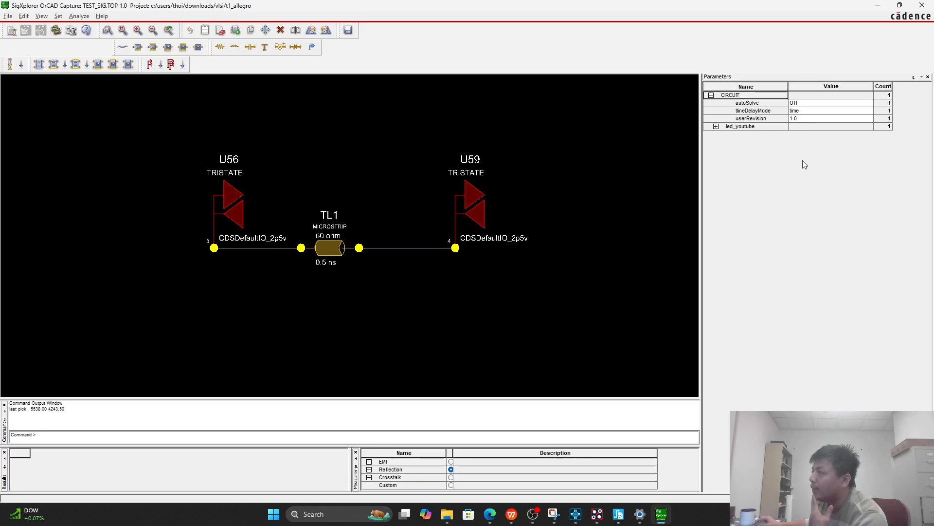
left_click(826, 112)
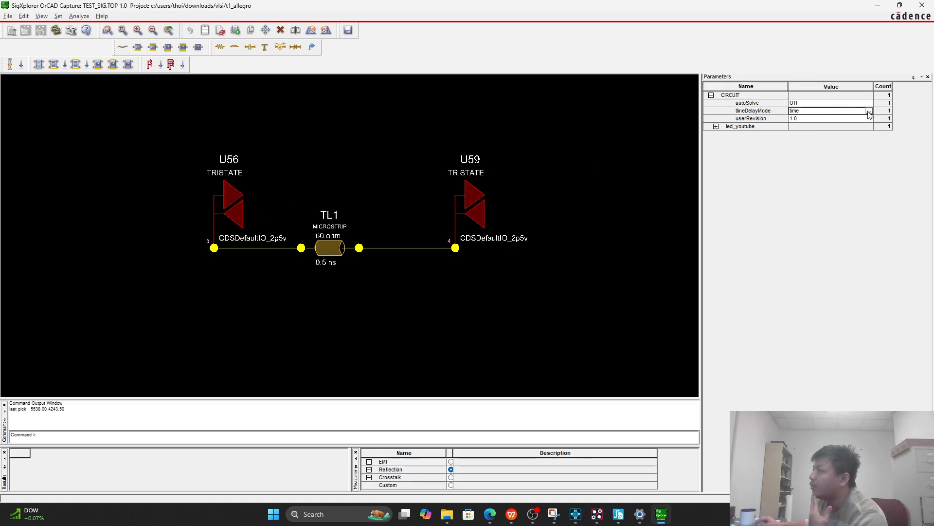
left_click(869, 112)
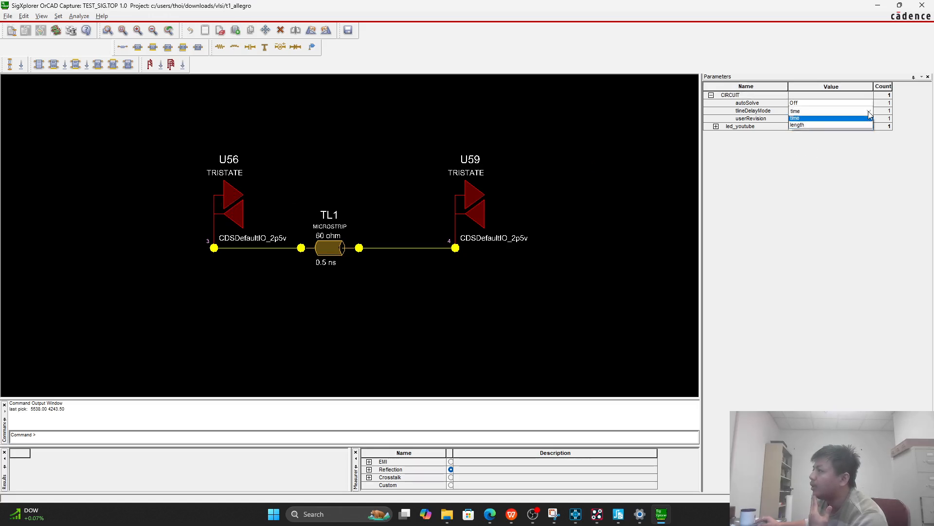
left_click(808, 127)
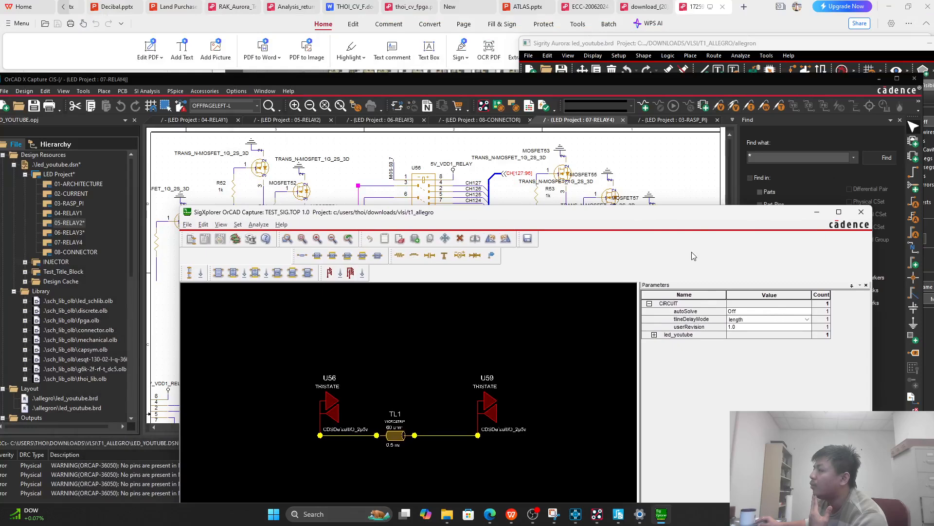
double_click(693, 214)
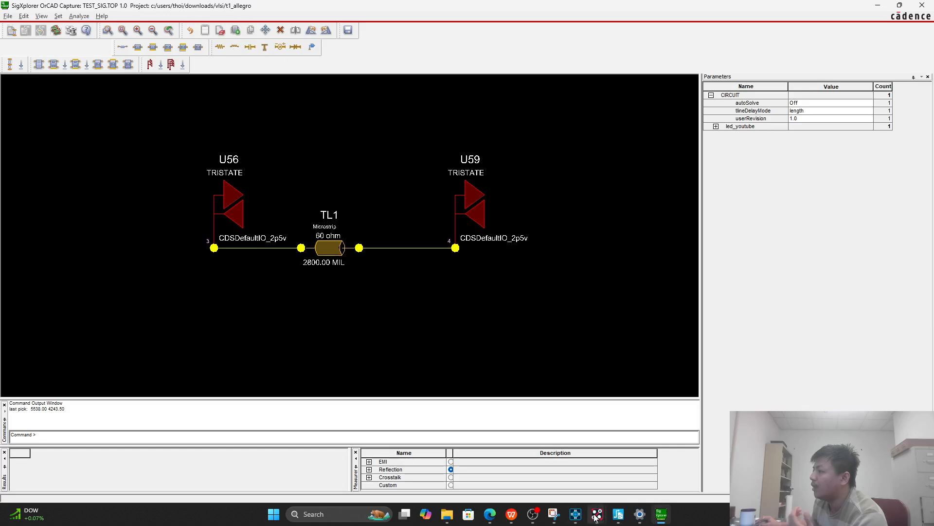
mouse_move(596, 517)
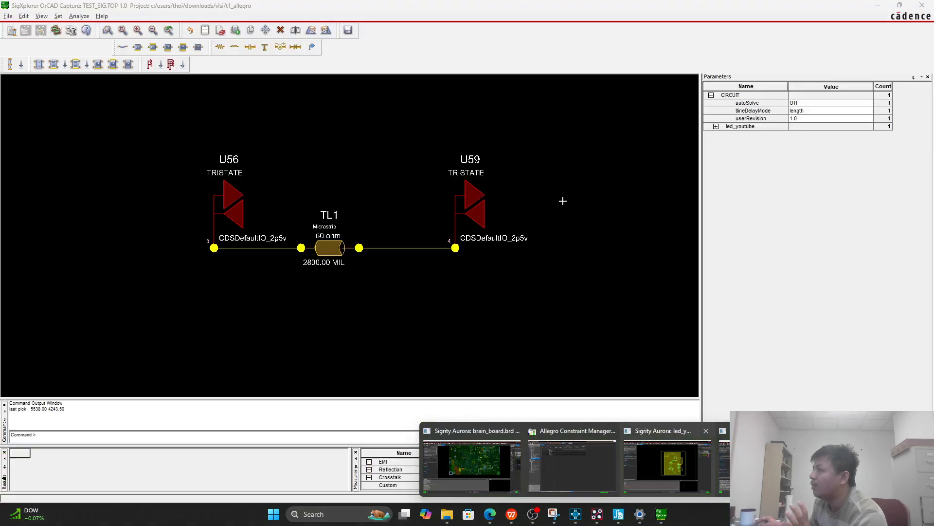
left_click(668, 9)
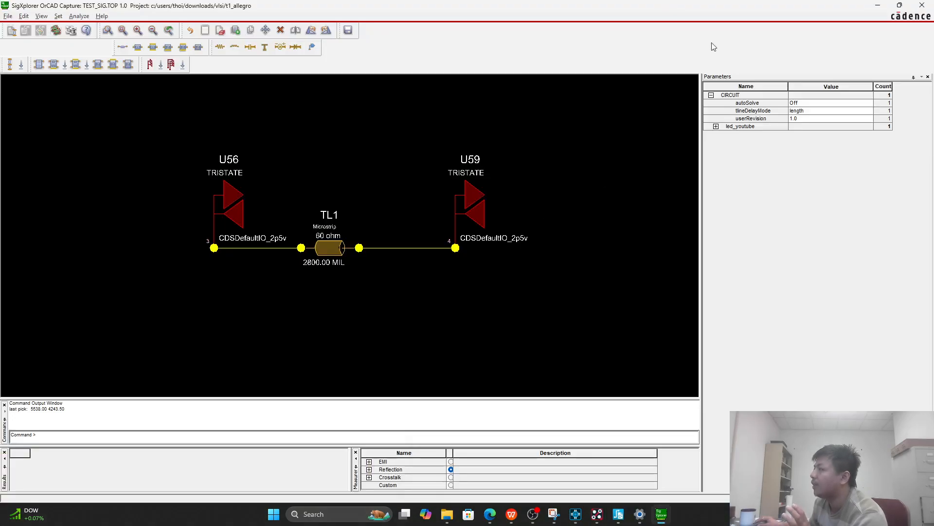
left_click(799, 111)
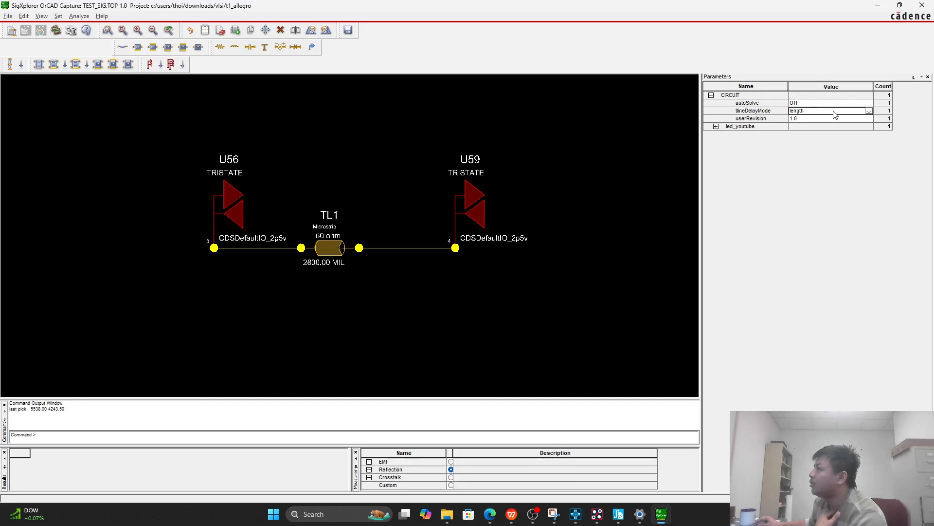
left_click(870, 111)
left_click(797, 131)
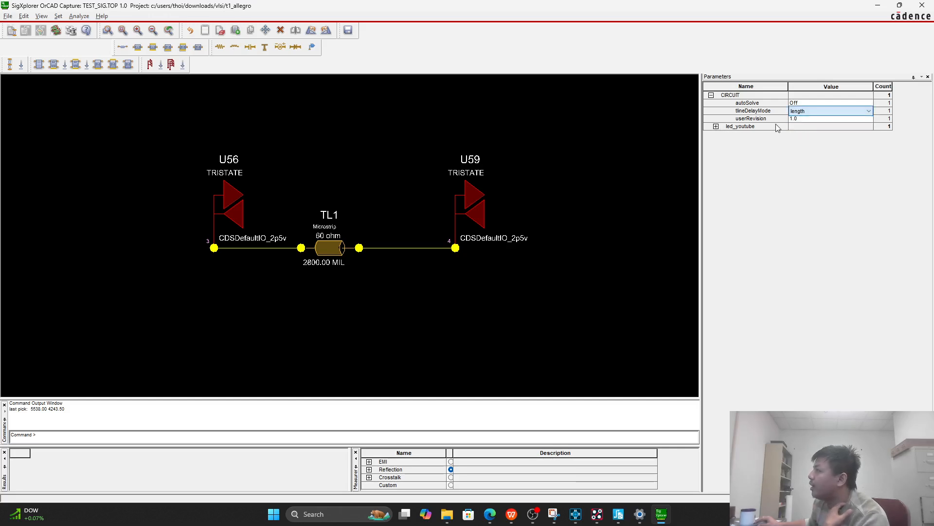
Step: Expand the led_youtube parameters for TL1, U56 and U59, and set TL1's impedance to 50 ohm
left_click(716, 127)
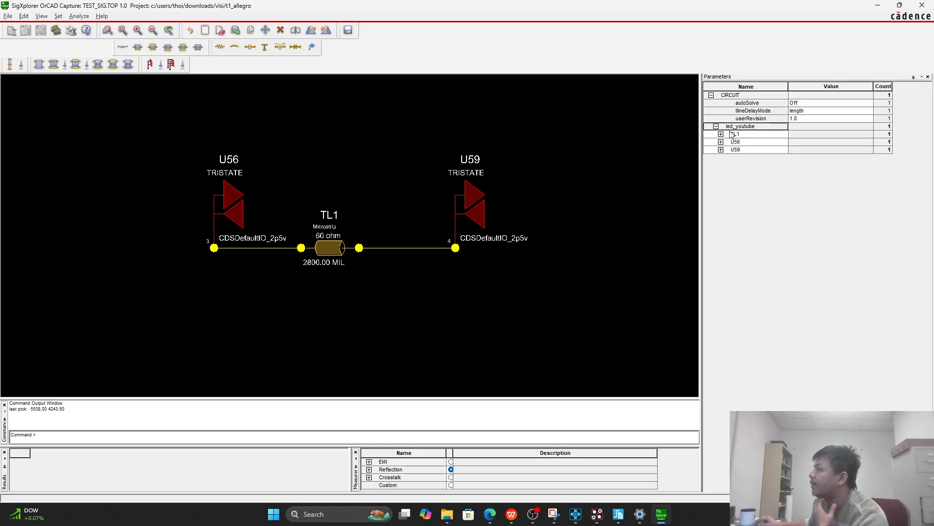
double_click(731, 134)
left_click(721, 174)
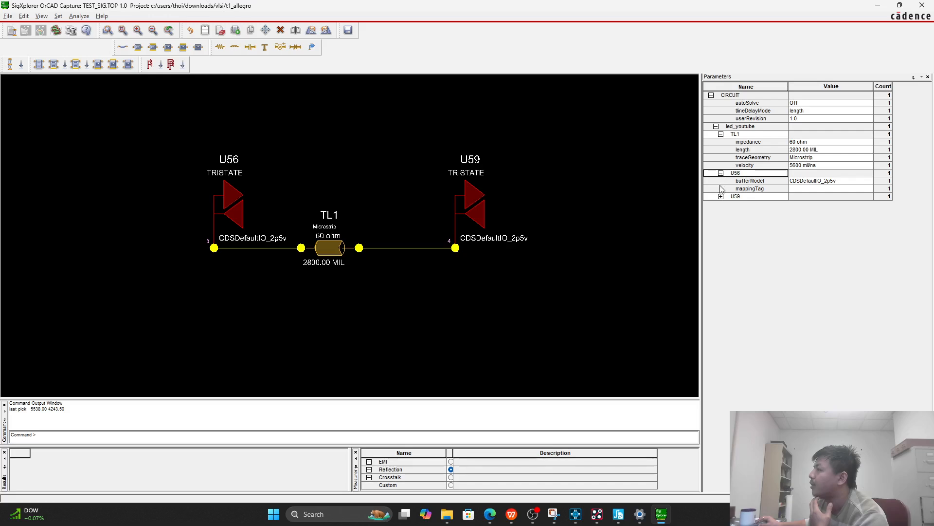
left_click(721, 197)
left_click(794, 141)
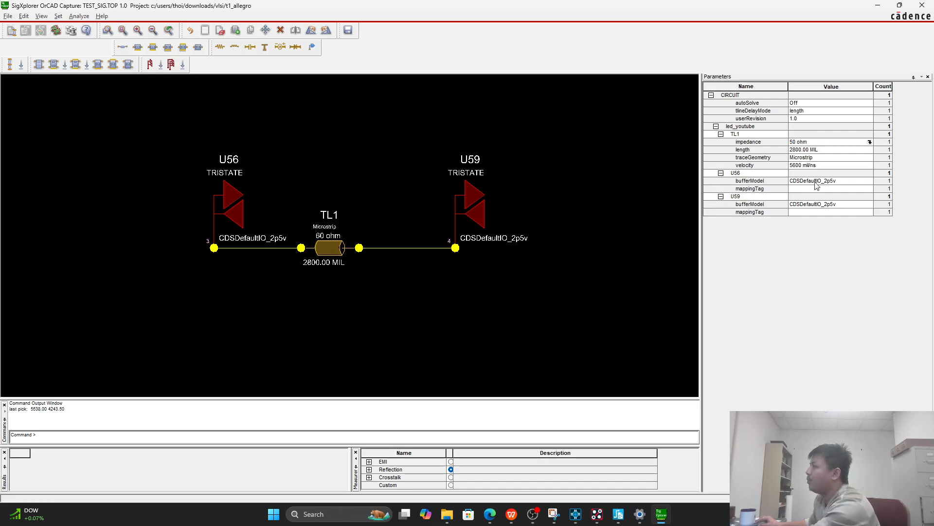
key("Return")
Step: Set the length of transmission line TL1 to 24 mm
left_click(807, 150)
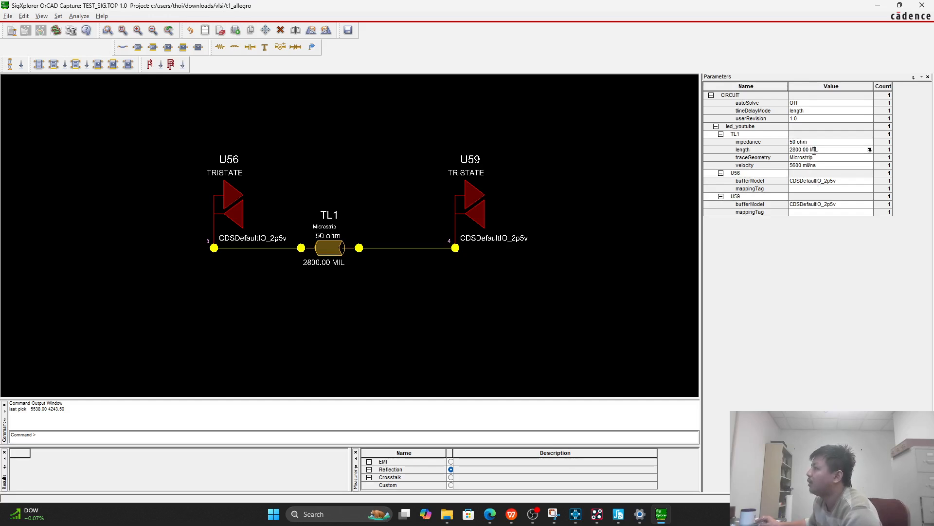
left_click_drag(819, 151, 740, 152)
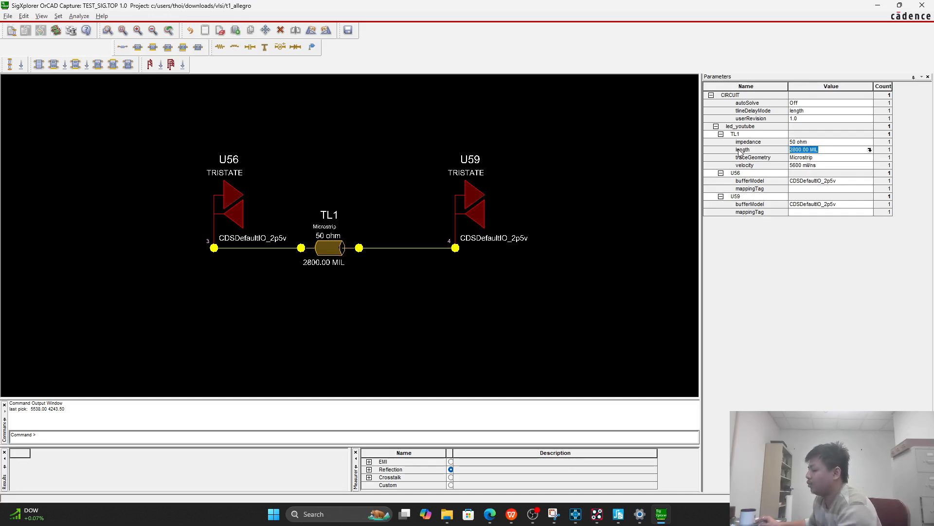
type("2")
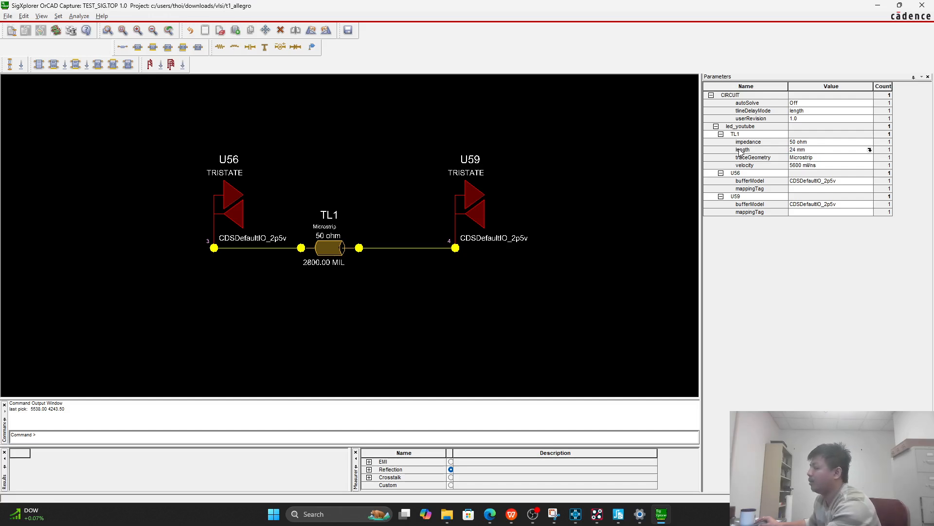
type("4 mm")
key("Return")
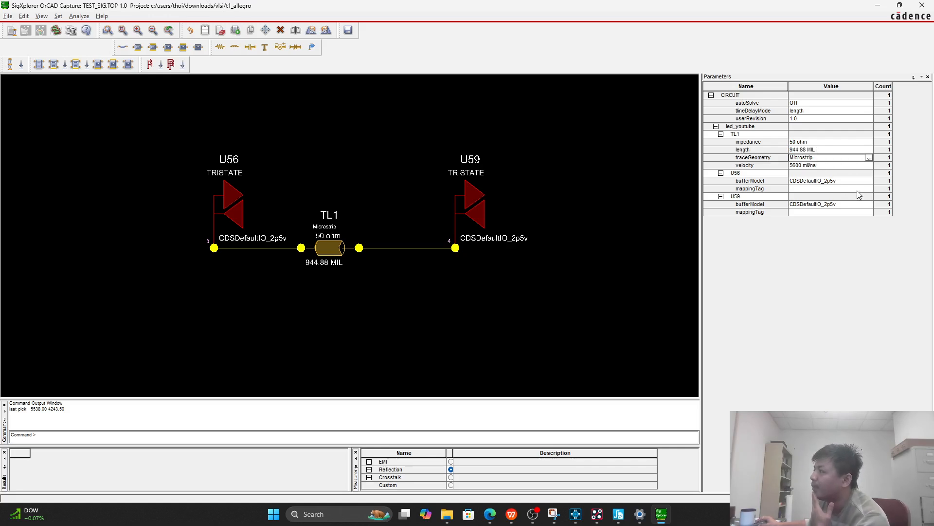
left_click(834, 167)
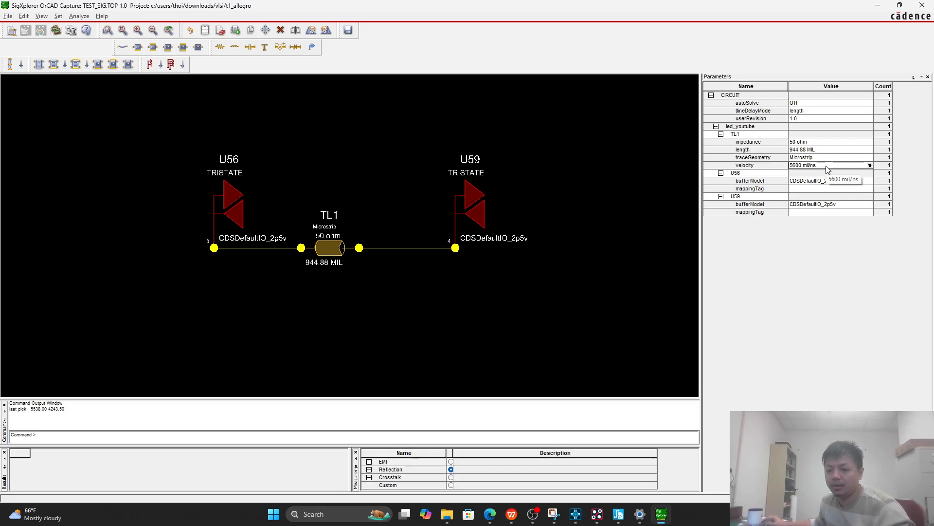
left_click(286, 221)
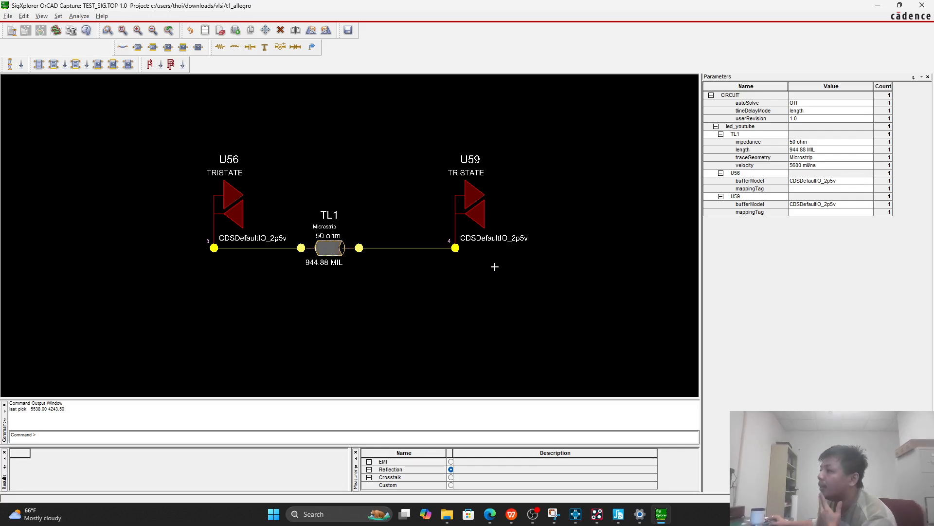
left_click(828, 165)
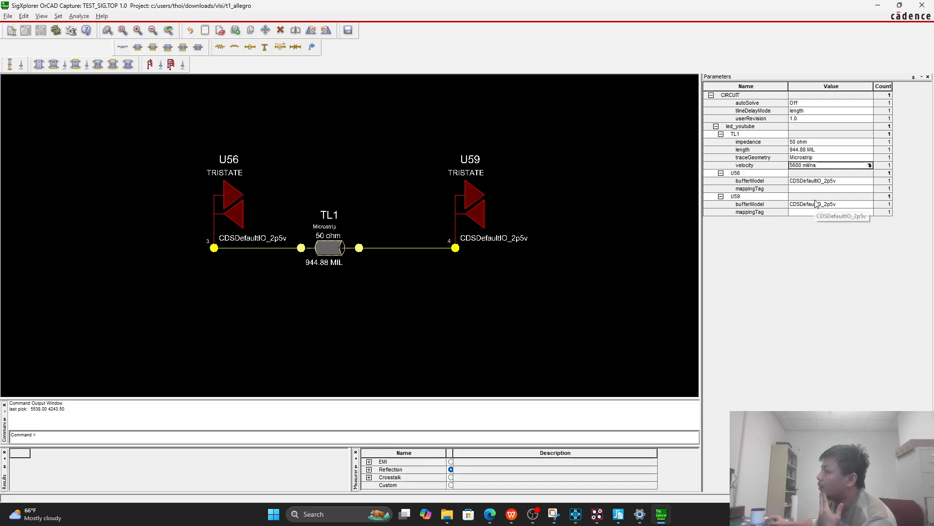
Step: Give U56 a custom stimulus with a 500 MHz frequency and the bit pattern 101
left_click(242, 186)
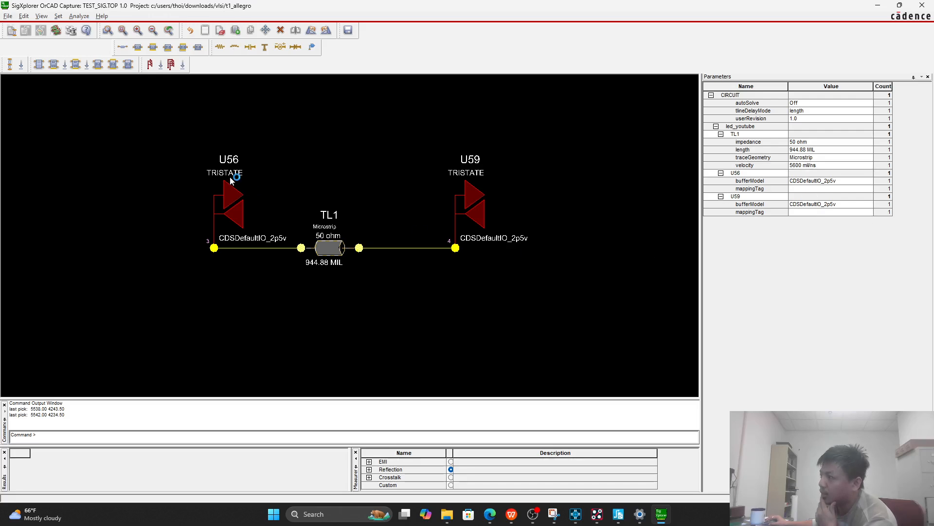
left_click(232, 176)
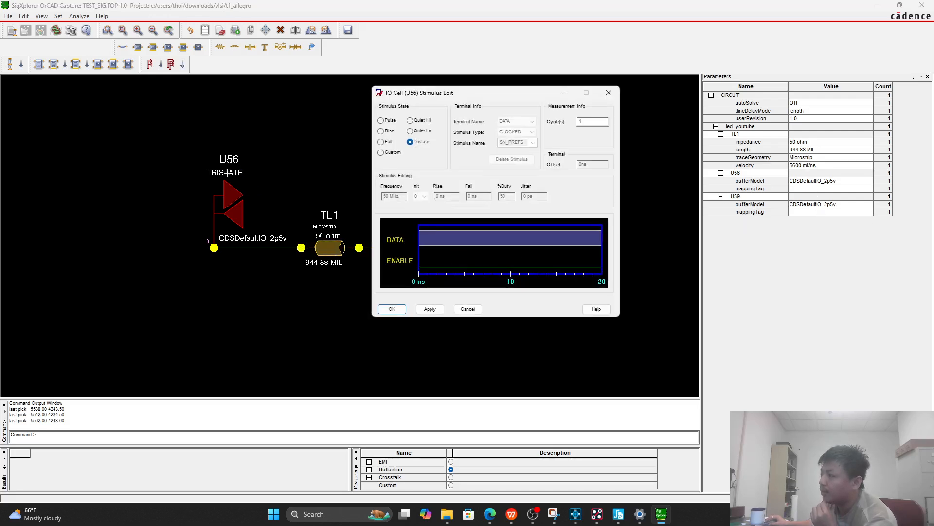
left_click(381, 152)
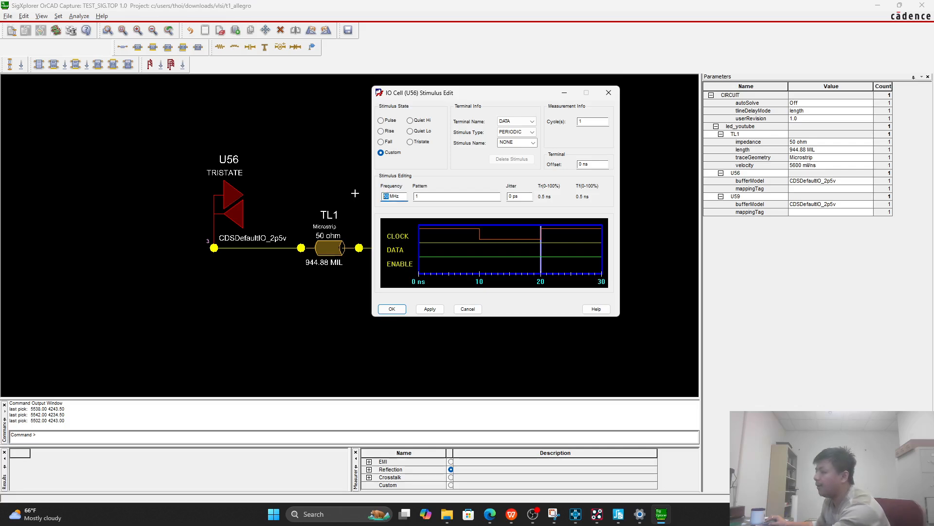
type("500")
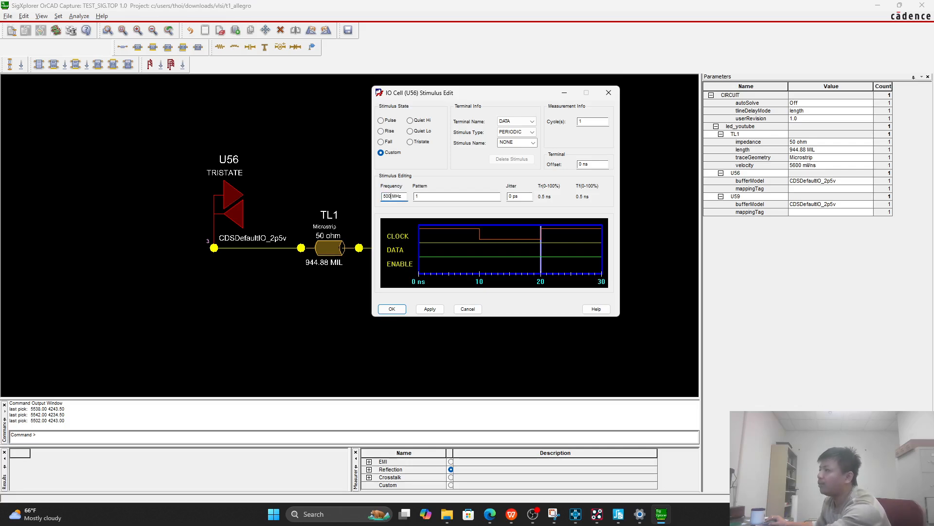
left_click(442, 198)
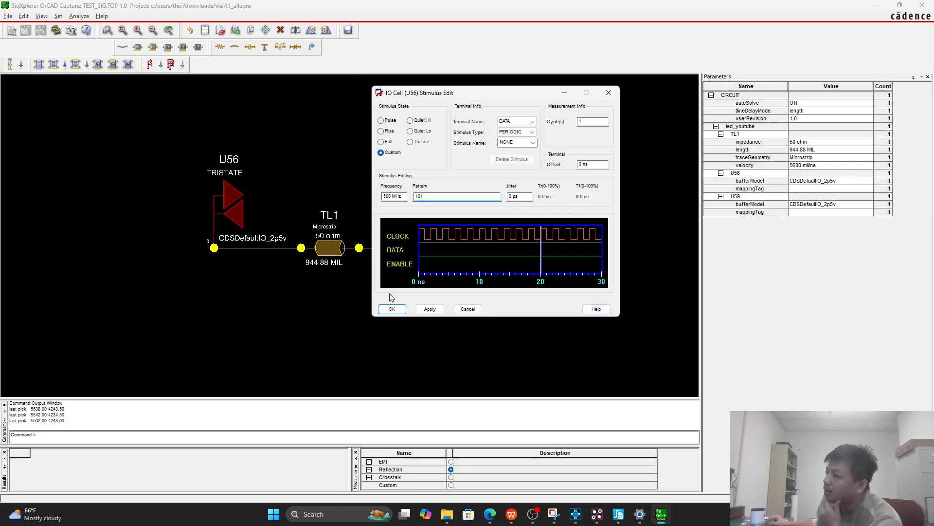
left_click(392, 309)
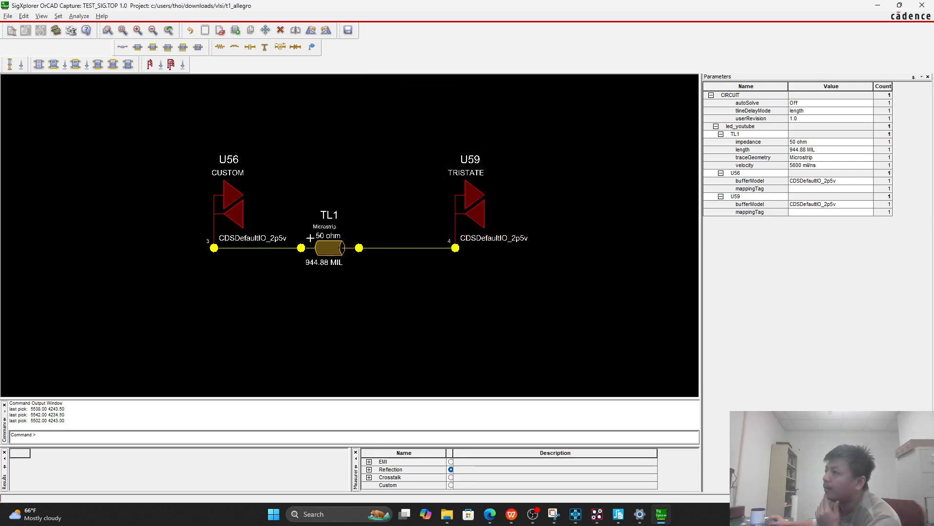
Step: Check U56's custom stimulus settings and run the reflection simulation of the topology
left_click(234, 173)
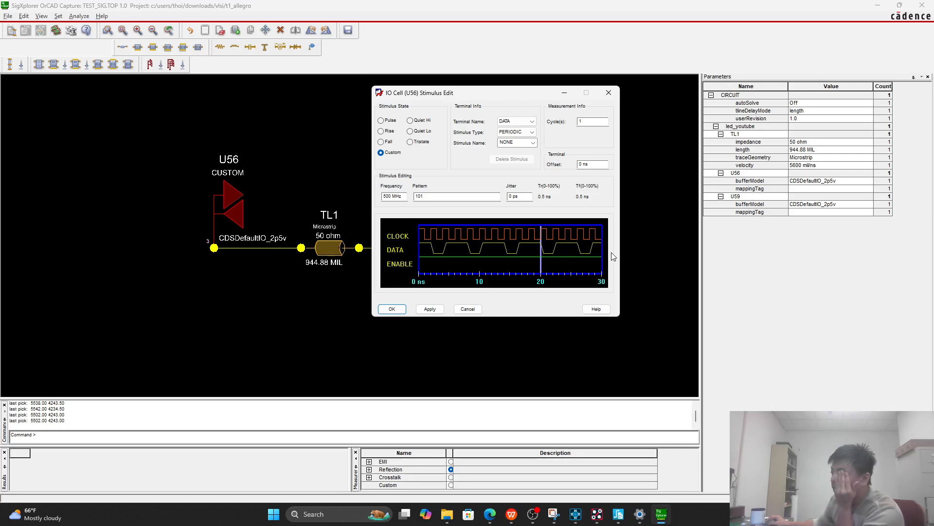
left_click(609, 93)
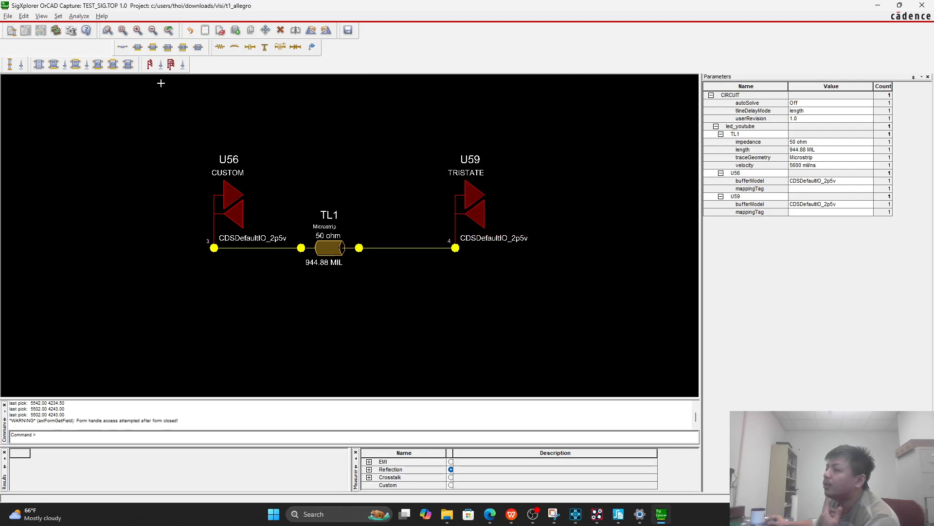
left_click(47, 18)
mouse_move(79, 16)
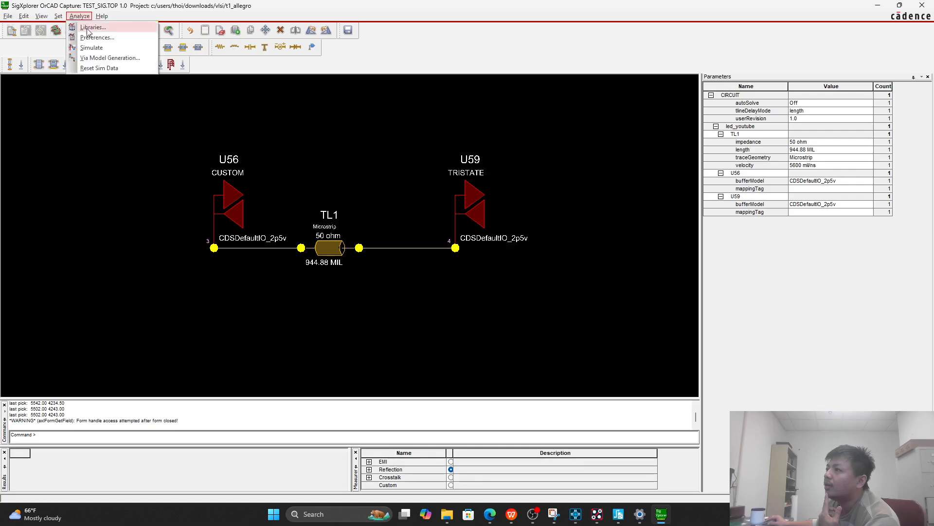
left_click(91, 48)
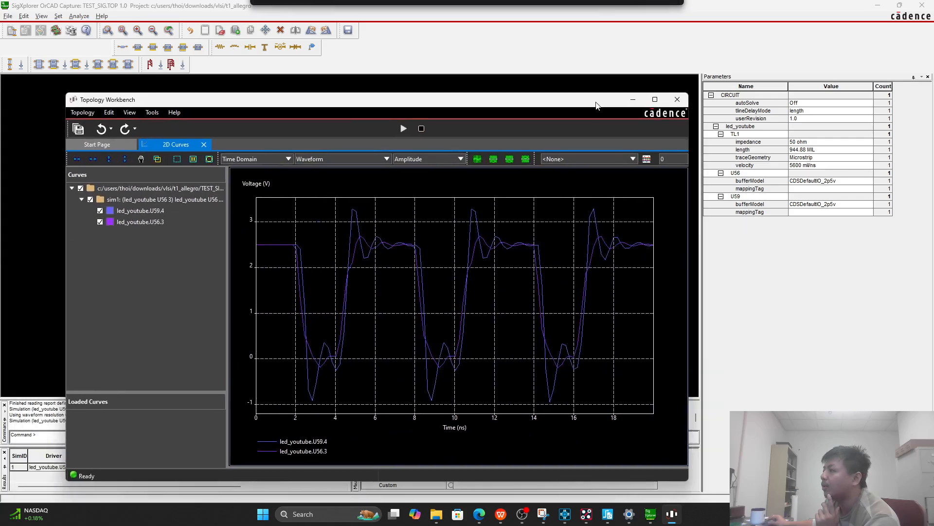
Step: Maximize the waveform window and compare the two signals by hiding and restoring the led_youtube.U56.3 curve
double_click(597, 103)
mouse_move(773, 265)
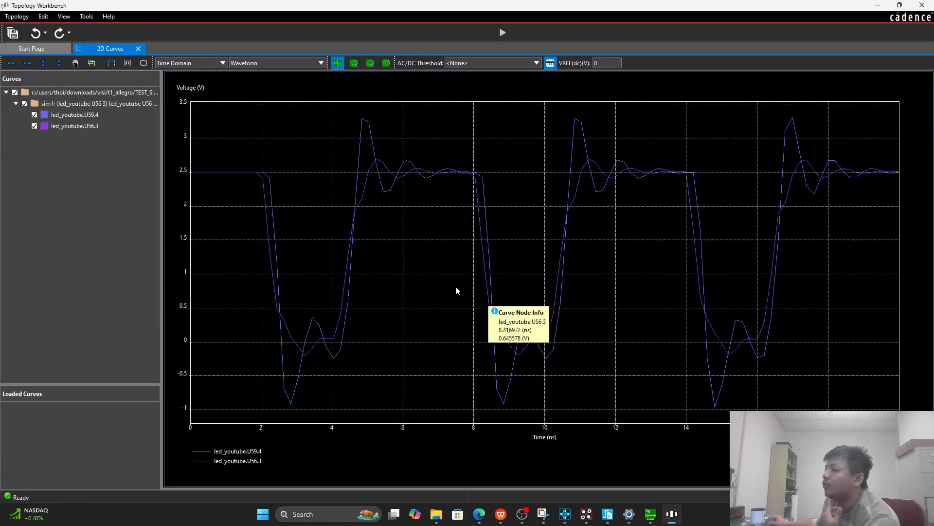
left_click(34, 127)
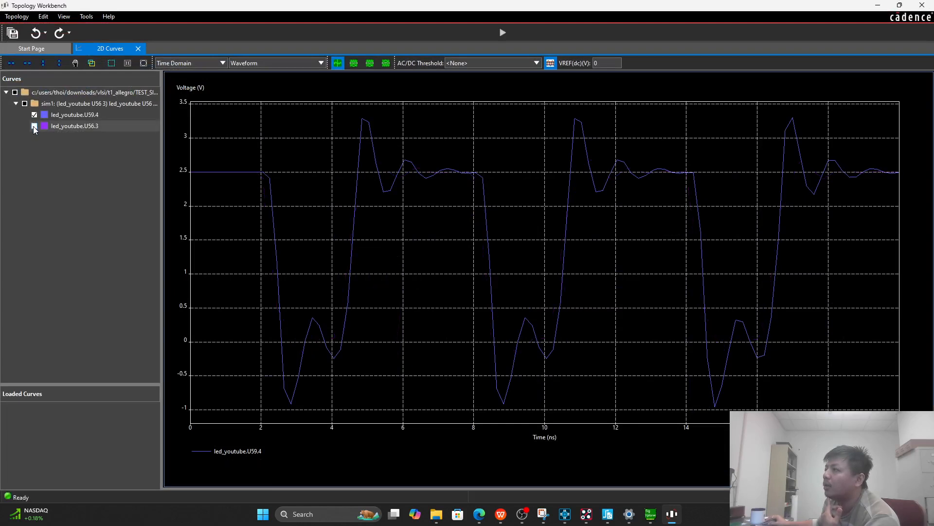
left_click(34, 126)
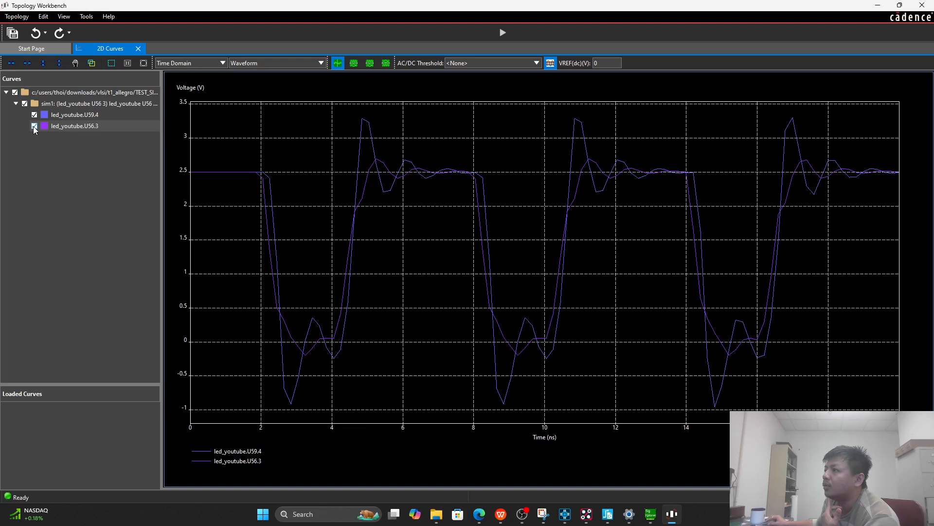
Step: Consult the test_sig net between U56 and U59 in the Capture schematic, and return to the maximized waveform window
double_click(362, 7)
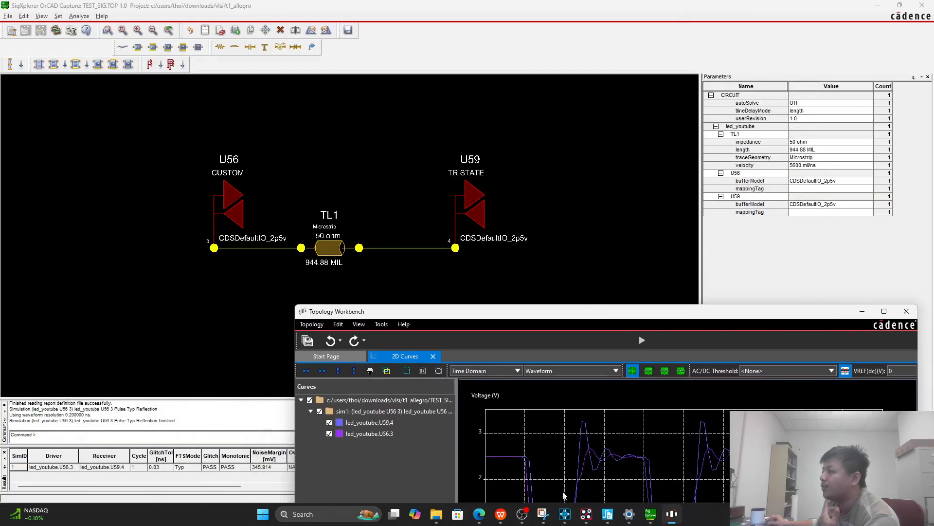
left_click(567, 514)
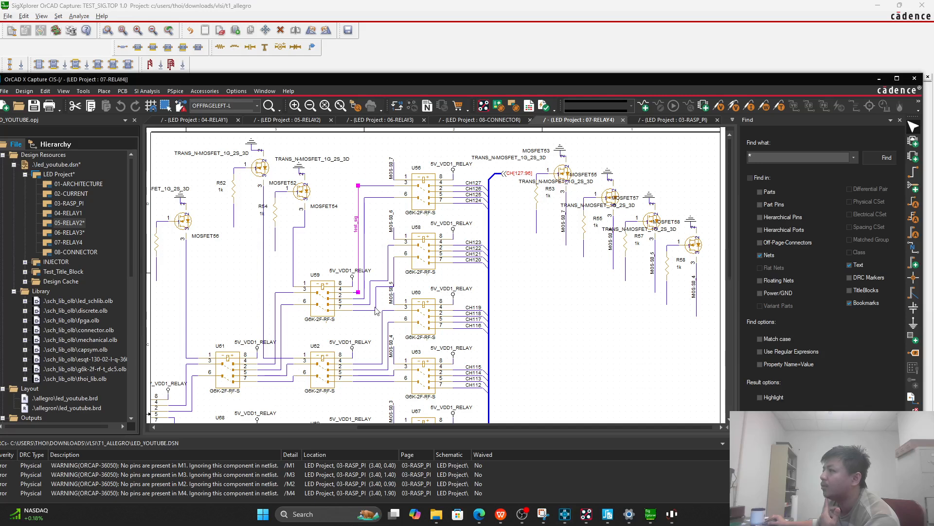
left_click(880, 80)
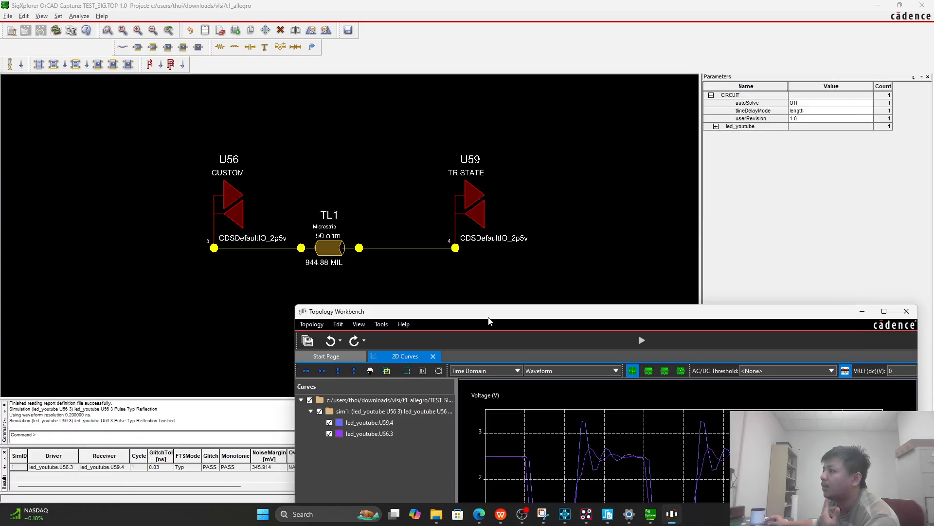
double_click(508, 320)
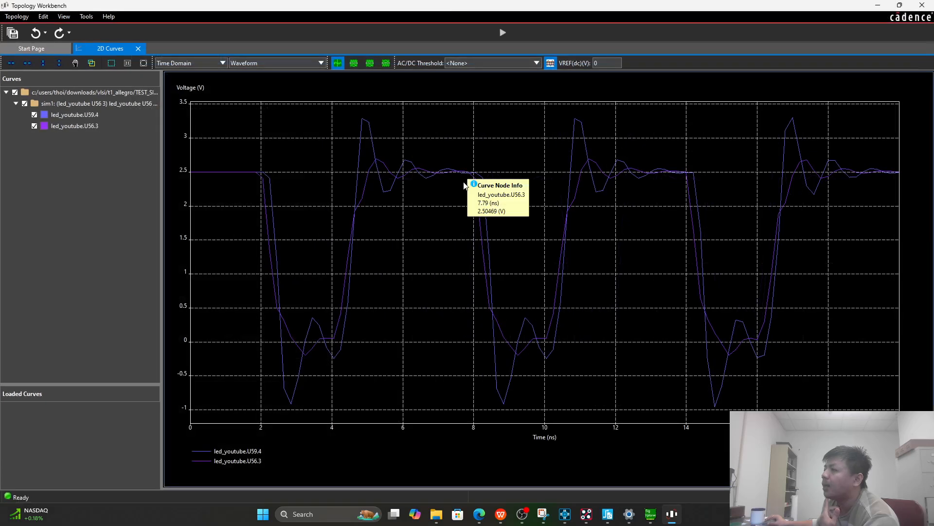
Step: View the simulated signals as an eye diagram alongside the waveform, and return to the waveform-only view
left_click(386, 63)
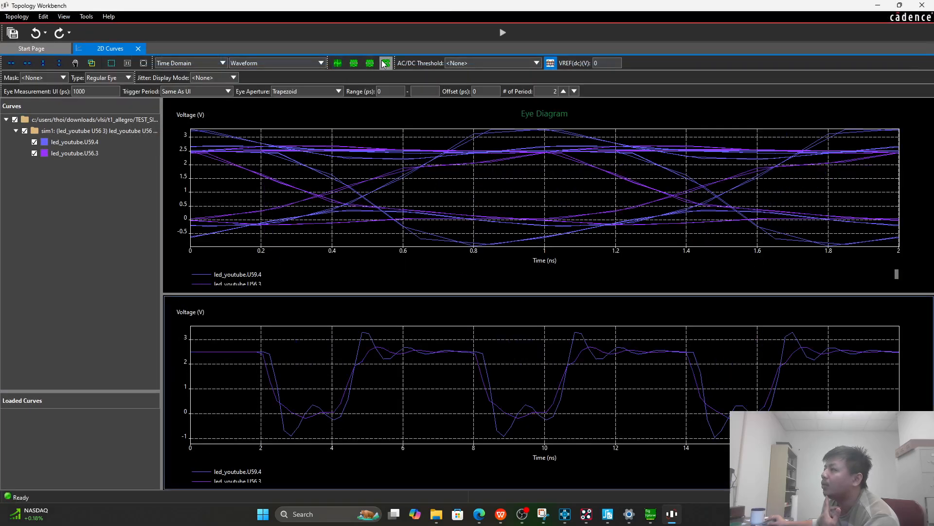
left_click(373, 66)
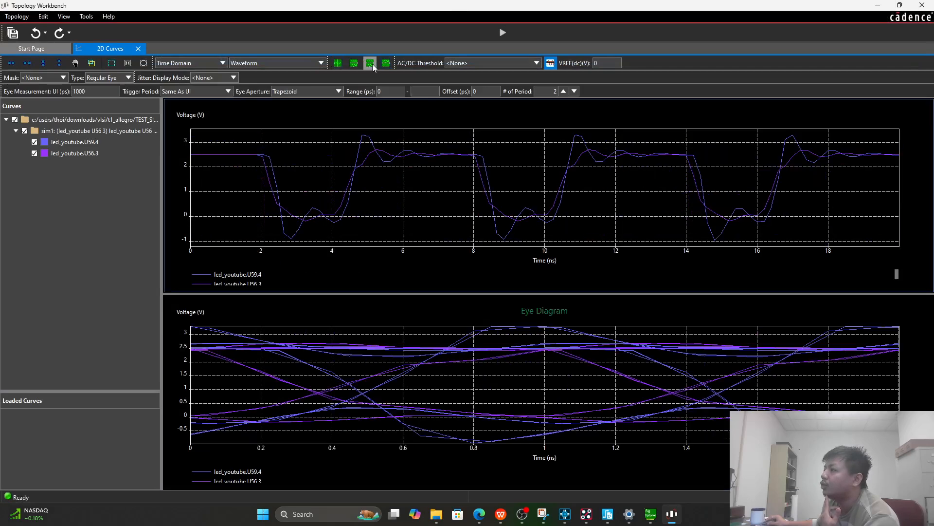
left_click(372, 66)
left_click(370, 64)
left_click(338, 63)
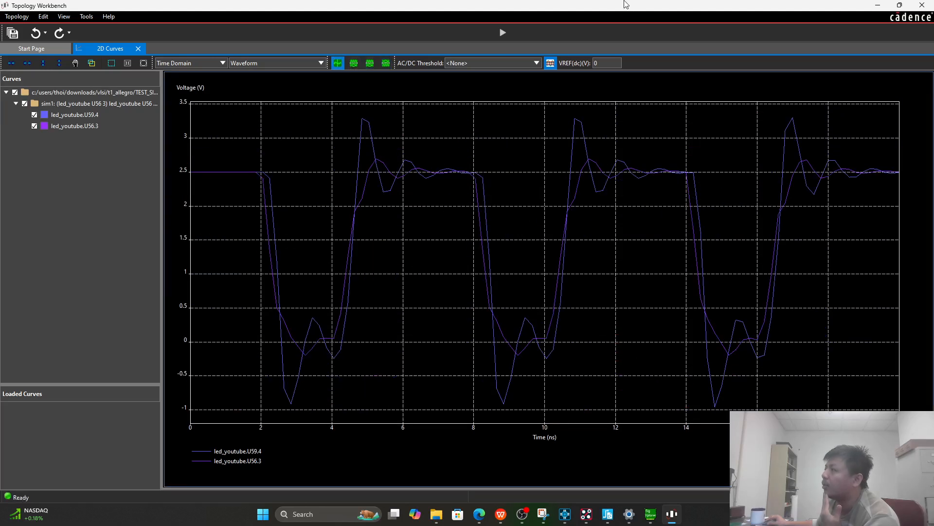
Step: Close the waveform results and expand the led_youtube parameters again to inspect U59's buffer model
left_click_drag(624, 3, 512, 205)
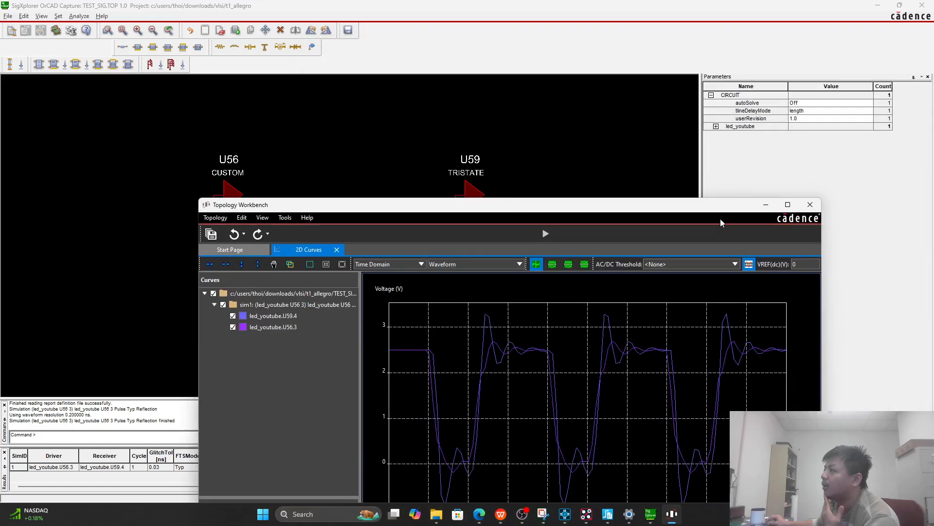
left_click(804, 208)
left_click(716, 126)
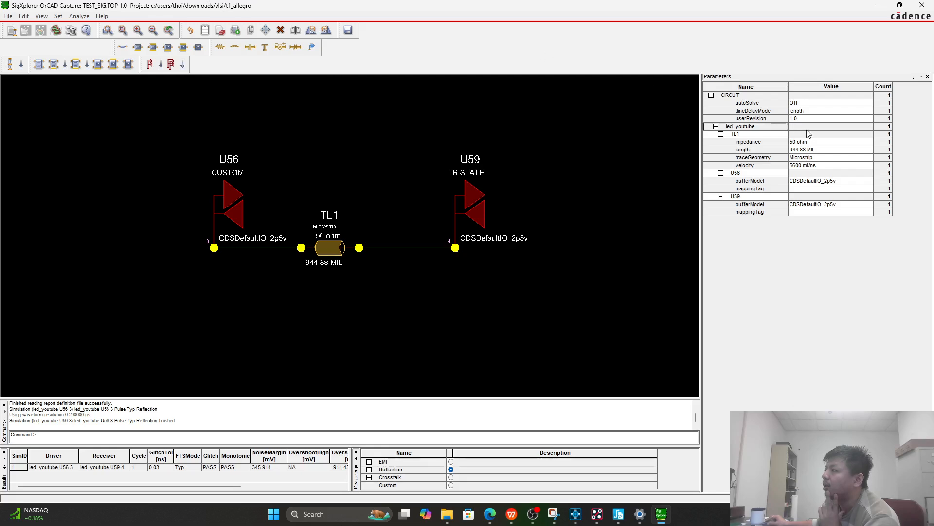
left_click(483, 228)
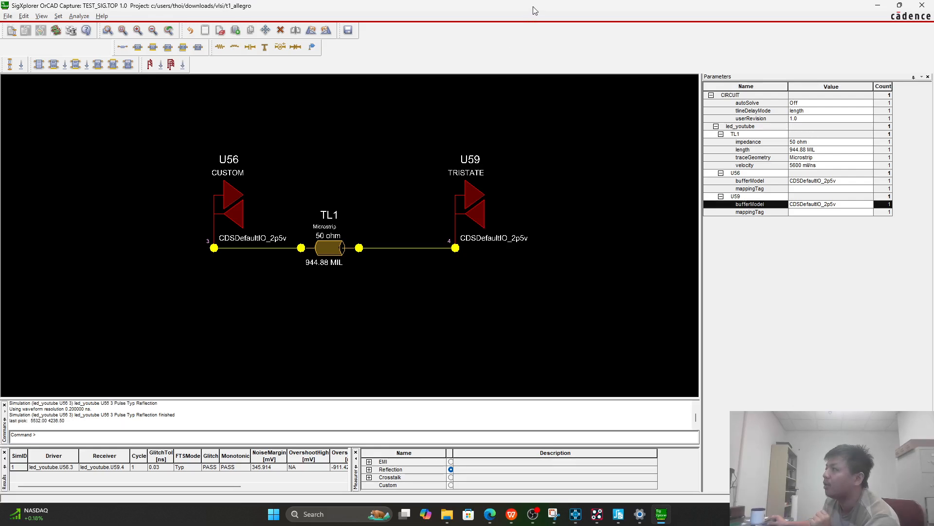
Step: Switch to the led_youtube board in Sigrity Aurora, maximize it and bring the relays beside the connector into view
left_click_drag(533, 7, 0, 226)
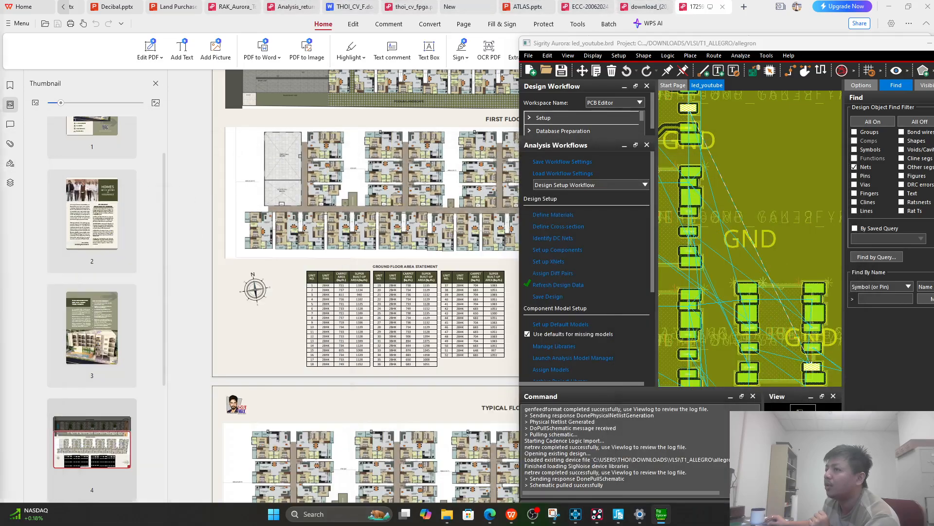
left_click_drag(860, 41, 579, 2)
left_click_drag(0, 229, 0, 99)
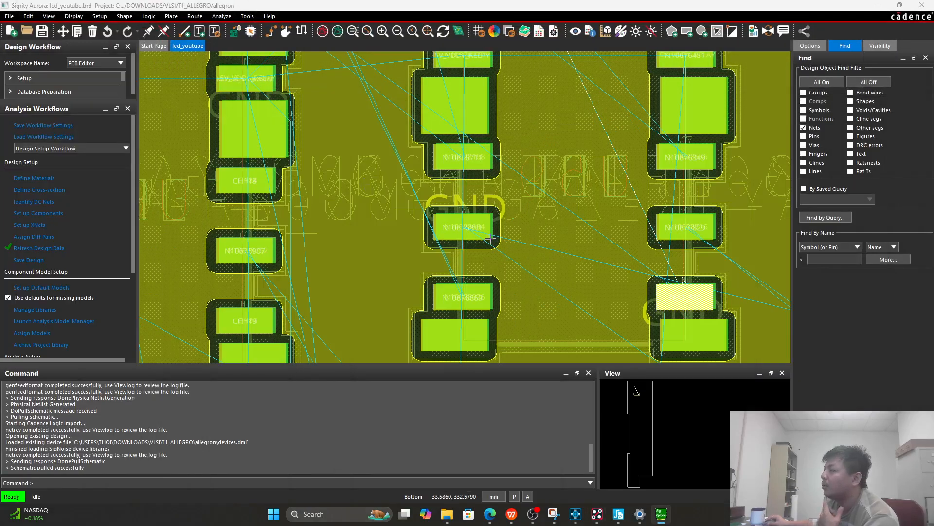
scroll(499, 235, "down", 5)
scroll(404, 180, "up", 5)
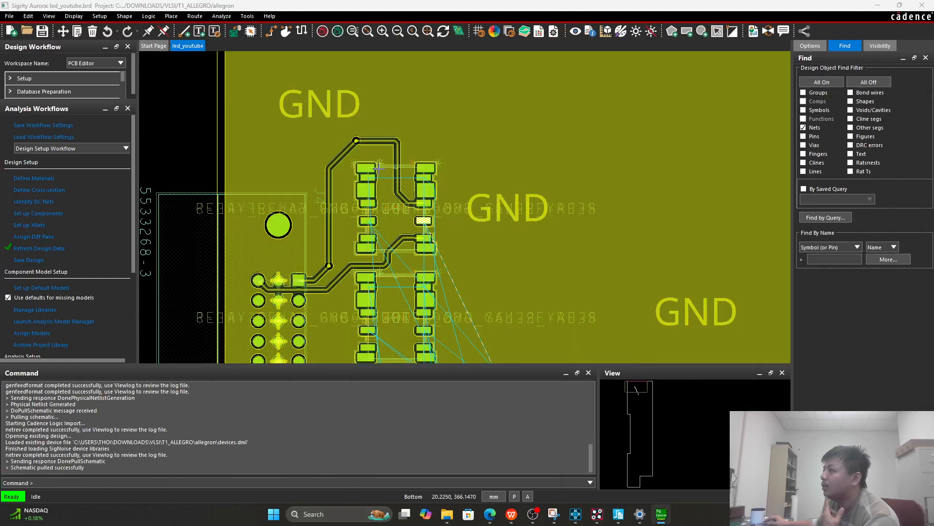
Step: Try to start routing with the Test_Sig net selected, and make Top the active etch layer
left_click(270, 32)
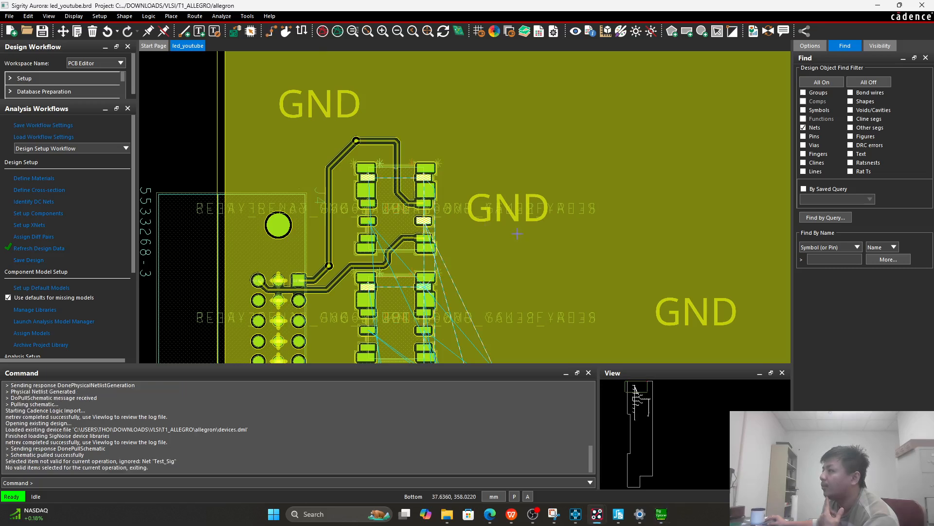
scroll(419, 206, "down", 2)
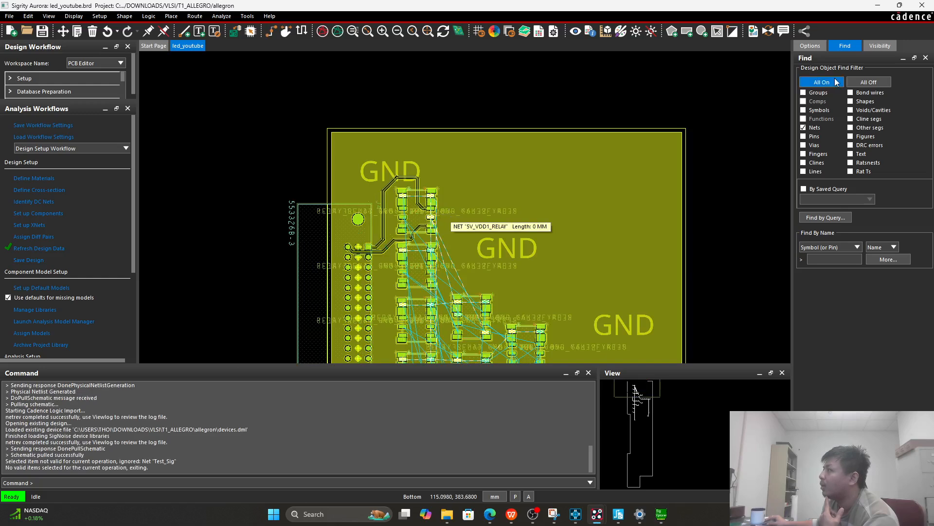
left_click(880, 45)
left_click(810, 45)
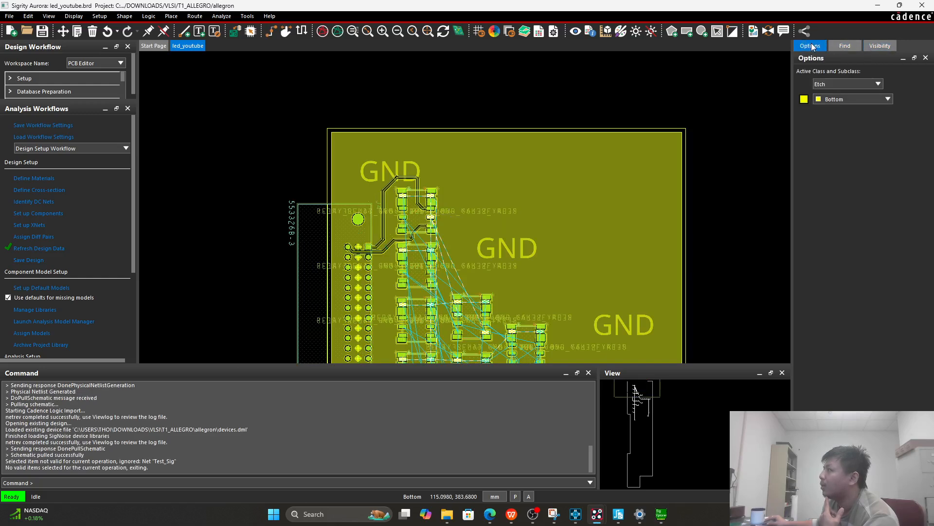
left_click(863, 99)
left_click(847, 106)
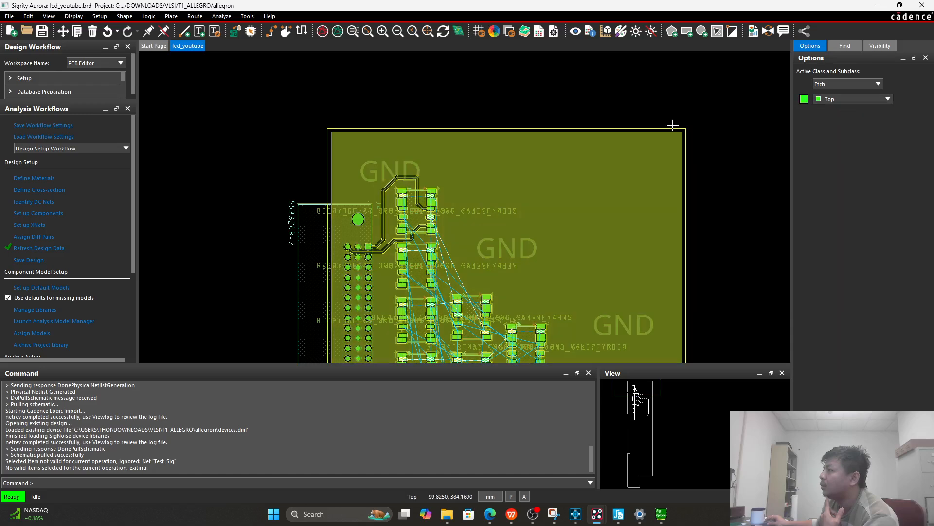
Step: Try again to route from the relay's Test_Sig pin, and check the layer visibility settings
scroll(432, 217, "up", 3)
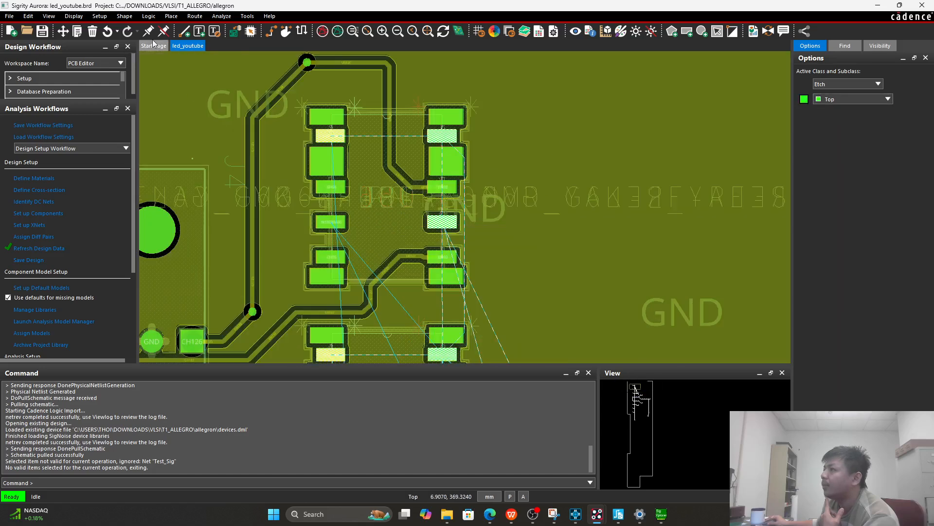
left_click(272, 32)
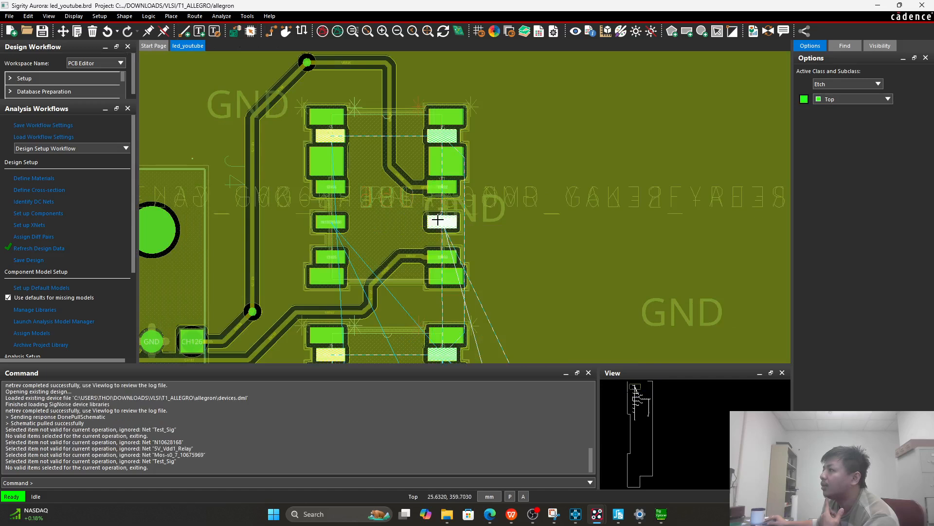
left_click(438, 220)
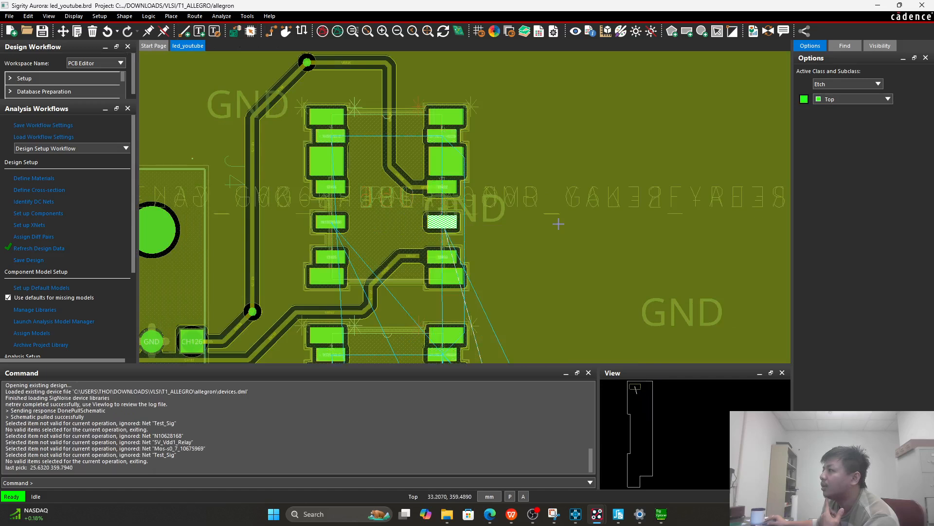
left_click(880, 46)
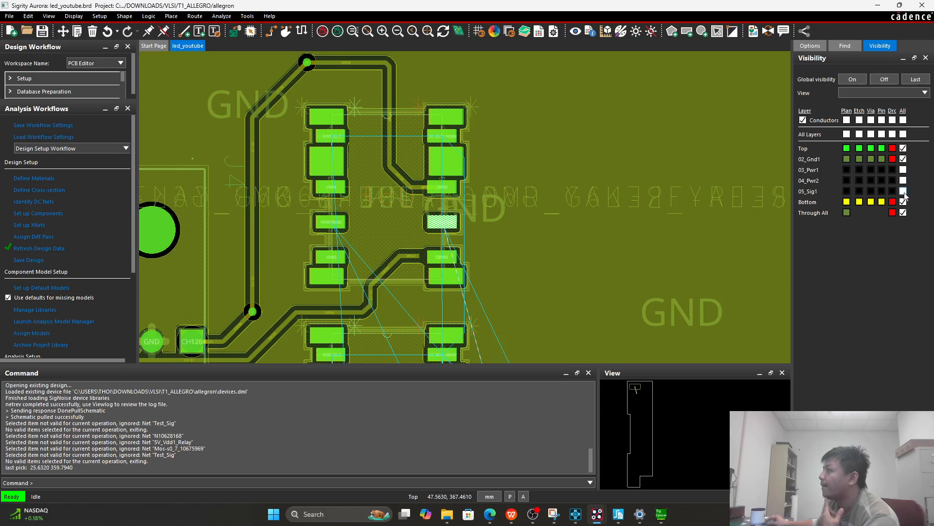
scroll(470, 226, "down", 1)
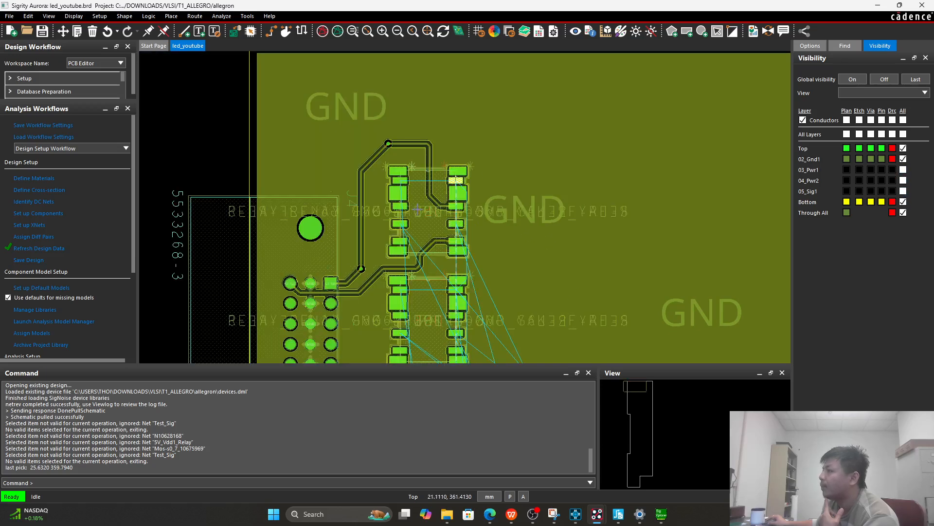
Step: Route the first TEST_SIG trace segment on the Bottom layer from the upper relay's pin to about (49.8, 354.3) mm
left_click(271, 31)
left_click(456, 224)
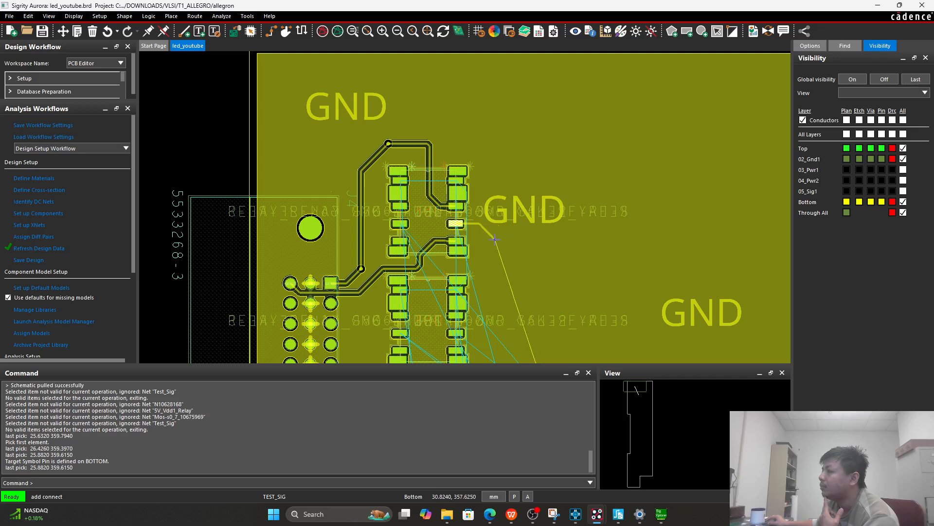
scroll(506, 237, "down", 2)
scroll(535, 263, "down", 1)
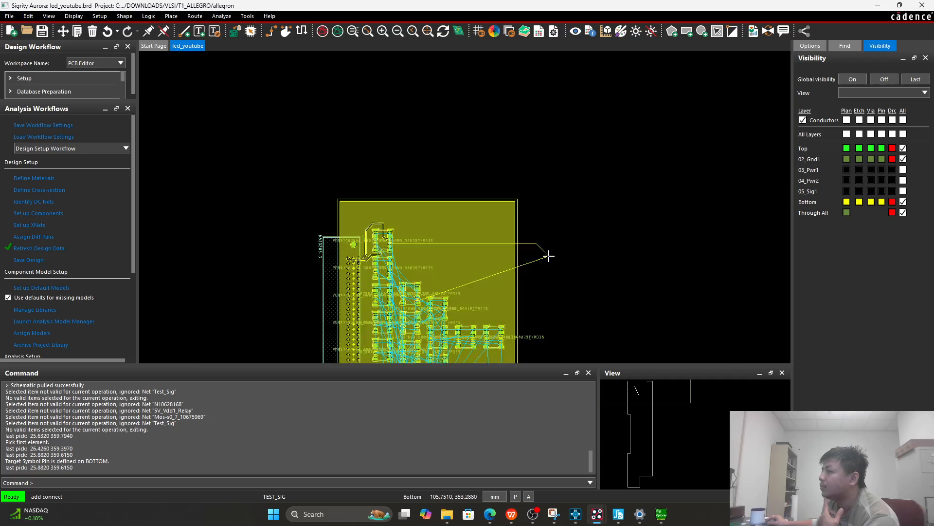
left_click(437, 252)
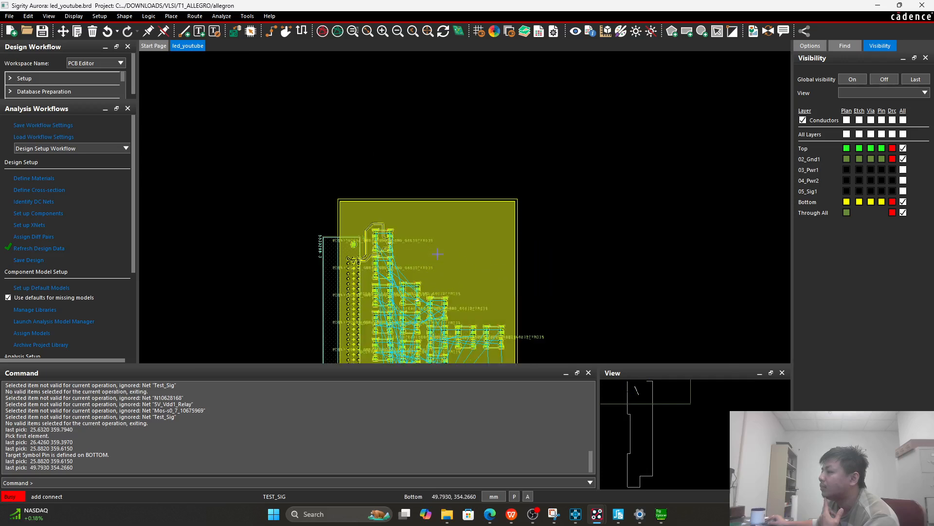
scroll(439, 251, "up", 3)
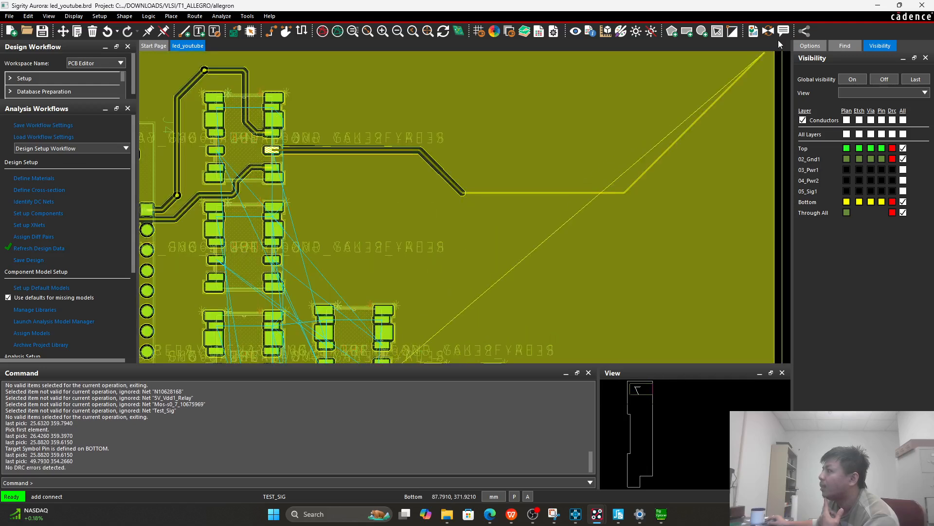
Step: Set Top as the alternate layer for the TEST_SIG trace being routed
left_click(810, 47)
left_click(833, 85)
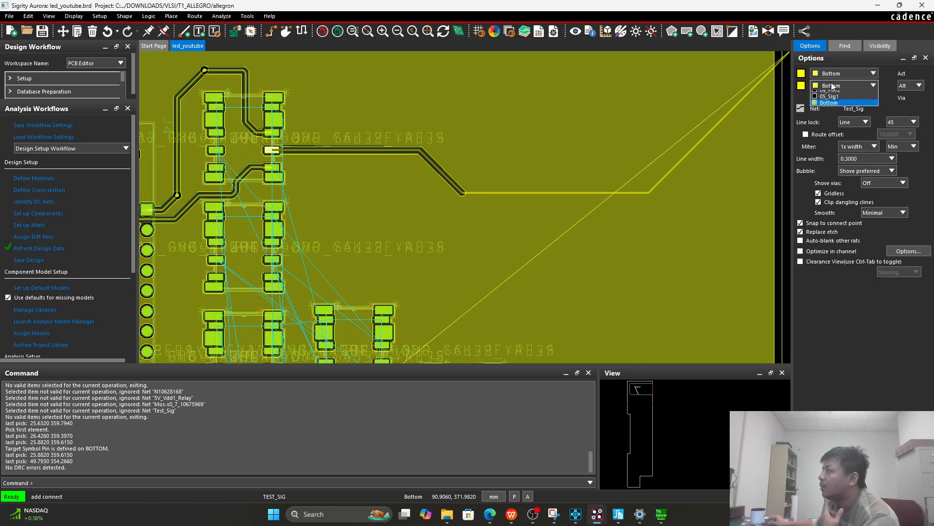
left_click(833, 93)
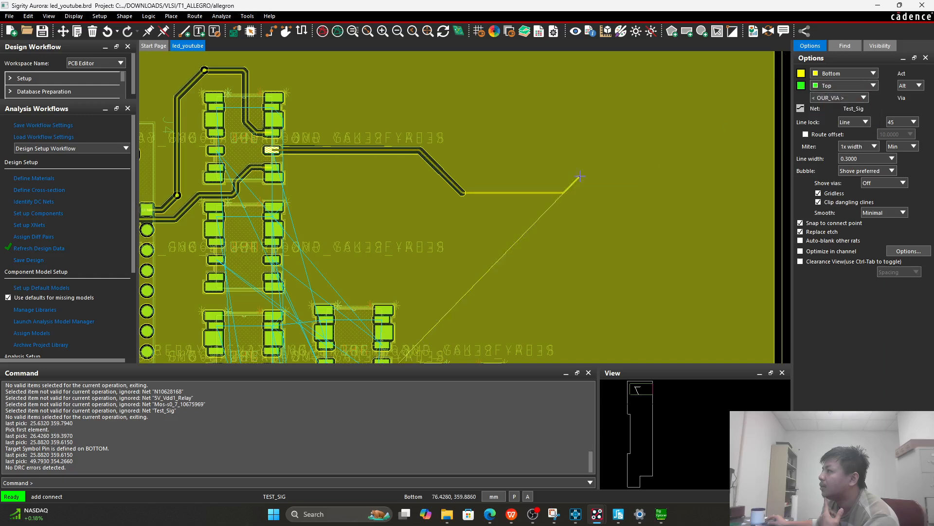
Step: Continue the TEST_SIG trace with vias at about (49.8, 348.2) and (51.6, 343.1) mm, joined by a segment on the Top layer
double_click(463, 242)
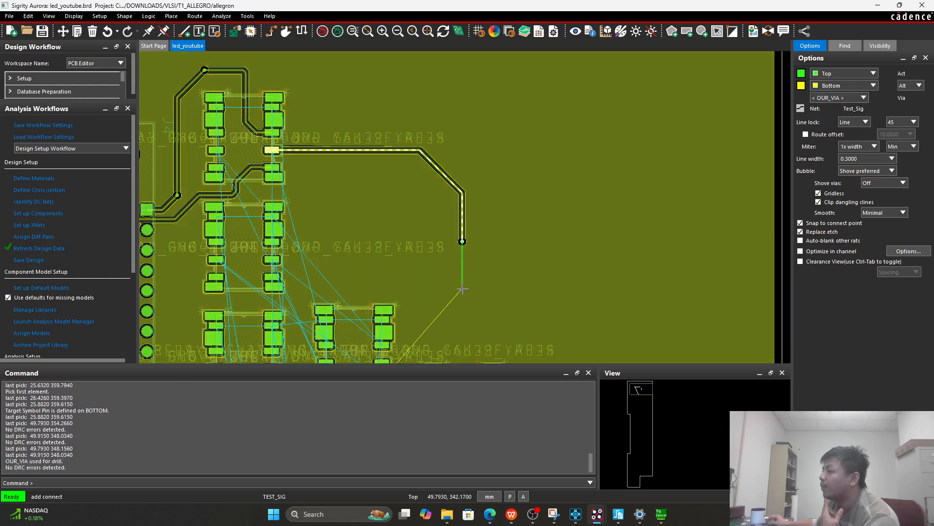
double_click(477, 281)
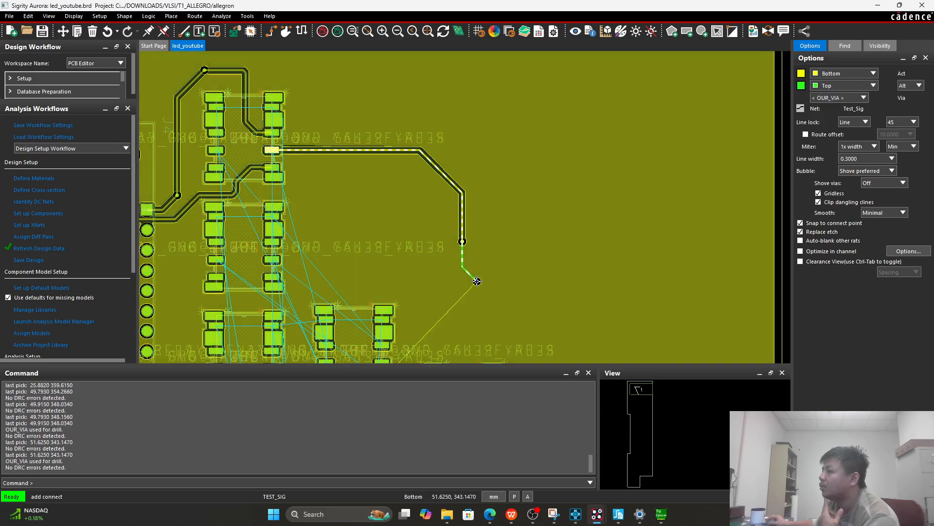
Step: Route the rest of TEST_SIG on Bottom through about (42.7, 333.4) and (42.4, 330.7) mm to the lower relay's pin, and finish routing
scroll(425, 336, "down", 3)
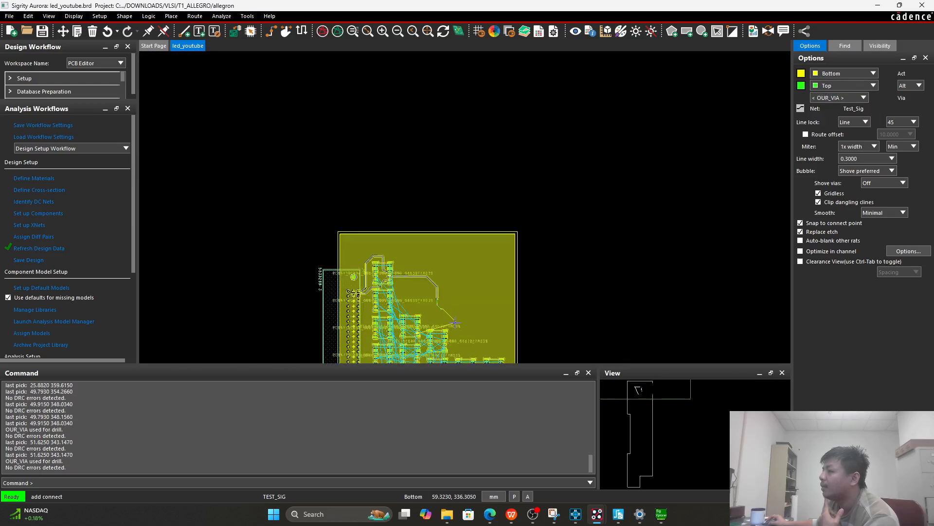
scroll(424, 338, "up", 4)
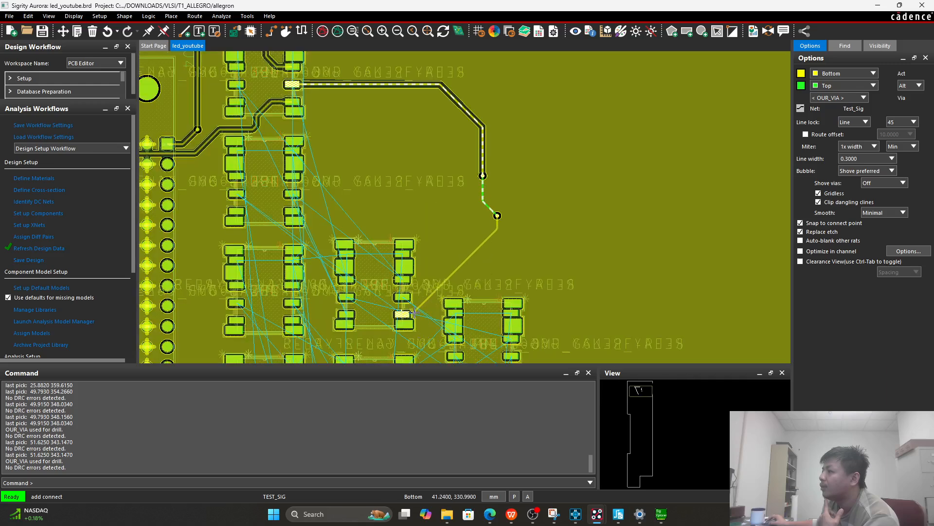
scroll(414, 318, "up", 2)
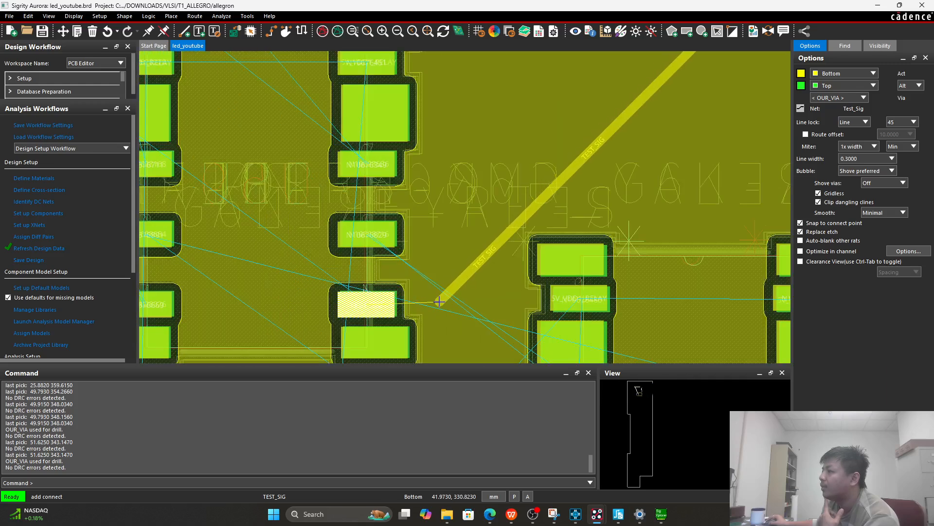
left_click(464, 221)
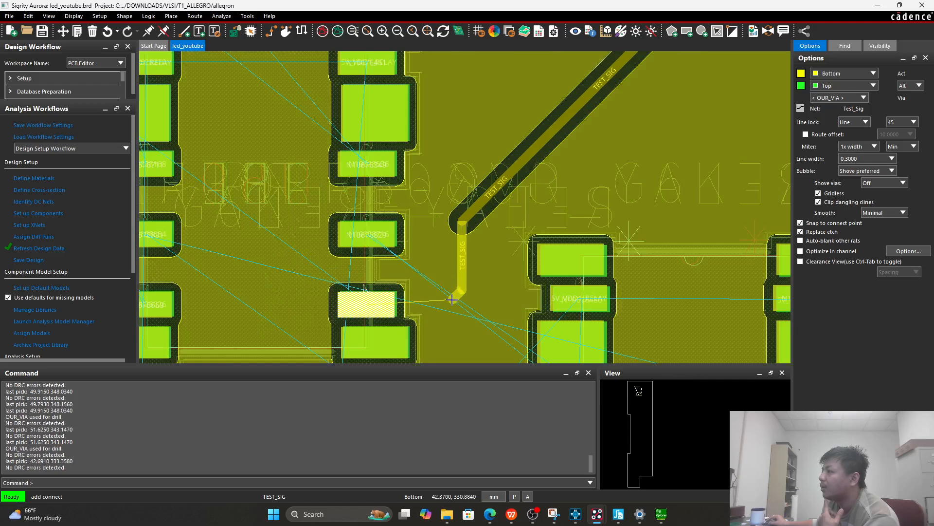
left_click(452, 304)
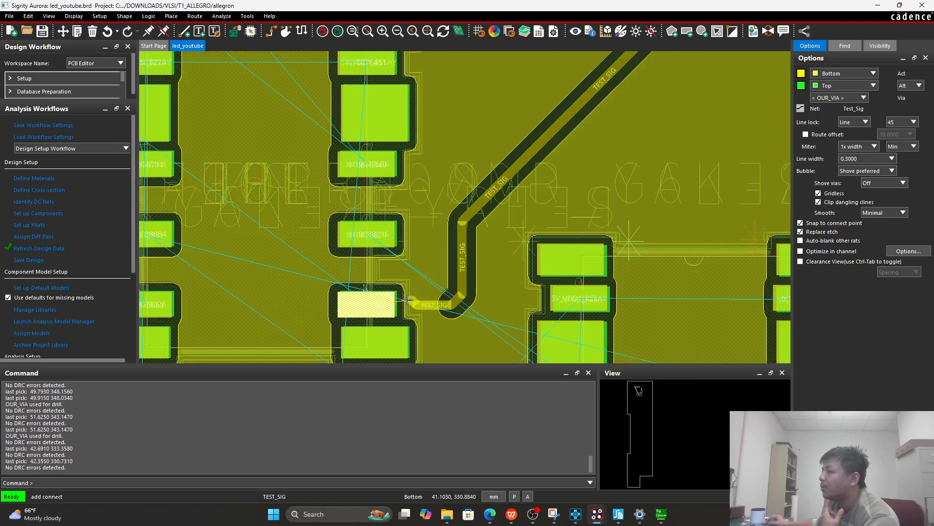
left_click(371, 302)
scroll(371, 302, "down", 2)
right_click(372, 302)
left_click(382, 307)
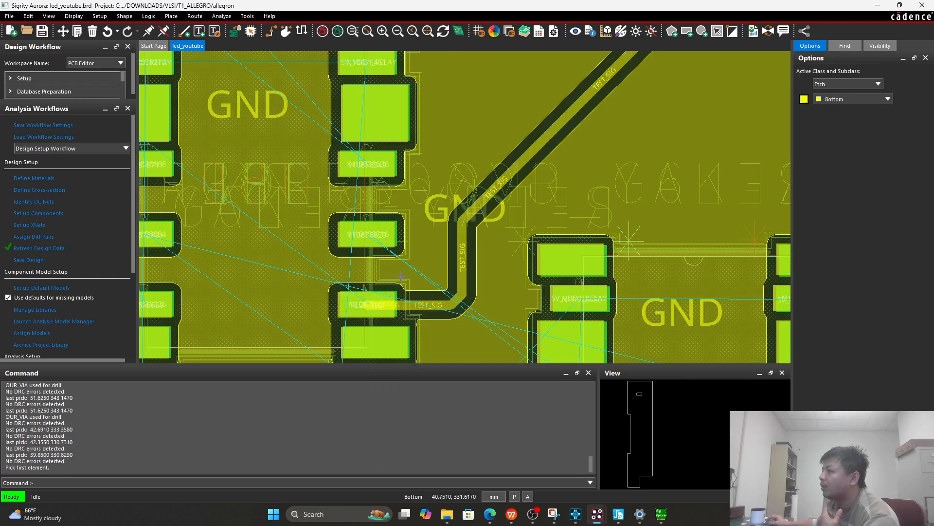
Step: Restrict the design object find filter to Clines only
scroll(429, 259, "down", 2)
scroll(430, 259, "up", 2)
scroll(439, 191, "up", 2)
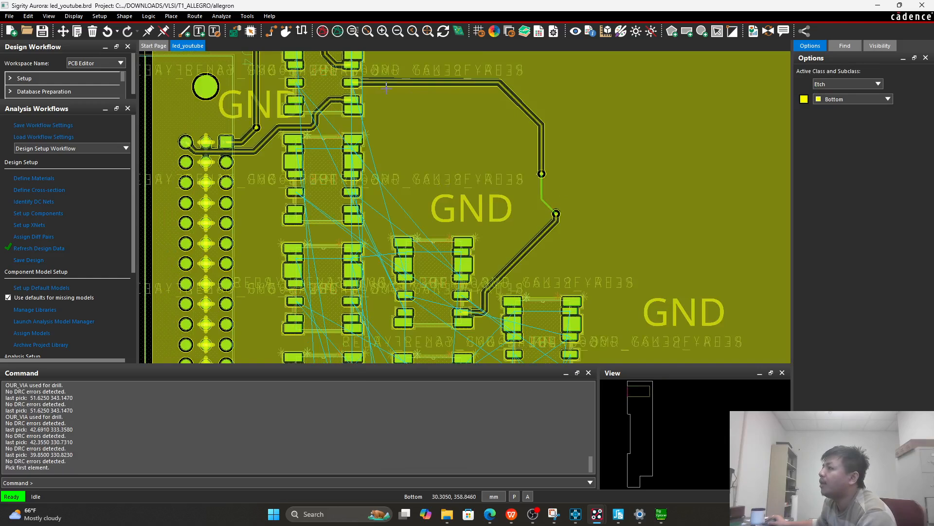
mouse_move(487, 84)
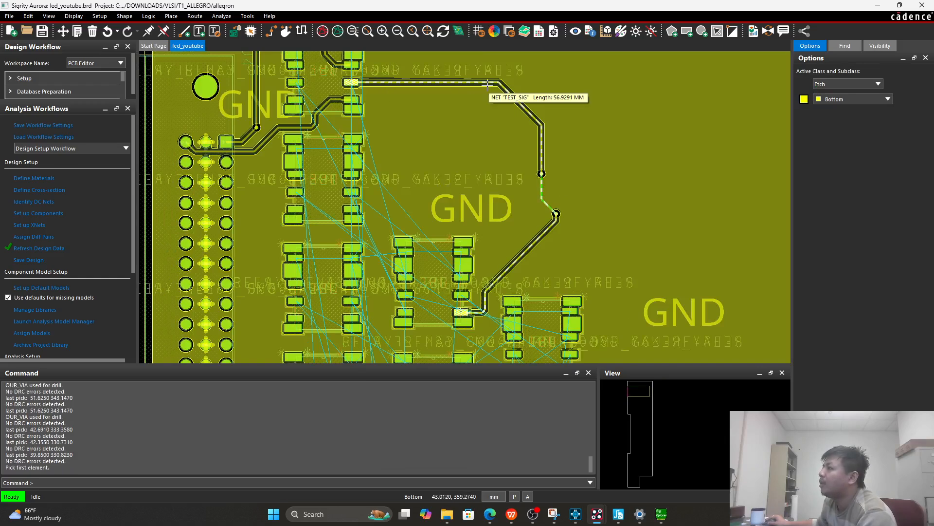
left_click(876, 45)
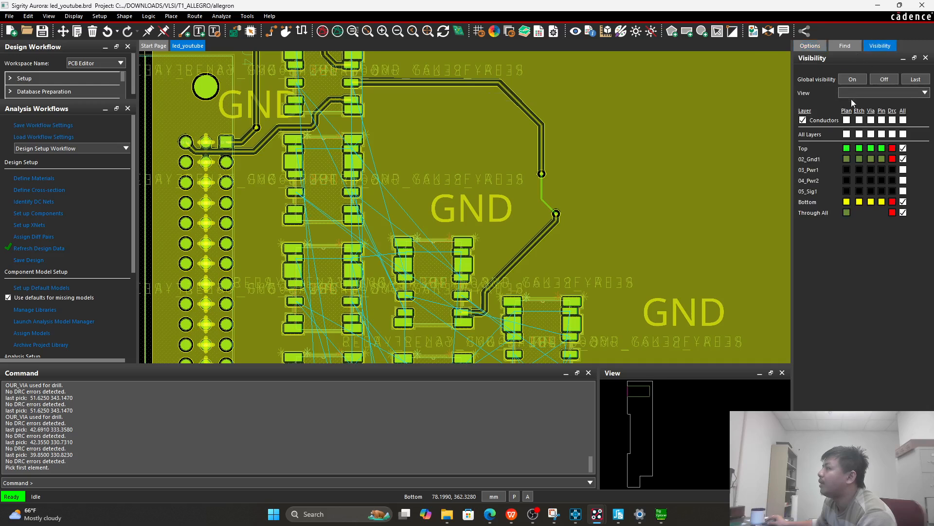
left_click(847, 45)
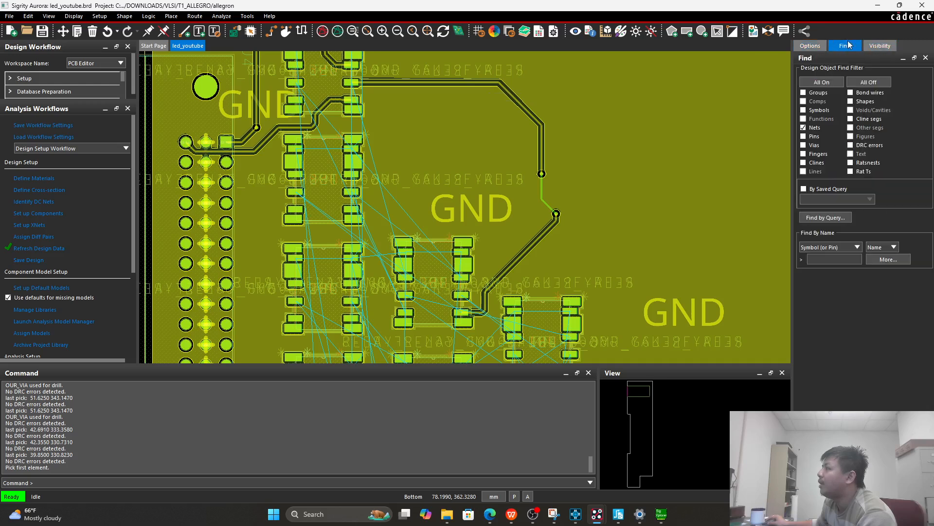
left_click(871, 82)
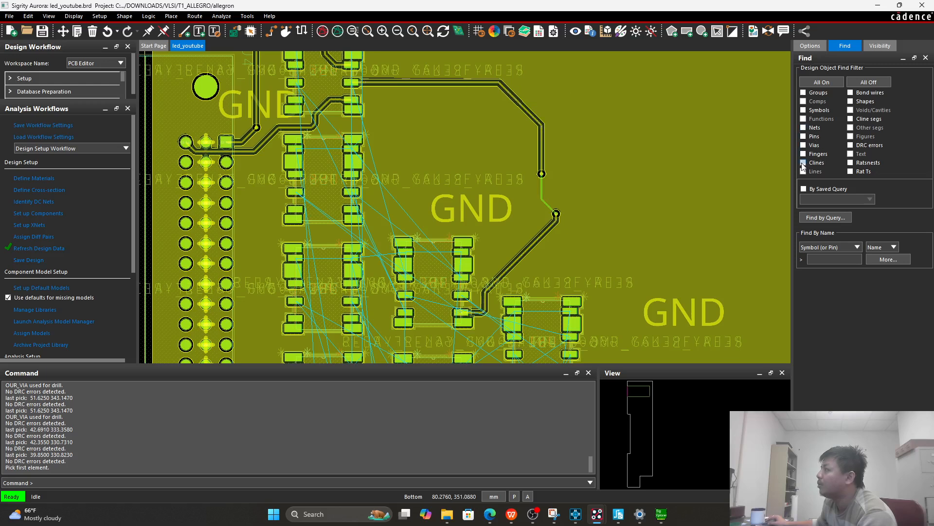
Step: Show the element details of the Bottom TEST_SIG connect line at the upper relay's pin, and clear the selection
right_click(456, 81)
left_click(450, 82)
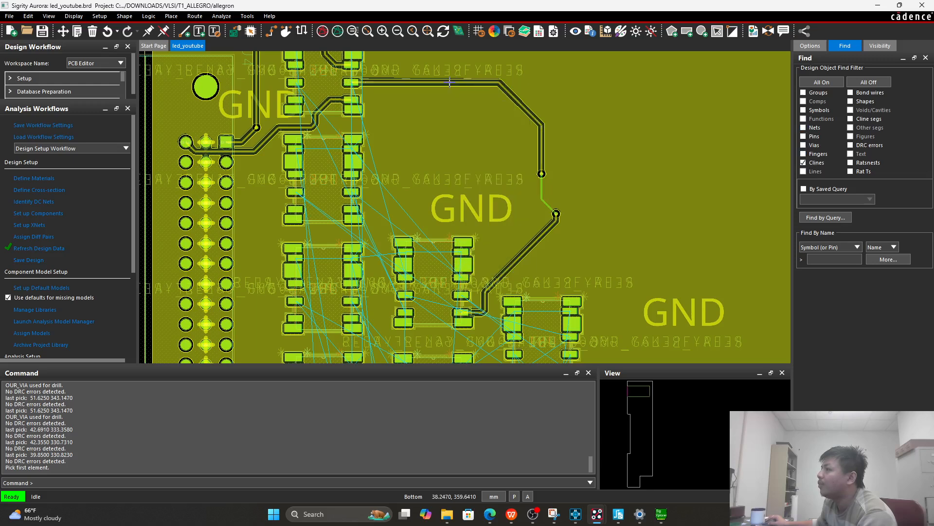
right_click(450, 83)
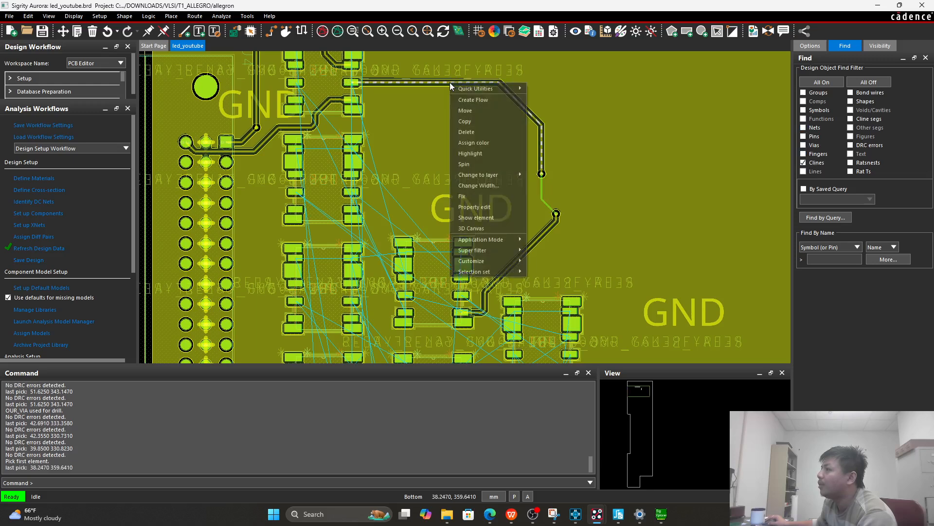
left_click(482, 221)
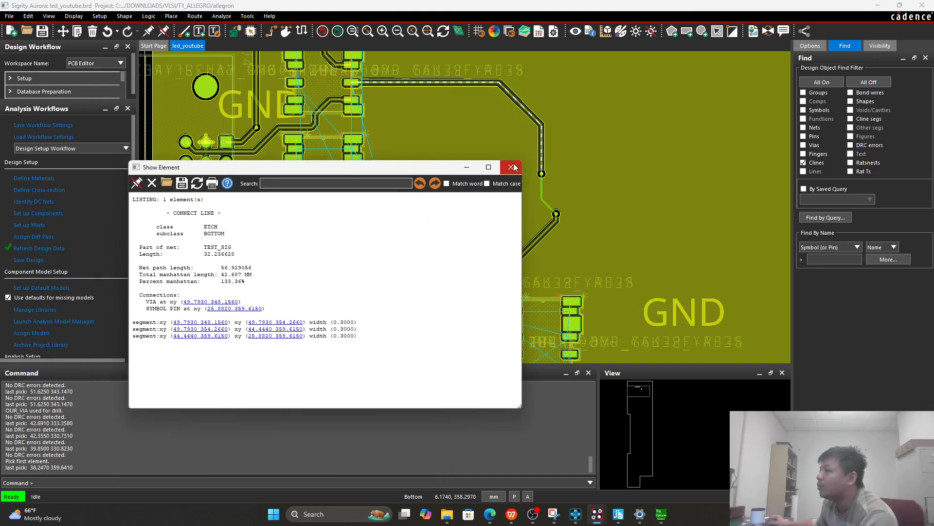
left_click(512, 167)
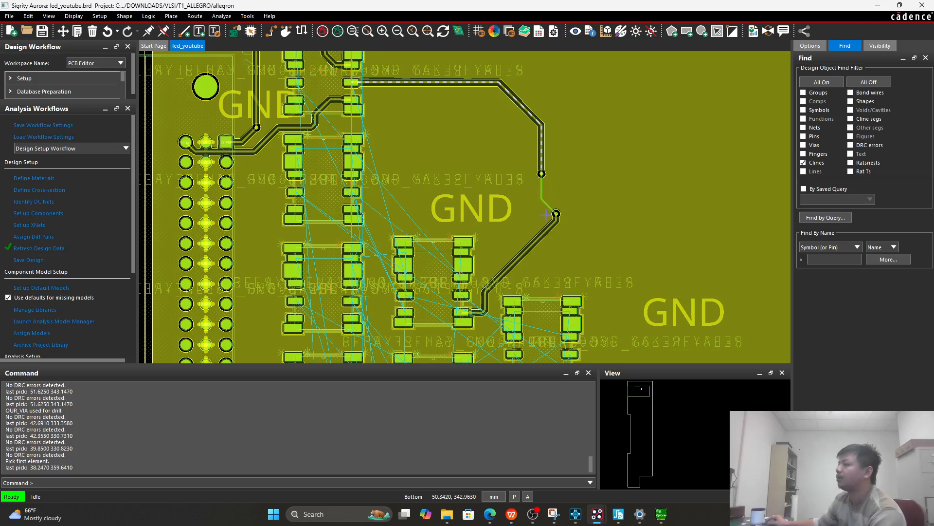
right_click(628, 136)
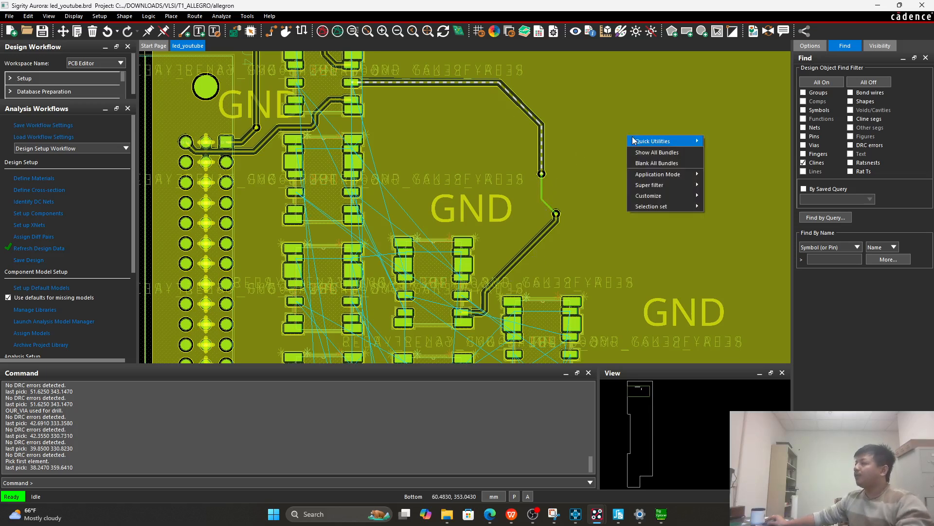
mouse_move(636, 141)
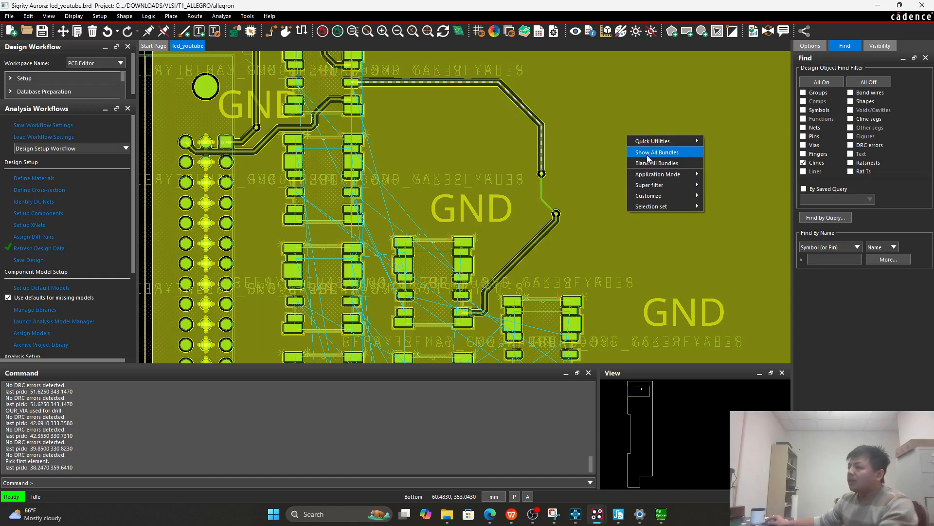
left_click(504, 112)
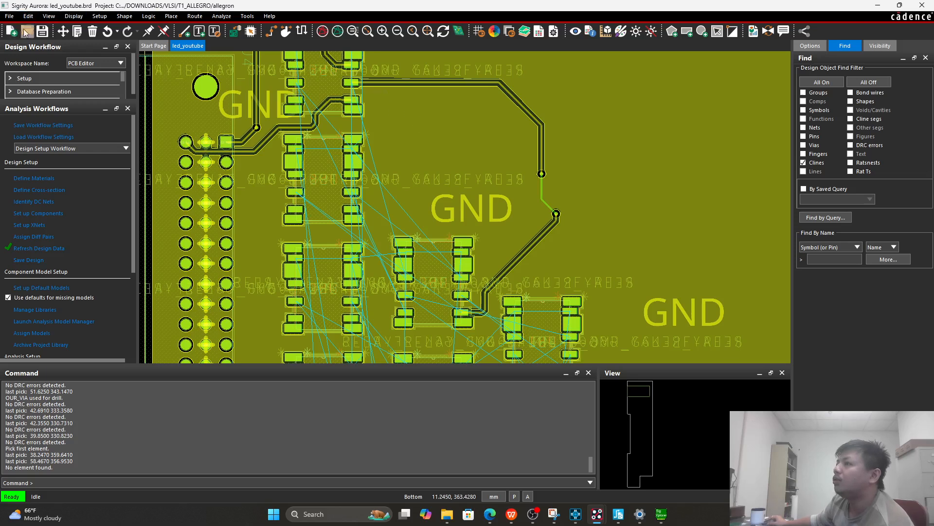
Step: Save the led_youtube.brd board, overwriting the existing file
left_click(43, 32)
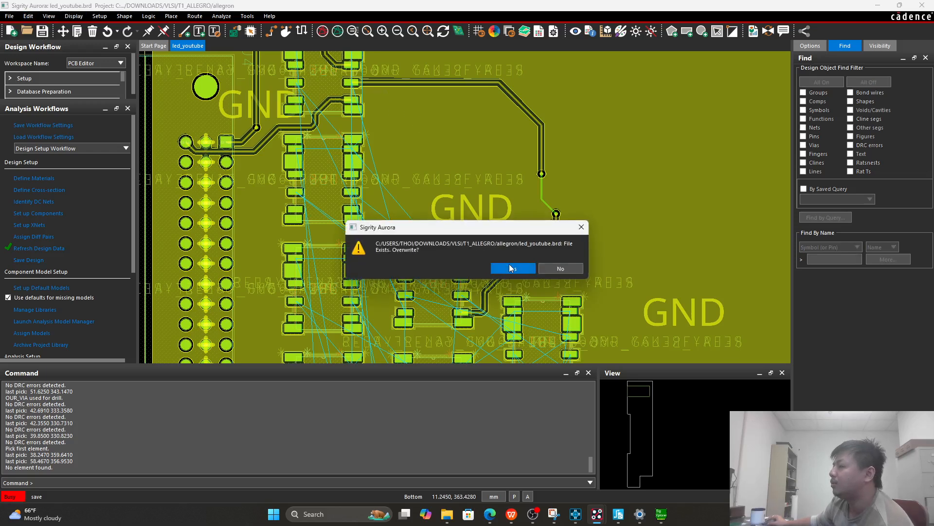
left_click(512, 268)
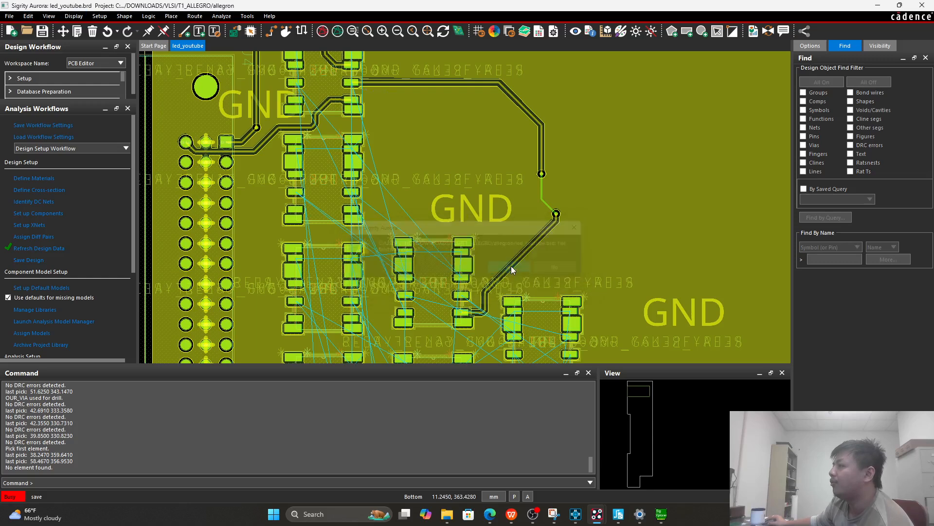
scroll(351, 78, "up", 3)
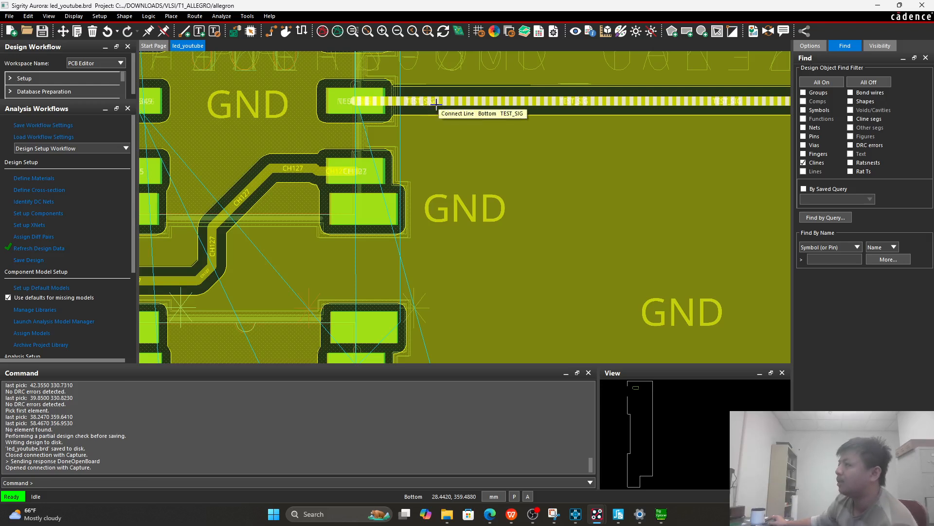
scroll(437, 104, "down", 2)
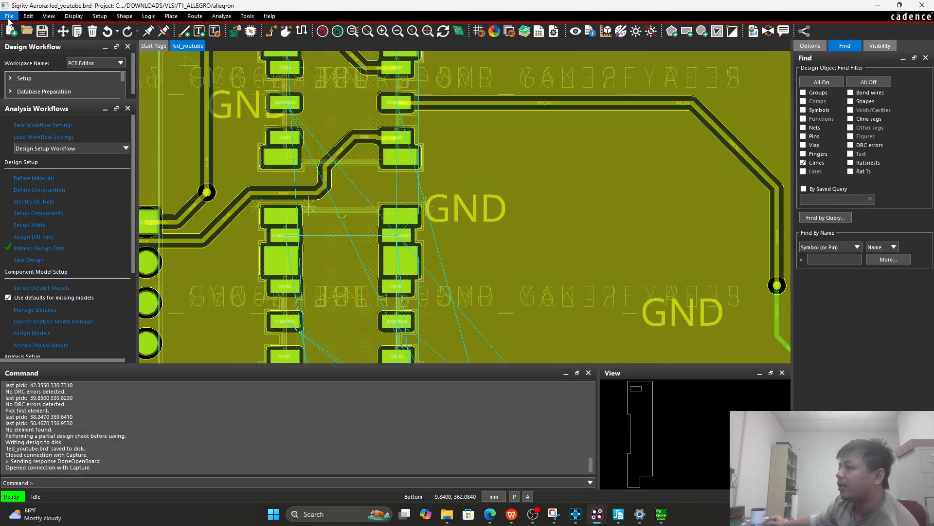
Step: Browse the installed programs in the Cadence System Analysis 2023 group
left_click(274, 512)
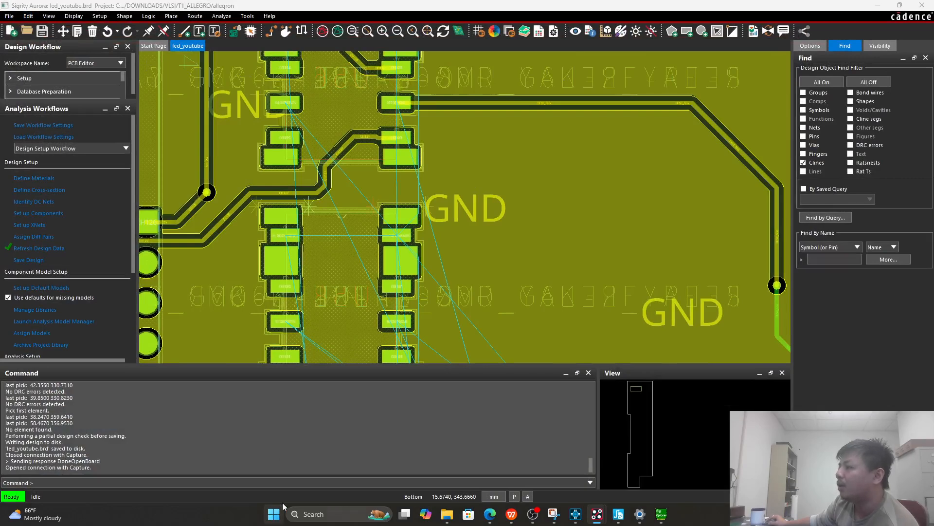
left_click(579, 200)
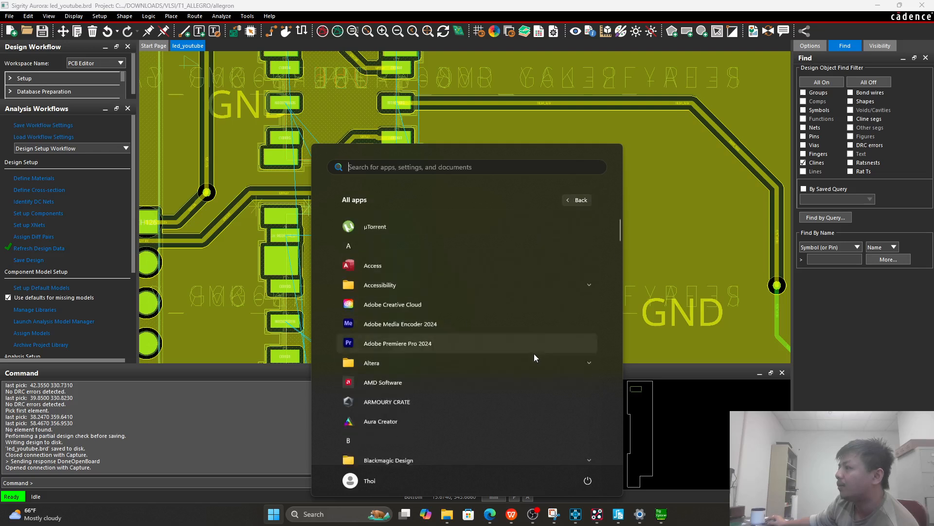
scroll(534, 354, "down", 6)
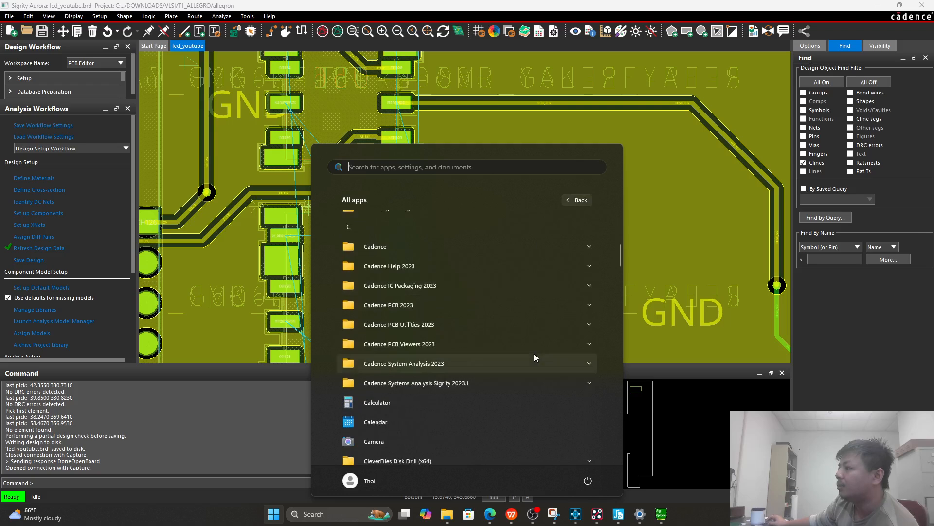
left_click(583, 362)
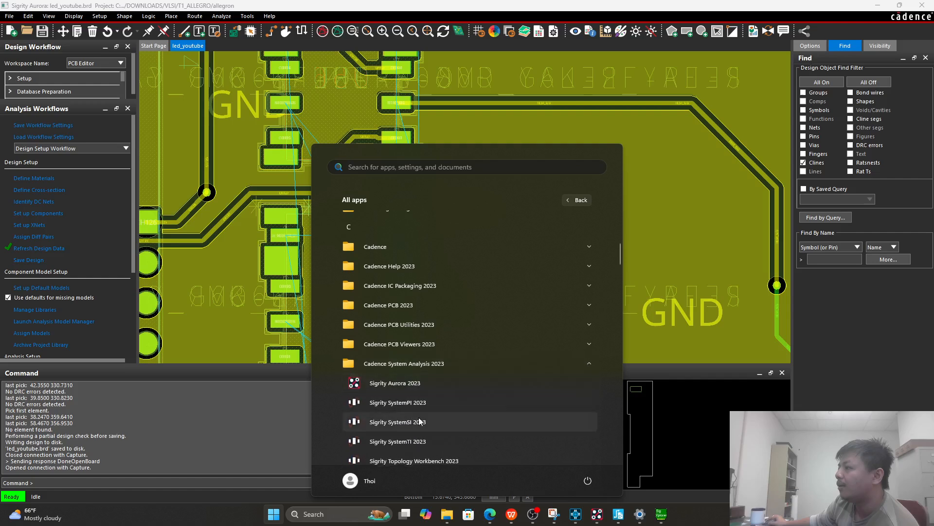
left_click(551, 2)
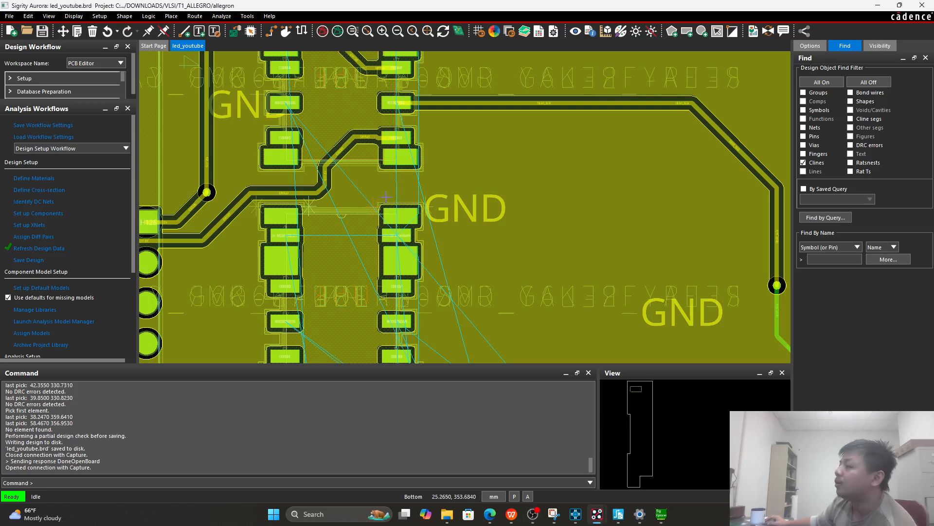
scroll(495, 151, "down", 2)
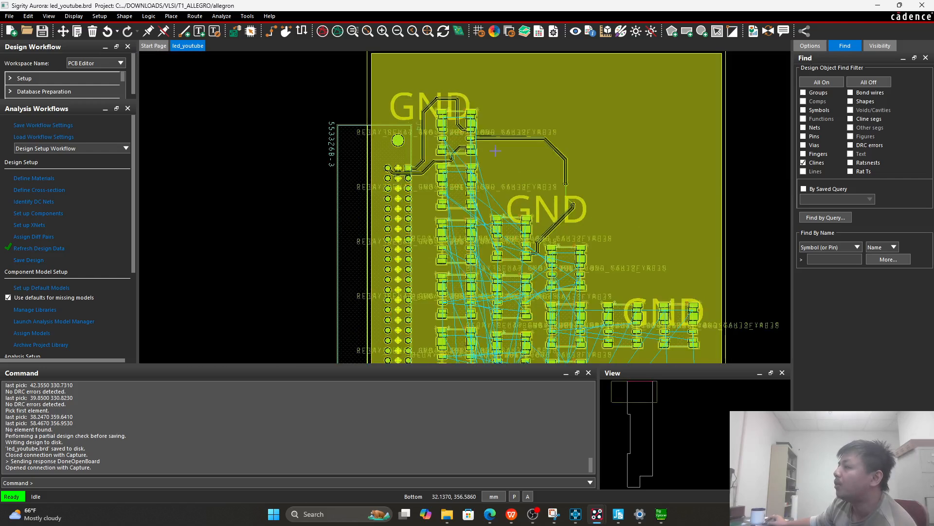
scroll(496, 151, "up", 2)
scroll(495, 151, "down", 2)
right_click(224, 121)
left_click(237, 99)
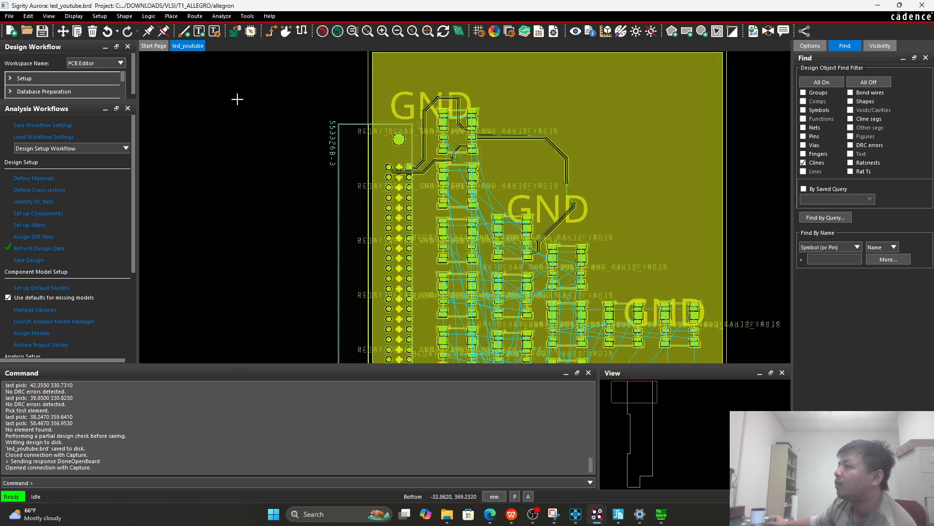
Step: Look at the Topology Extraction Workflow and return to the Design Setup Workflow
left_click(118, 149)
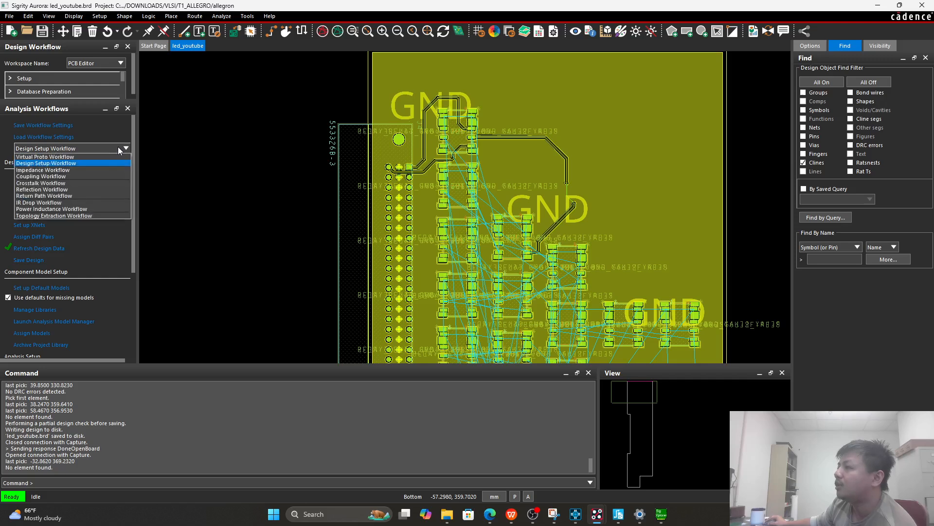
left_click(28, 216)
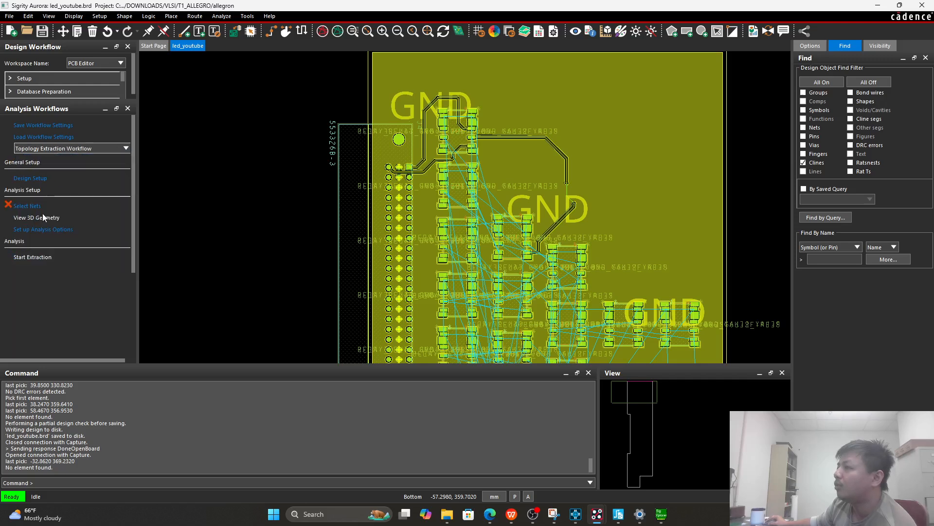
left_click(80, 151)
left_click(31, 178)
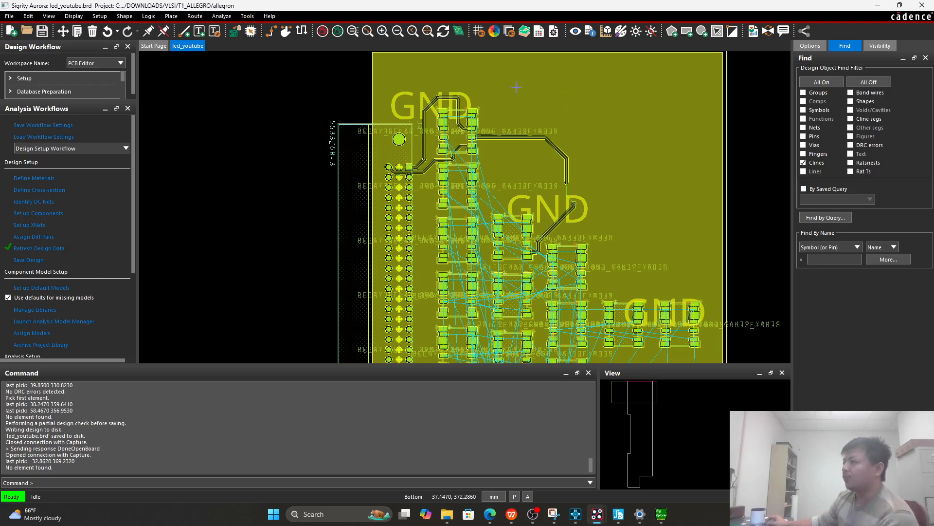
scroll(506, 93, "up", 1)
scroll(482, 104, "down", 1)
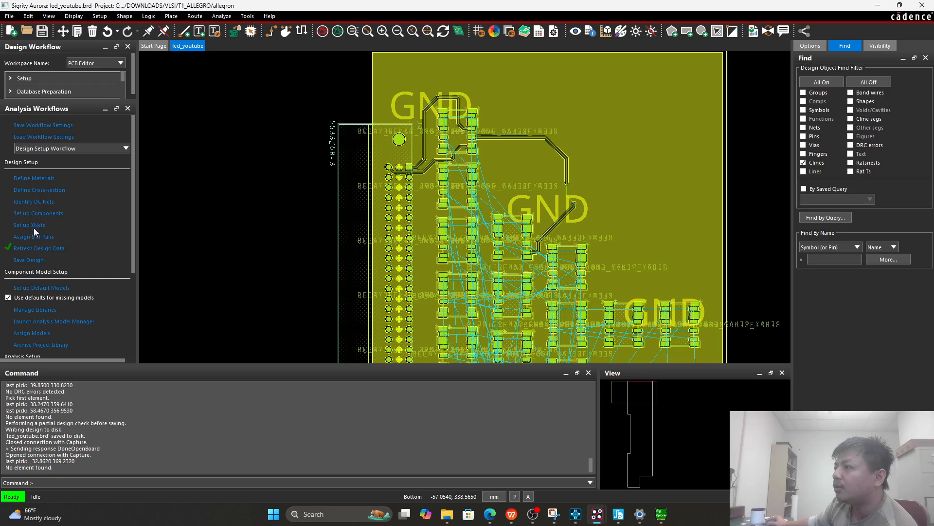
Step: Identify the 5V_VDD0_RELAY net as a DC net with a voltage of 5 v
left_click(49, 202)
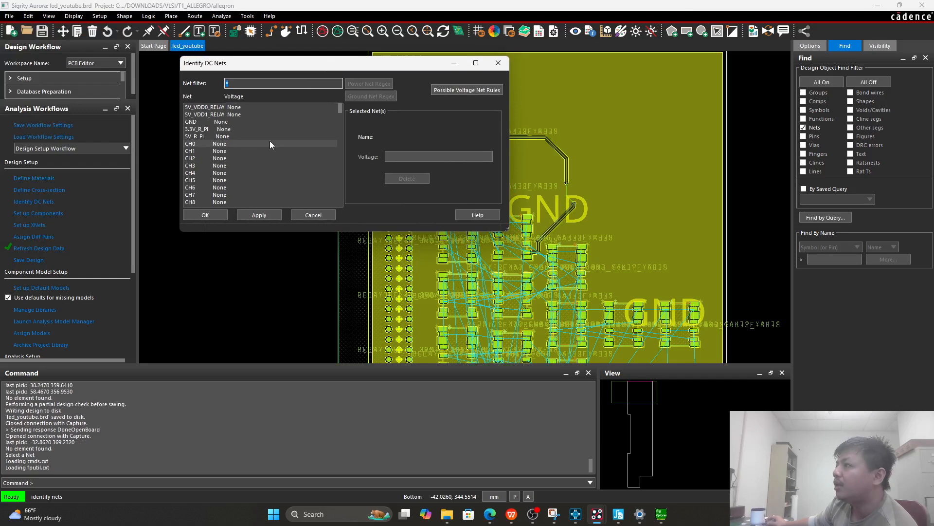
left_click(227, 108)
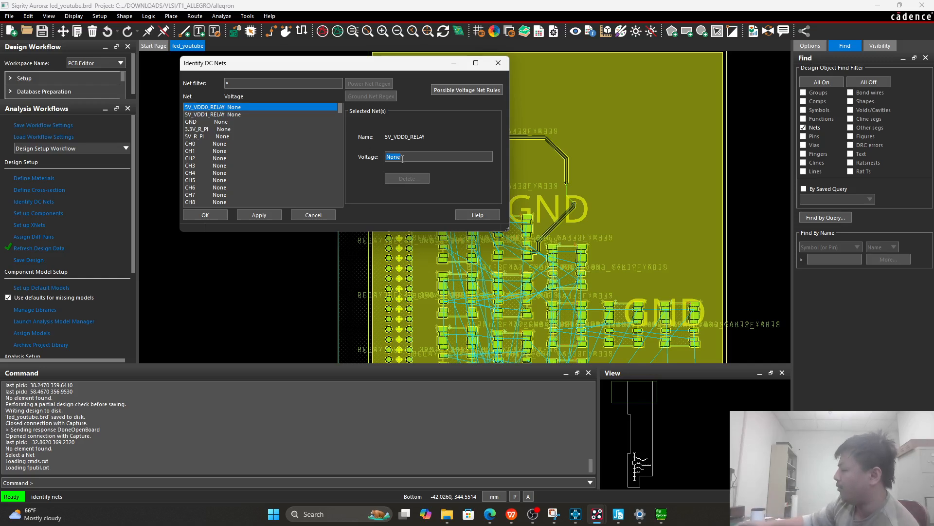
type("5")
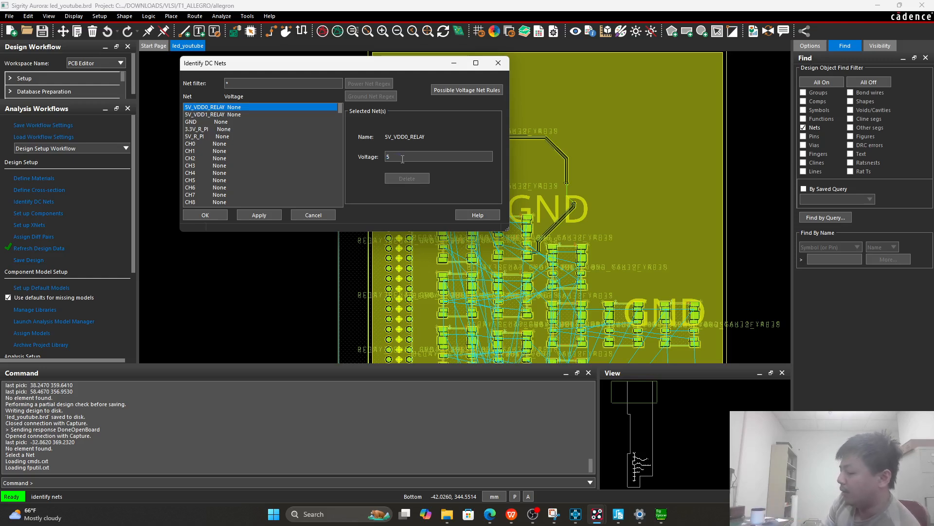
type(" C")
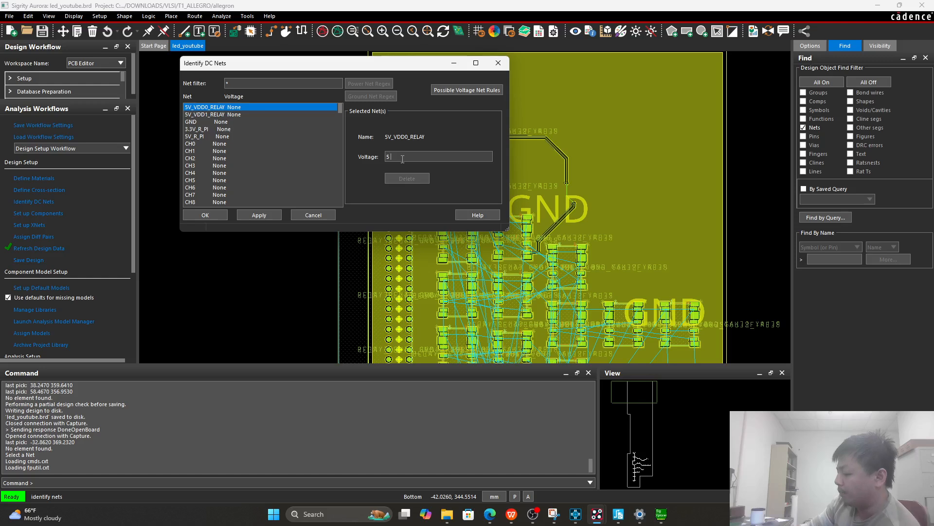
type("v")
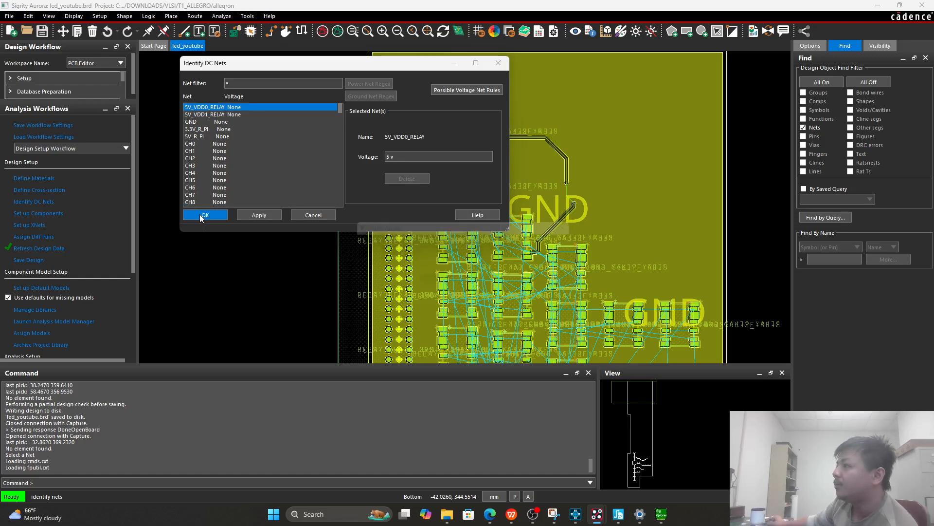
left_click(200, 215)
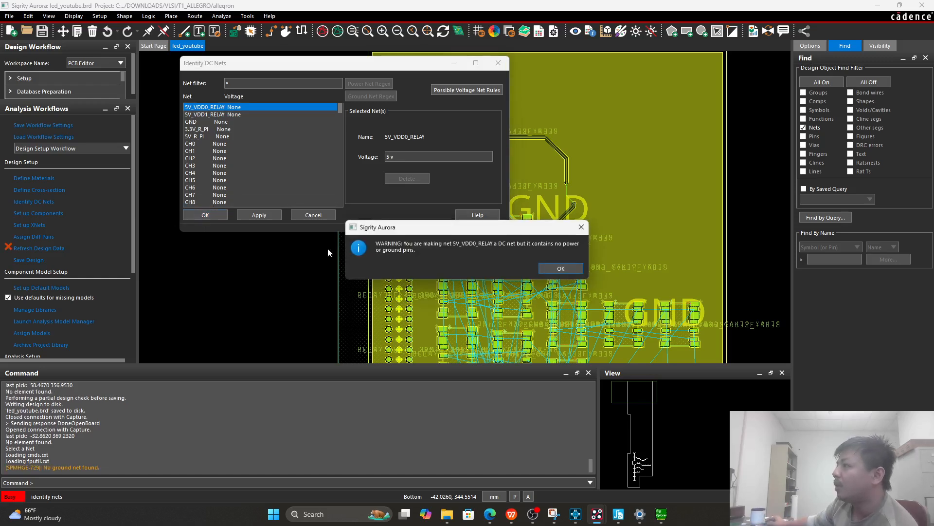
left_click(582, 227)
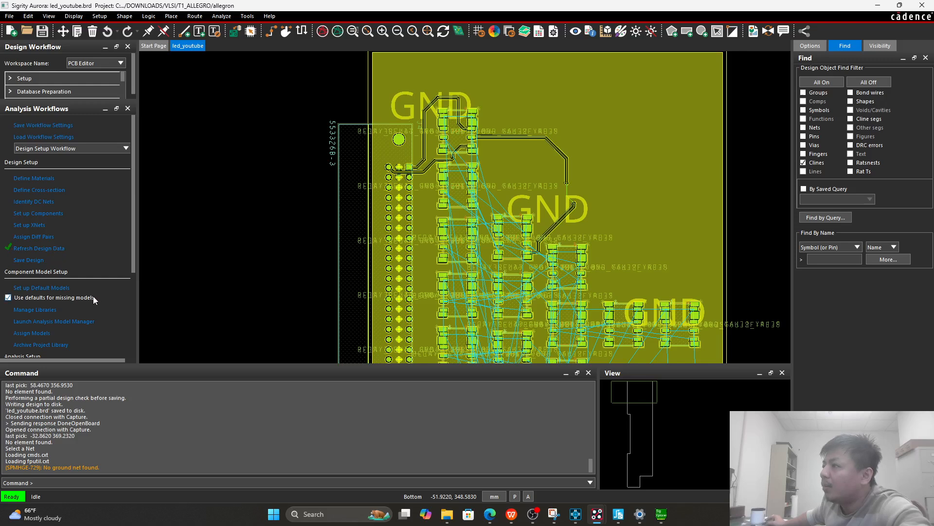
Step: Open the component model assignments and start creating an IBIS device model for MOSFET32
scroll(76, 326, "down", 2)
left_click(37, 304)
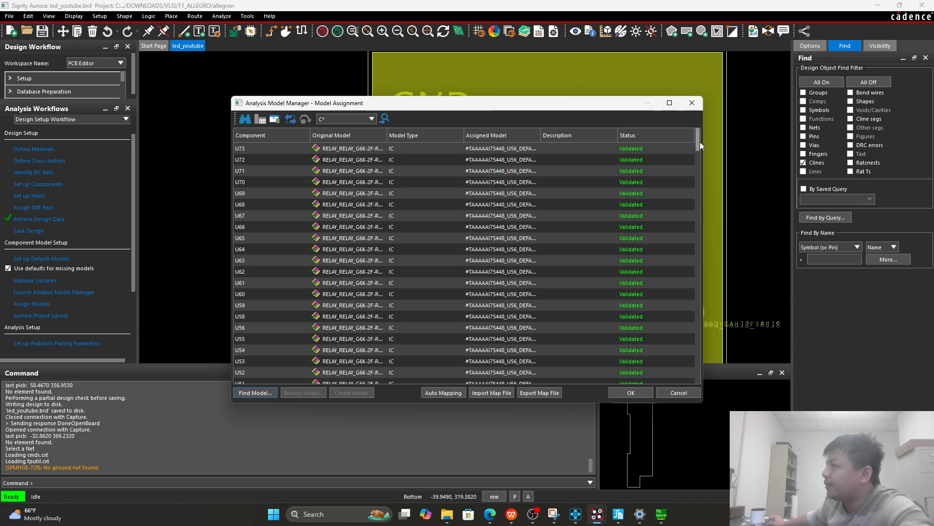
left_click_drag(700, 142, 667, 329)
left_click(369, 183)
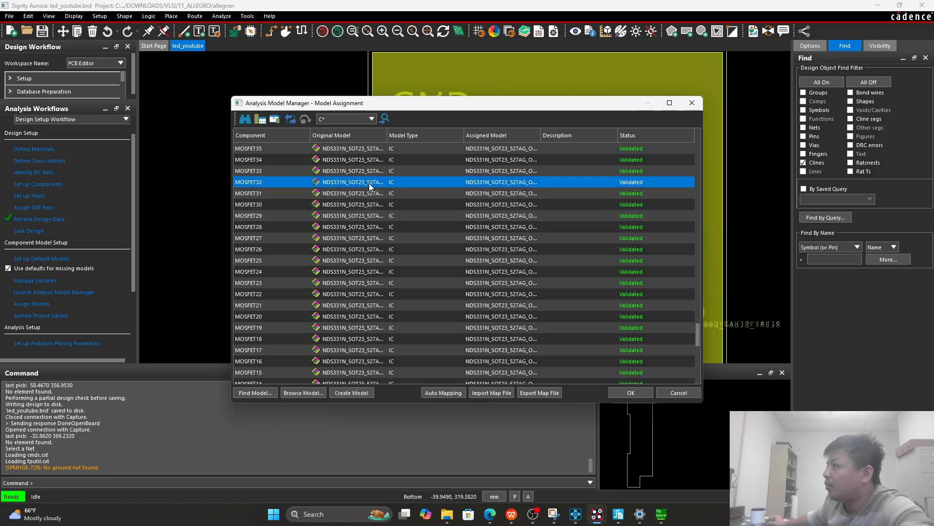
right_click(377, 185)
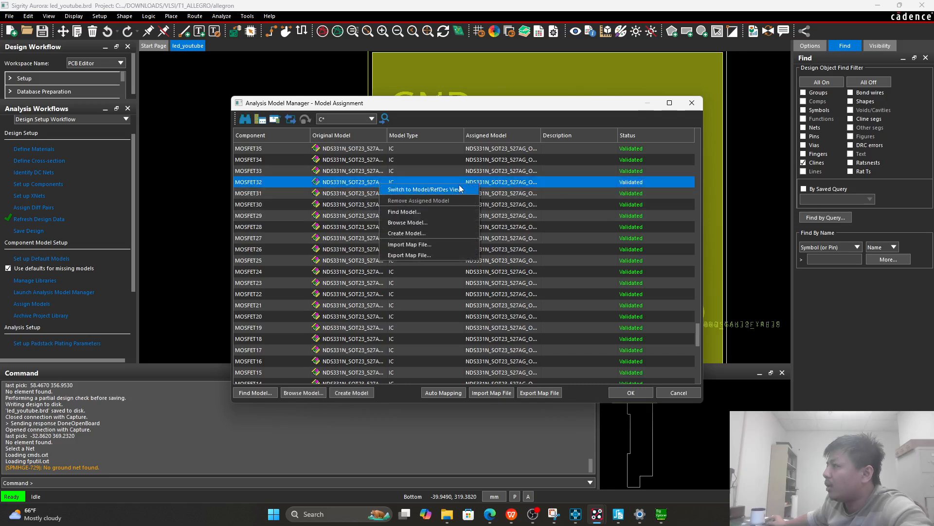
left_click(508, 186)
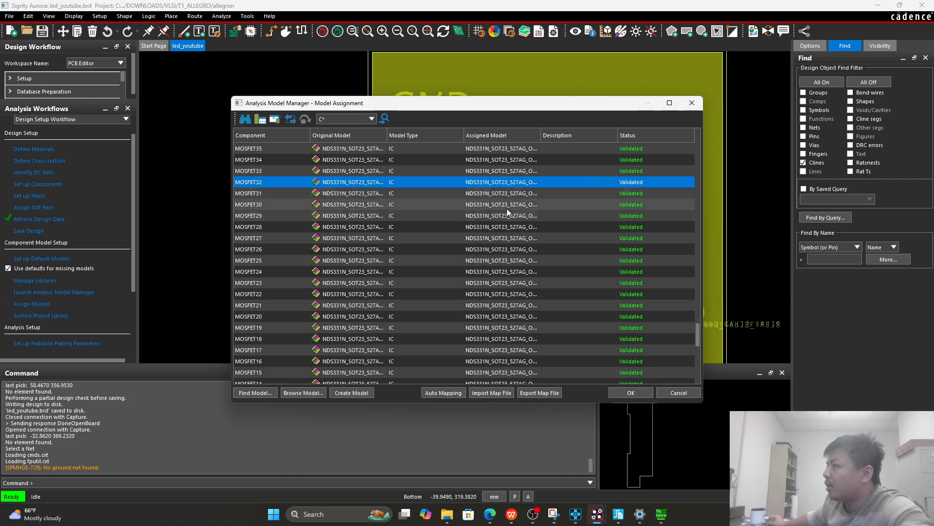
left_click(350, 391)
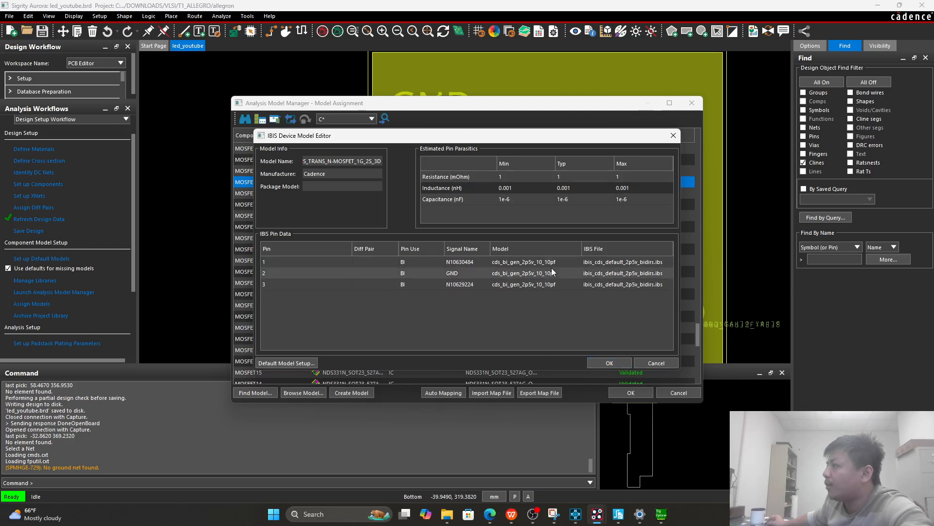
Step: Look at the IBIS file choices for pin 1 of MOSFET32's model and leave without picking a file
left_click(607, 262)
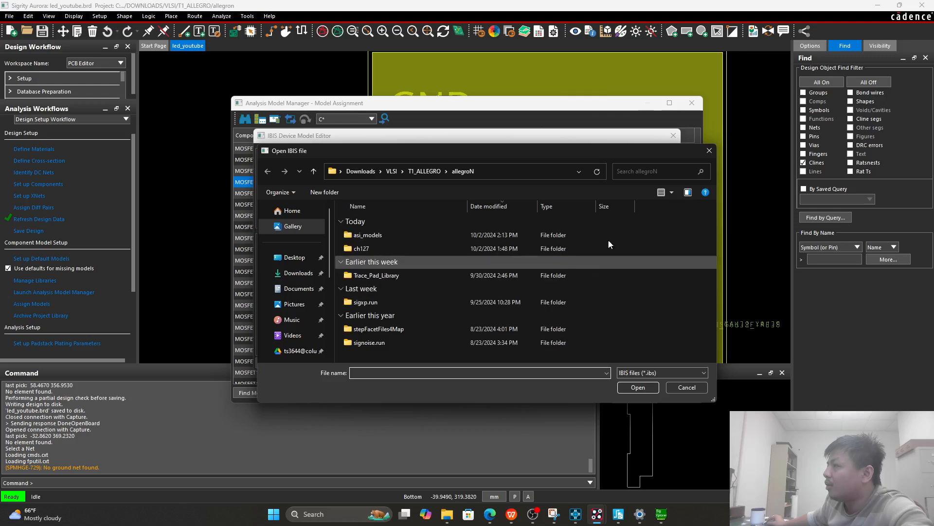
left_click(708, 151)
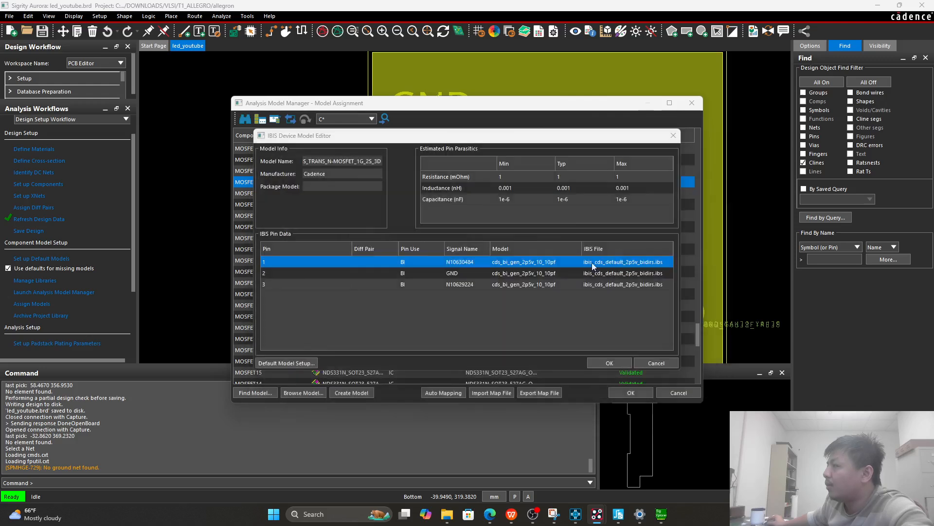
left_click(588, 307)
double_click(546, 265)
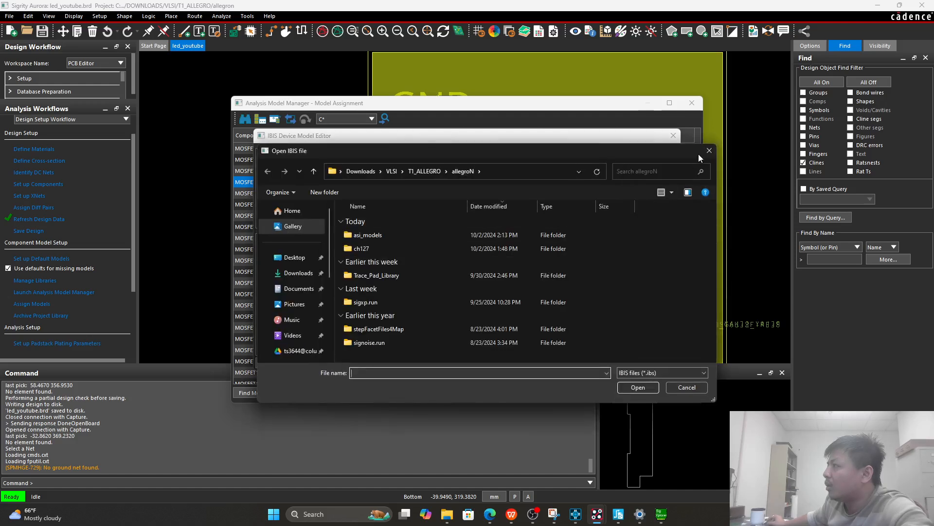
left_click(708, 152)
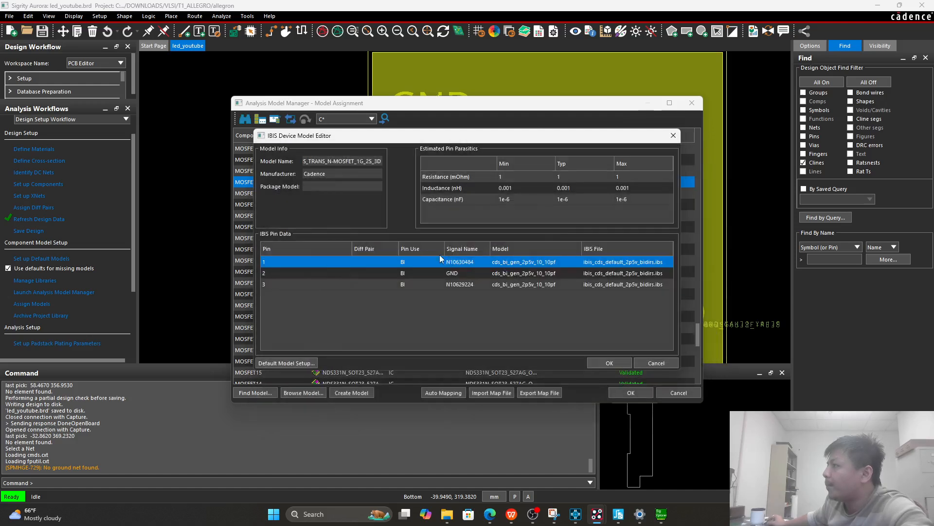
left_click(530, 274)
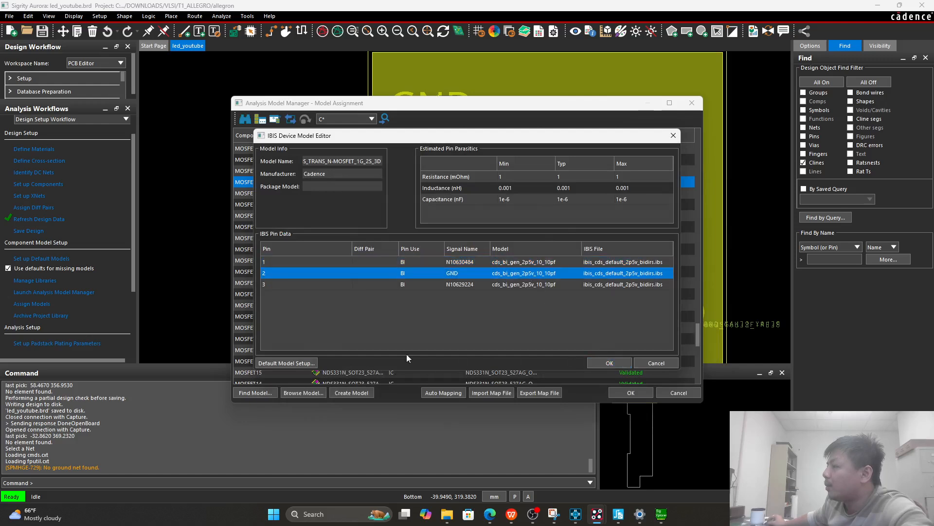
left_click(559, 262)
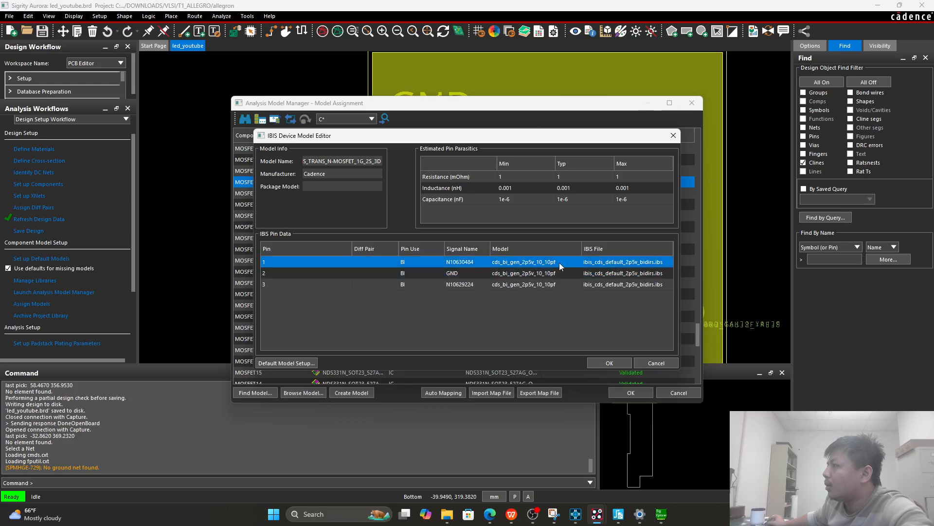
double_click(612, 263)
left_click(710, 151)
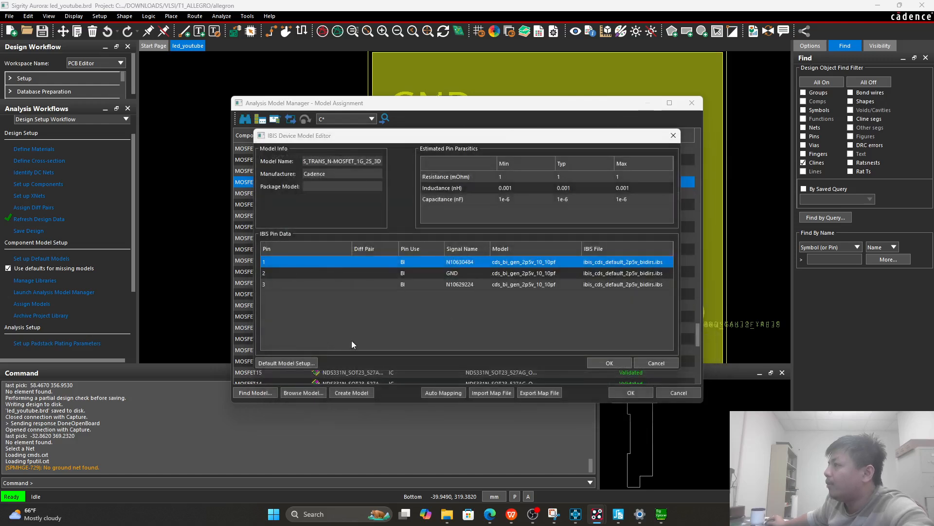
Step: Review the default IO cell models, including the Single Ended IN choices, and accept them and MOSFET32's IBIS device model
left_click(307, 363)
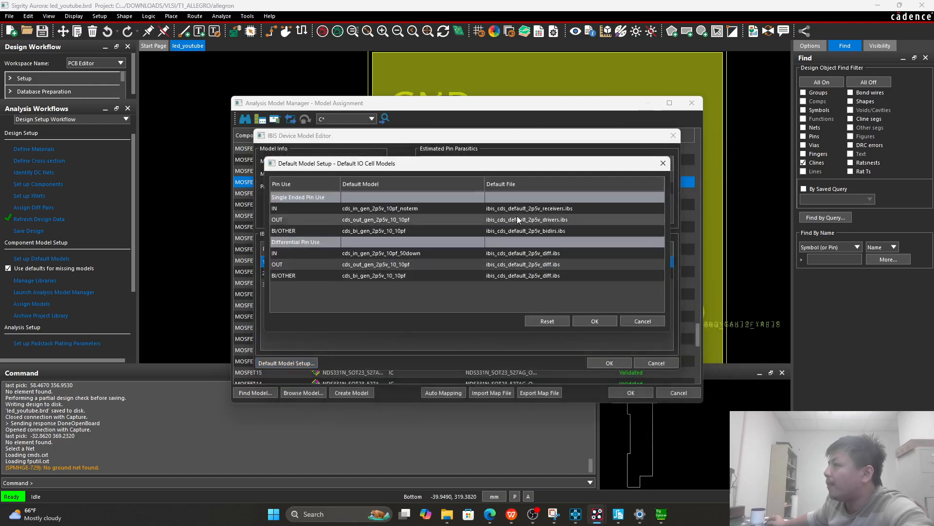
left_click_drag(534, 167, 568, 166)
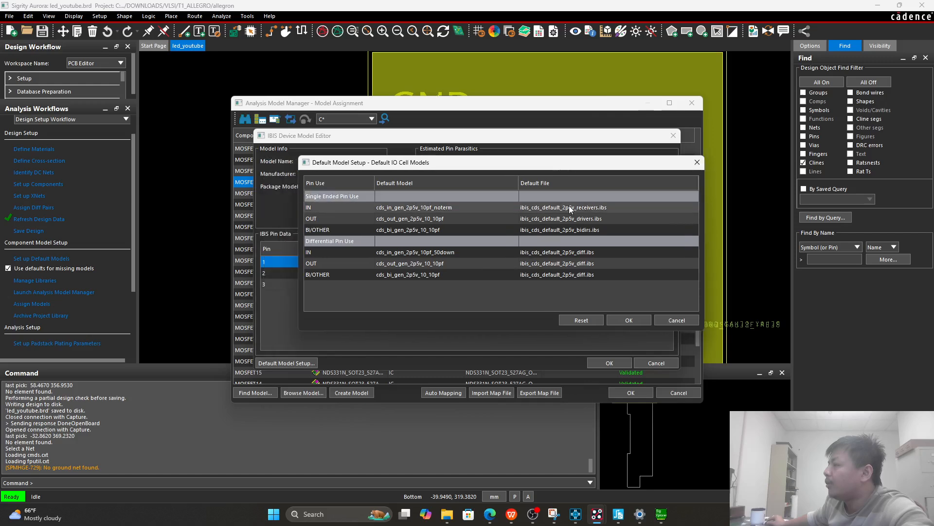
double_click(569, 206)
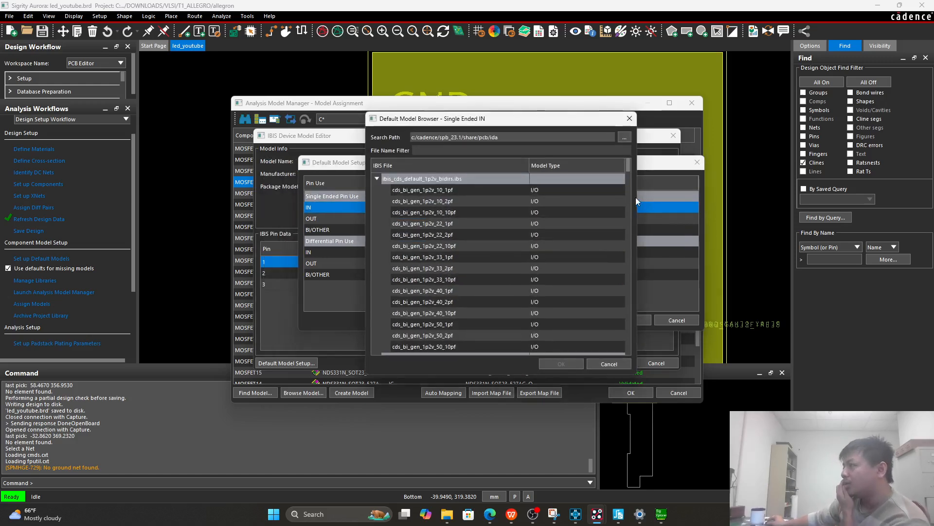
mouse_move(628, 165)
left_mouse_down()
mouse_move(616, 346)
mouse_move(617, 158)
left_mouse_up()
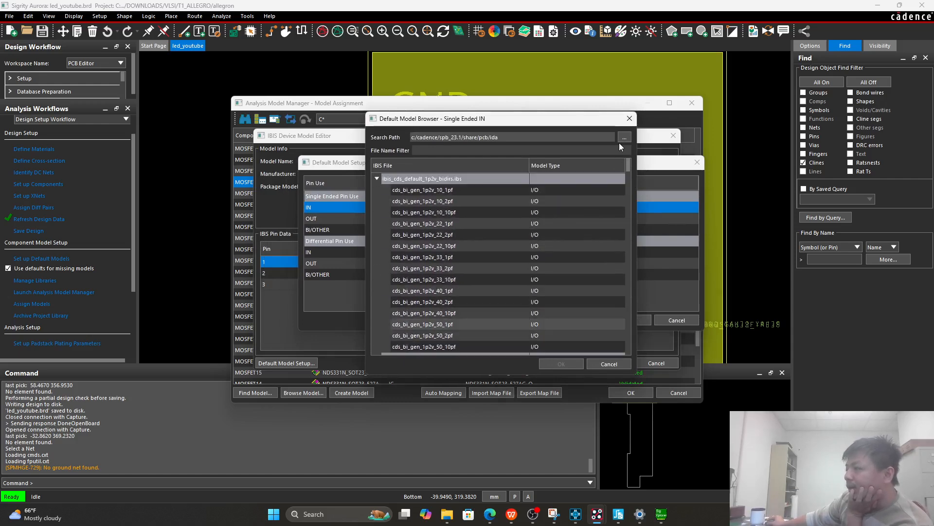
left_click(629, 119)
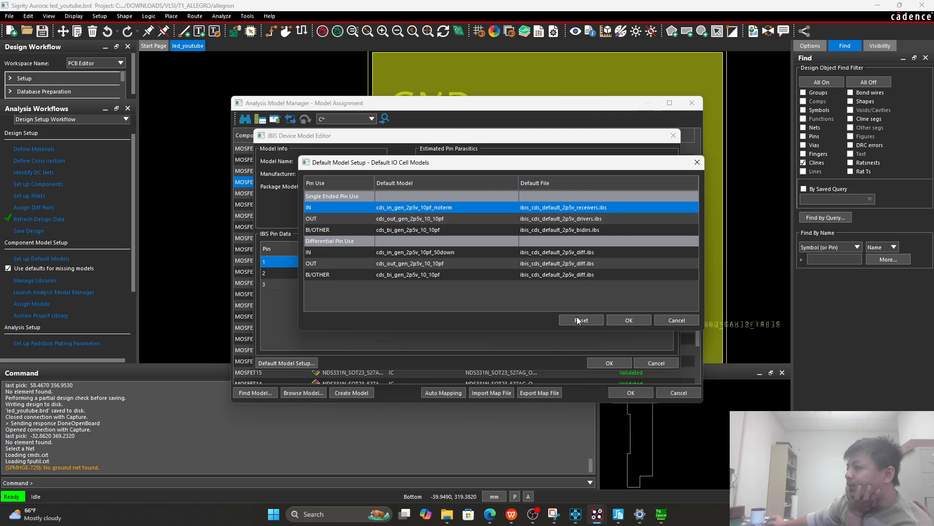
left_click(629, 320)
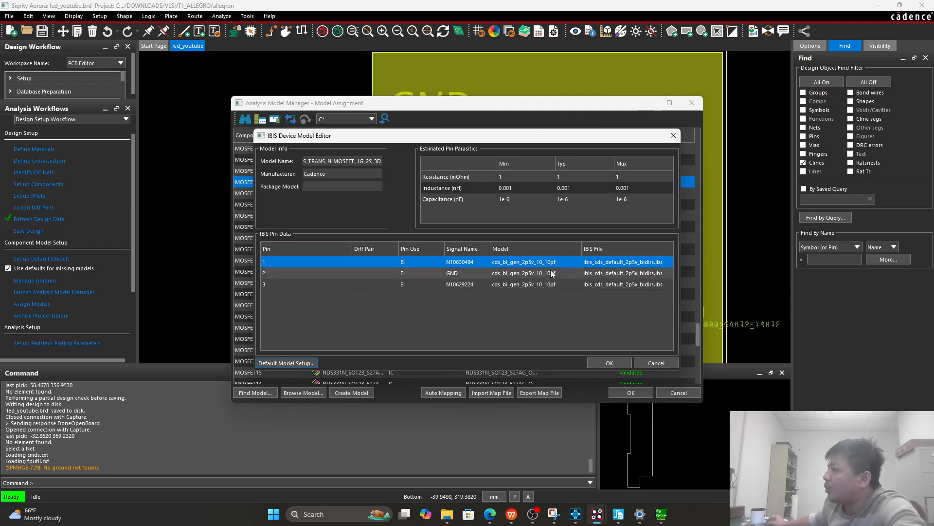
left_click(610, 363)
Step: Recheck MOSFET32's IBIS device model and its default IO cell models, and accept the model assignments
scroll(570, 274, "down", 3)
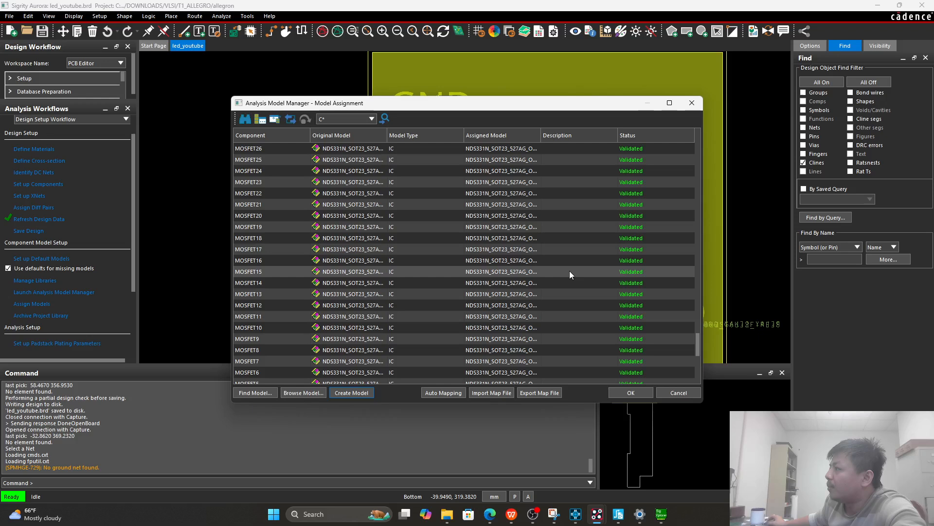
scroll(570, 271, "up", 4)
left_click(608, 215)
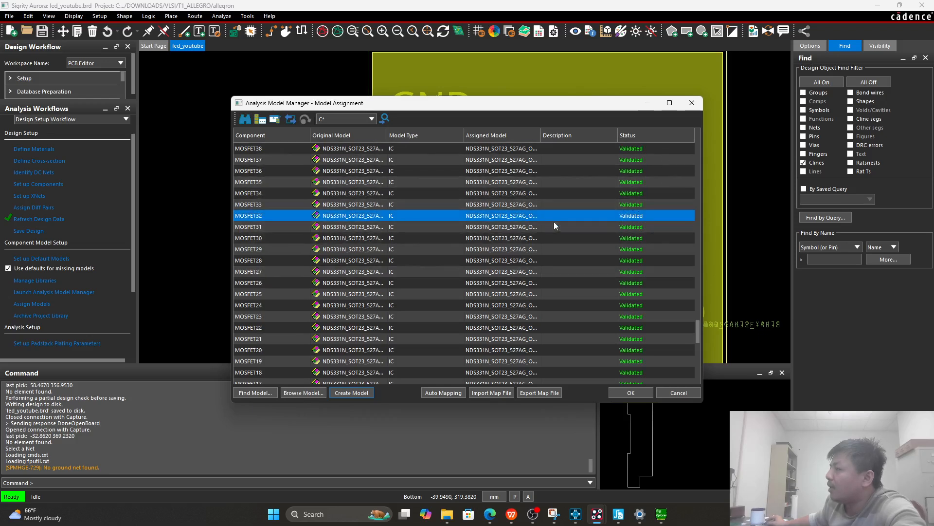
right_click(507, 216)
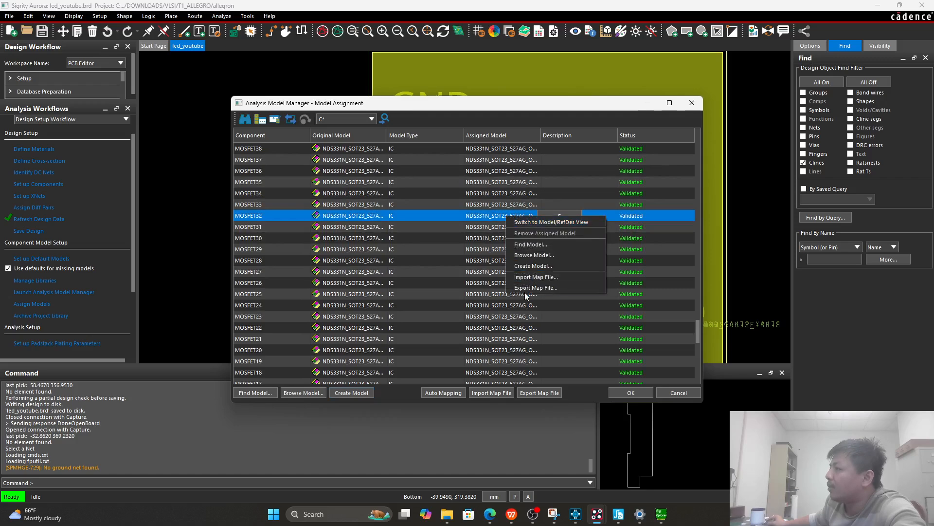
left_click(353, 394)
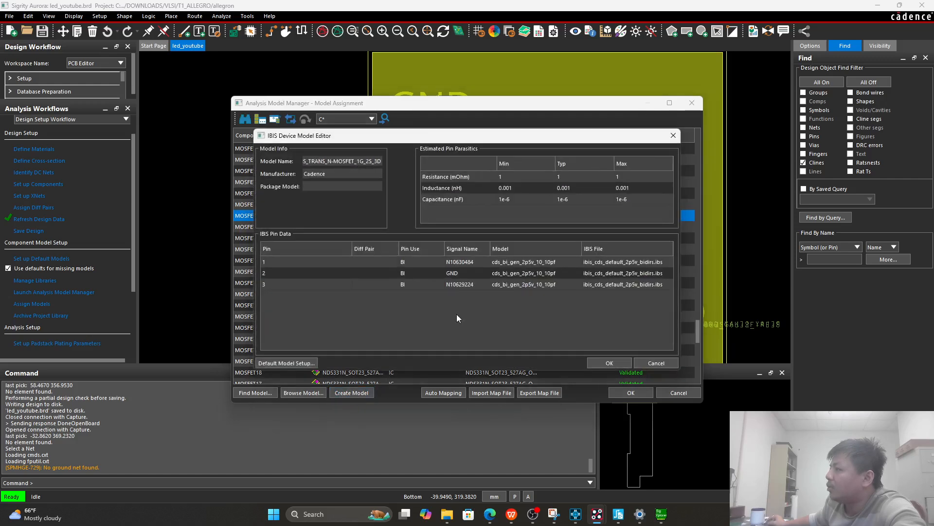
left_click(286, 362)
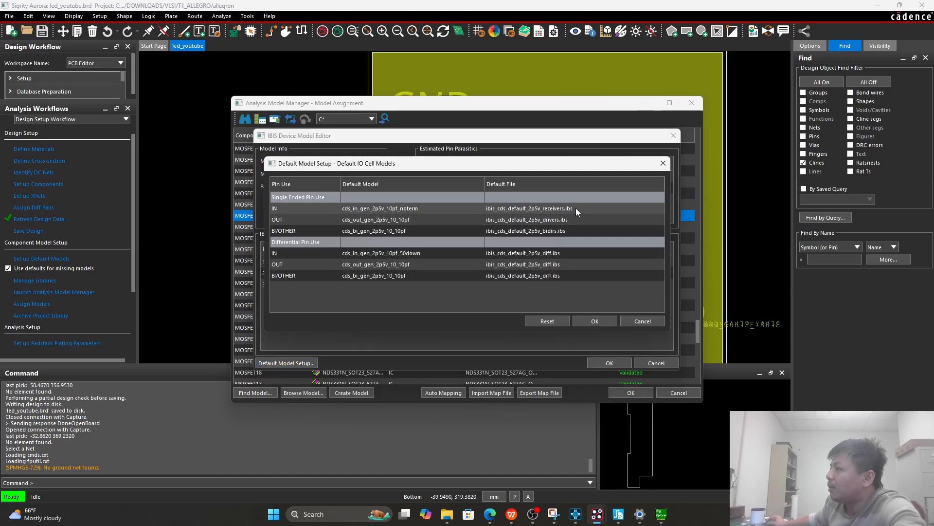
left_click(663, 163)
left_click(673, 136)
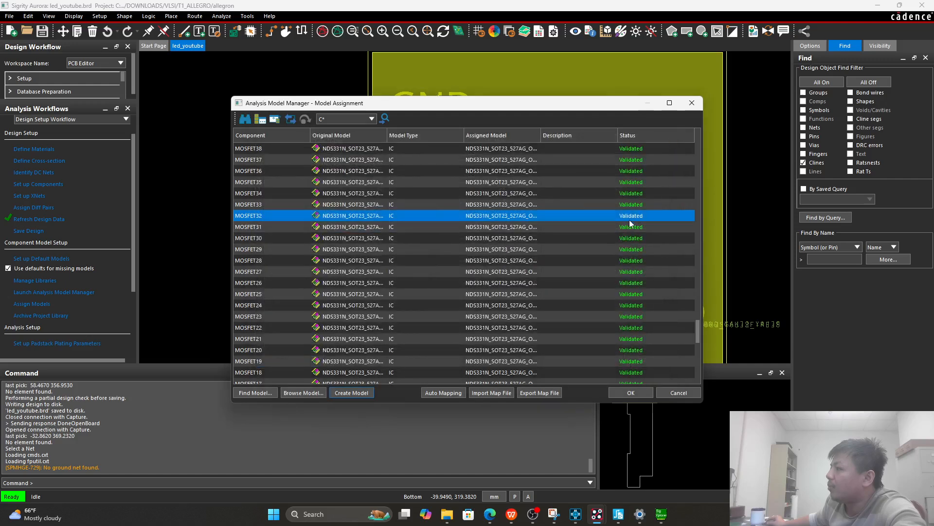
left_click(628, 391)
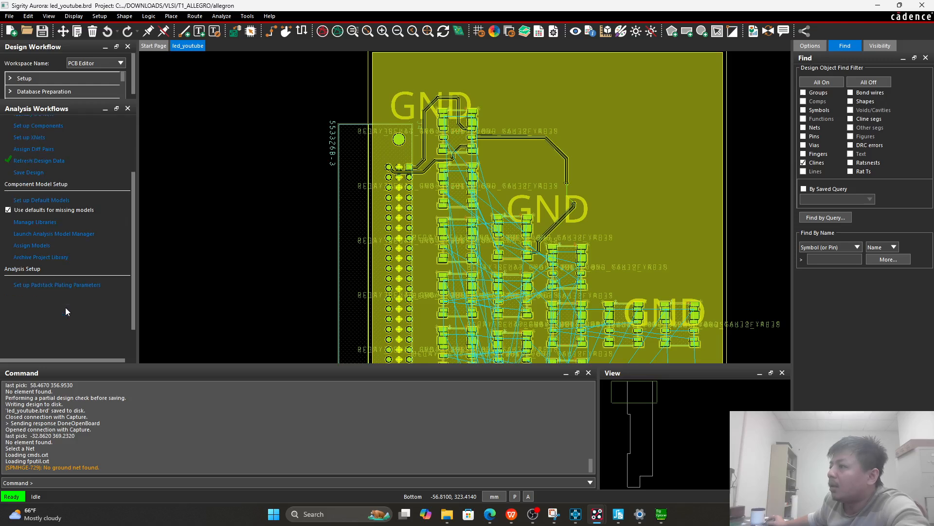
Step: Save the workflow settings as an IDA Workflow file named TOPOLOGY_TEST1 in the allegroN folder
scroll(65, 308, "up", 1)
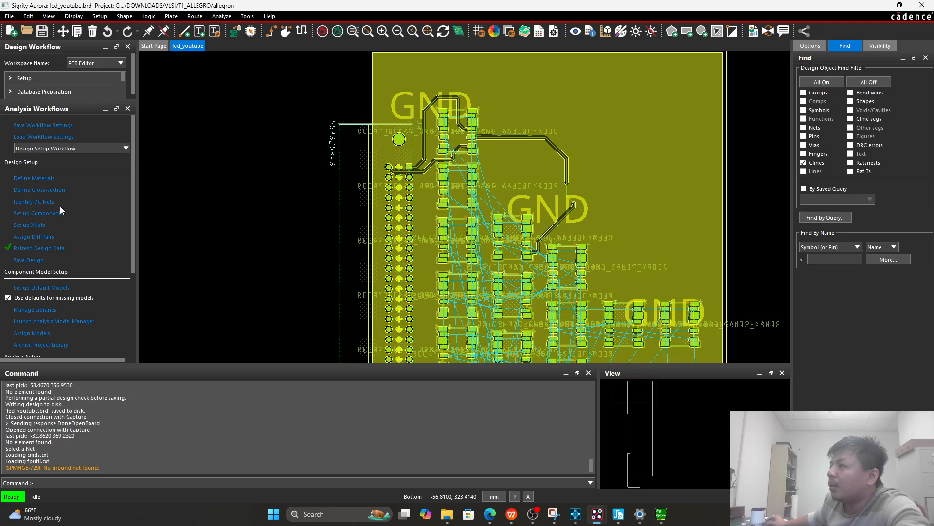
left_click(52, 127)
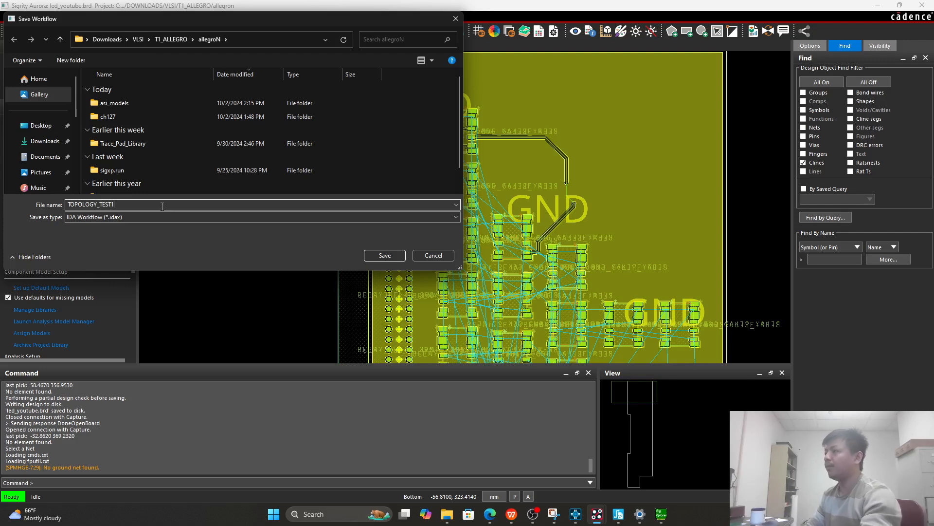
key("Return")
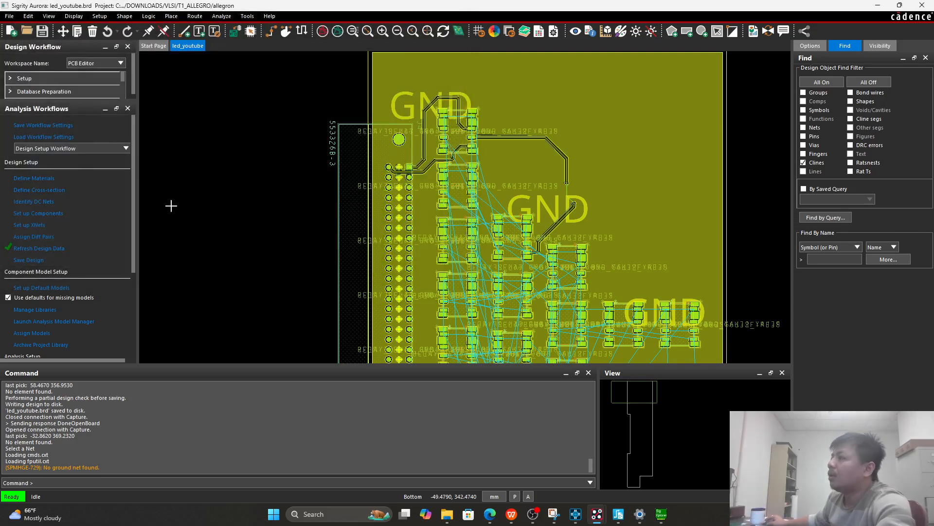
Step: Switch to the Topology Extraction Workflow and pick the test_sig trace on the board as the net to extract
left_click(92, 148)
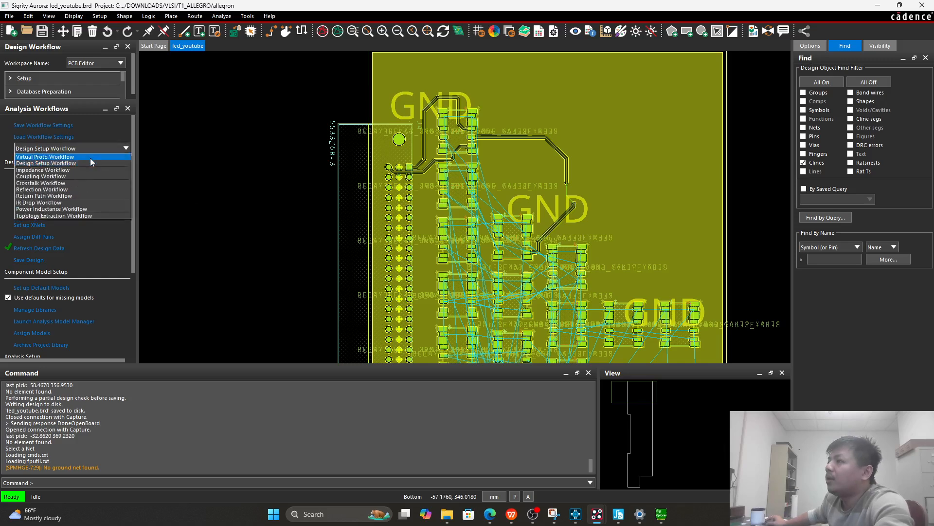
left_click(59, 218)
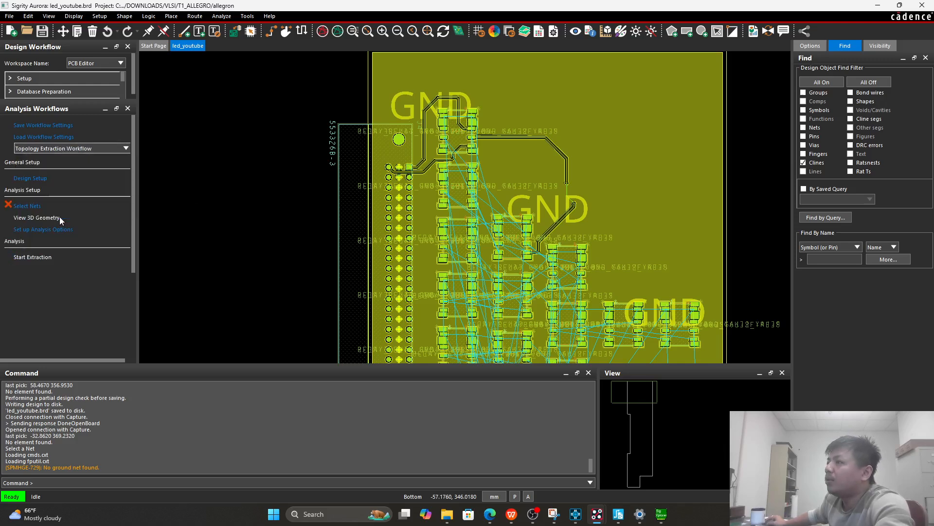
left_click(29, 206)
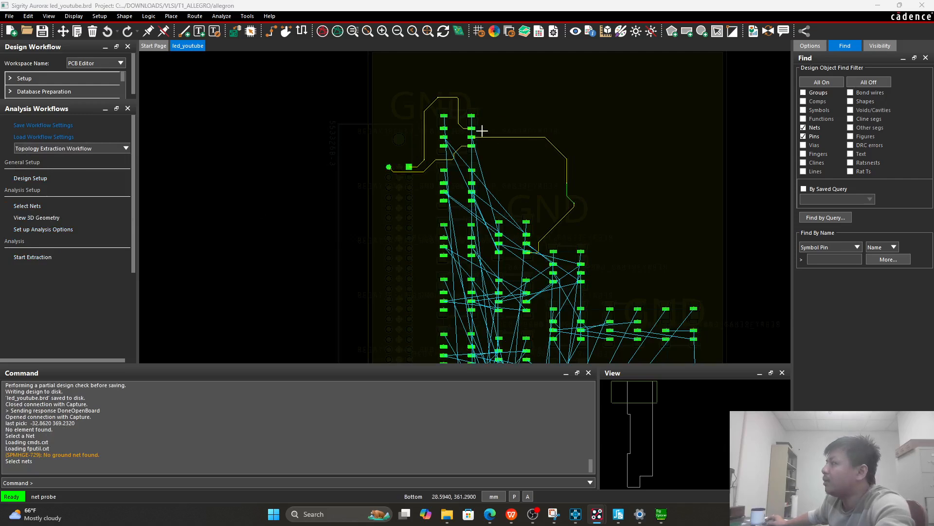
scroll(482, 131, "up", 3)
left_click(497, 156)
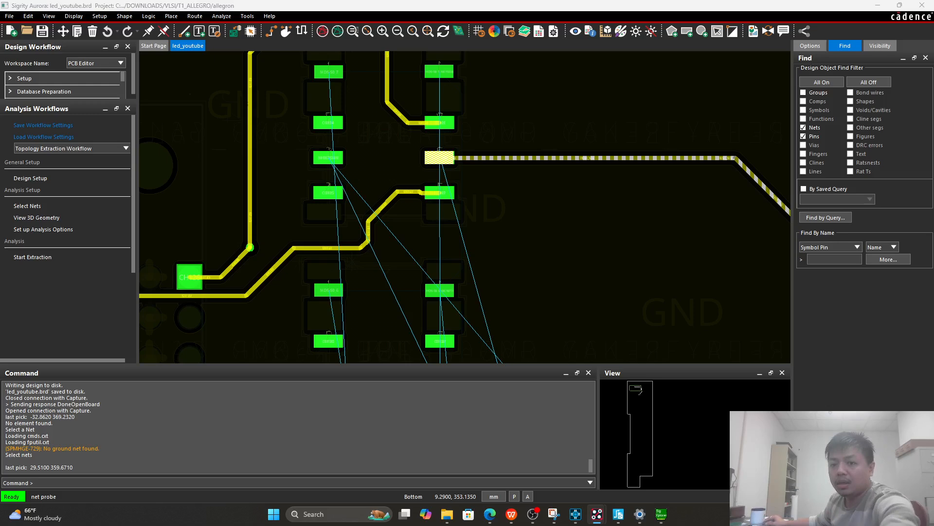
left_click_drag(0, 214, 429, 231)
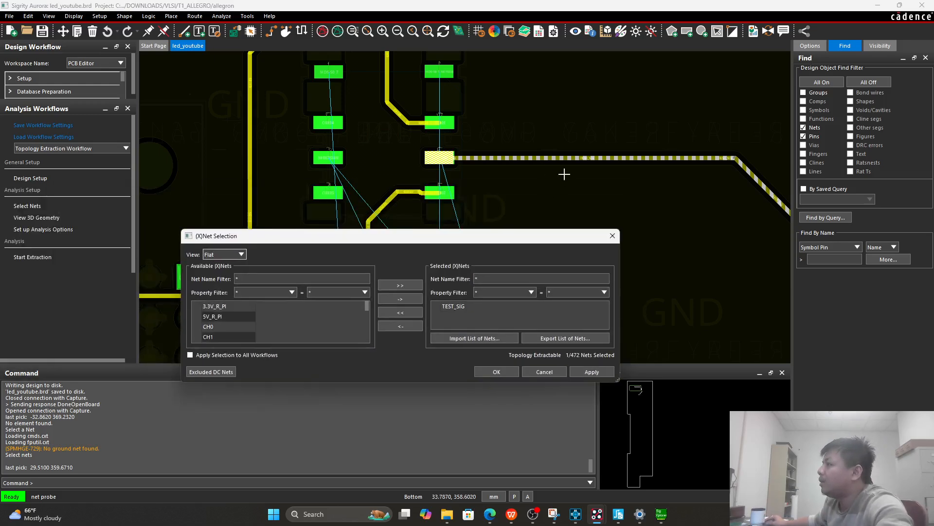
scroll(559, 167, "down", 5)
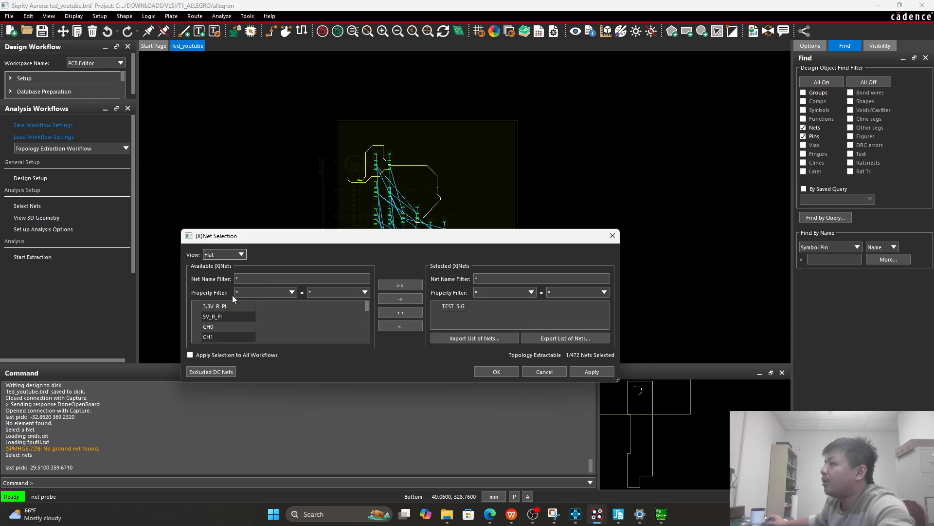
Step: Try filtering the available nets by the name test*, clear the name filter and check the property filter choices
left_click(250, 277)
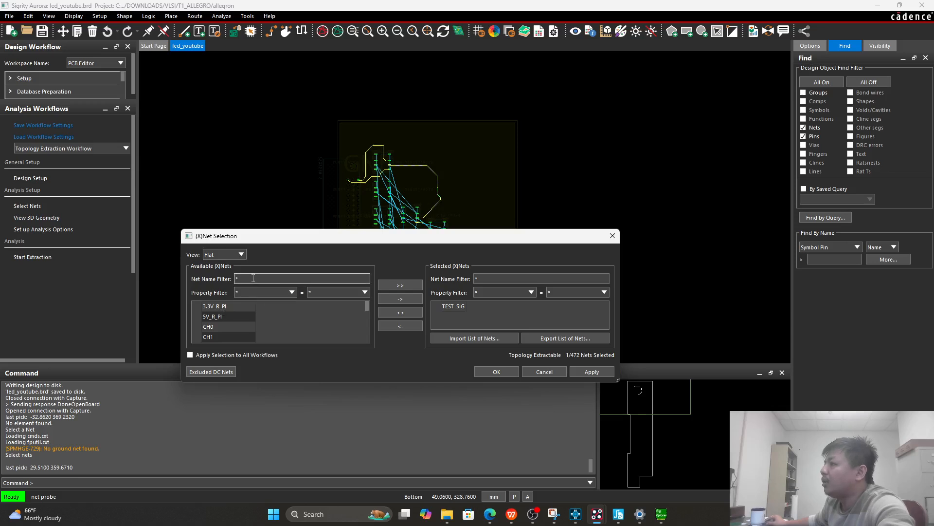
key("BackSpace")
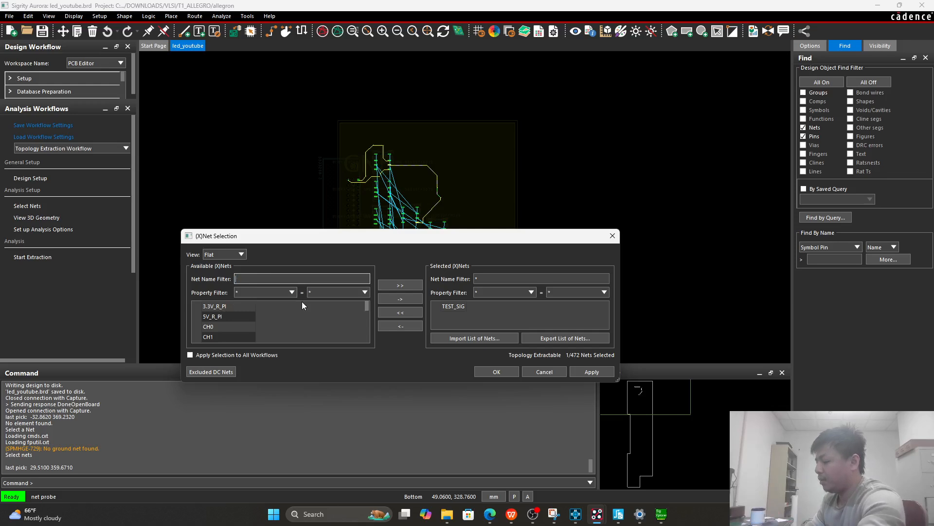
type("test*")
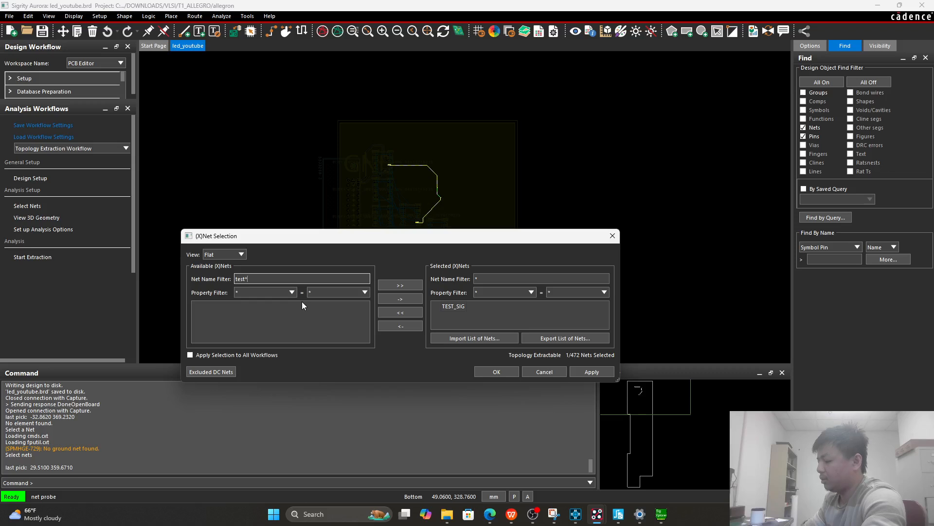
key("Tab")
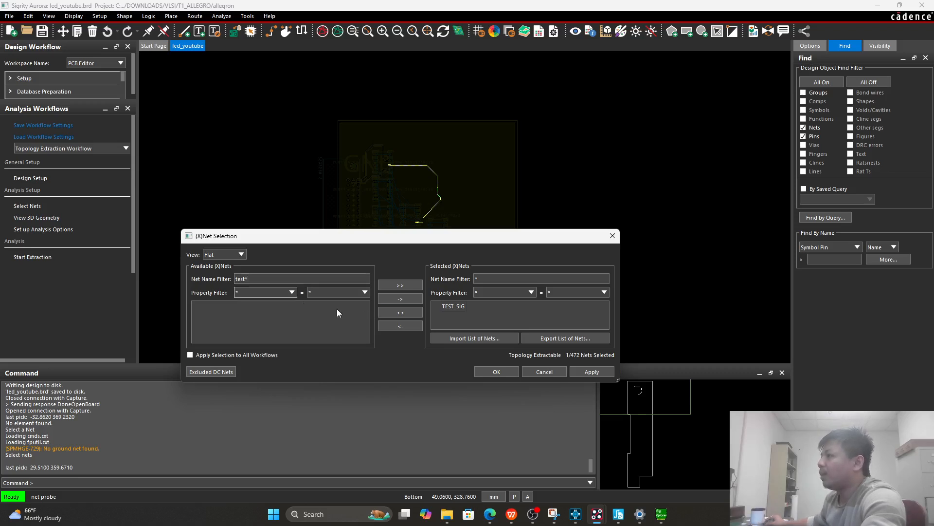
left_click(255, 277)
type("*")
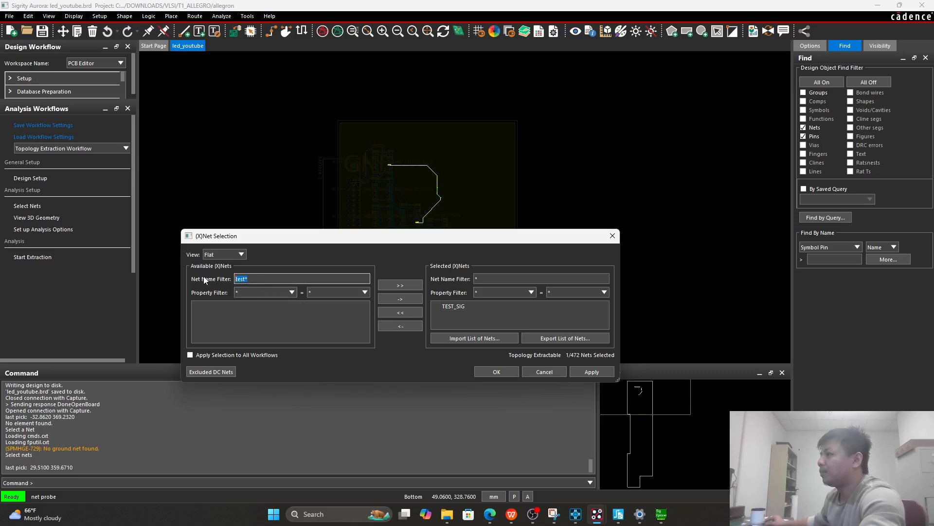
key("BackSpace")
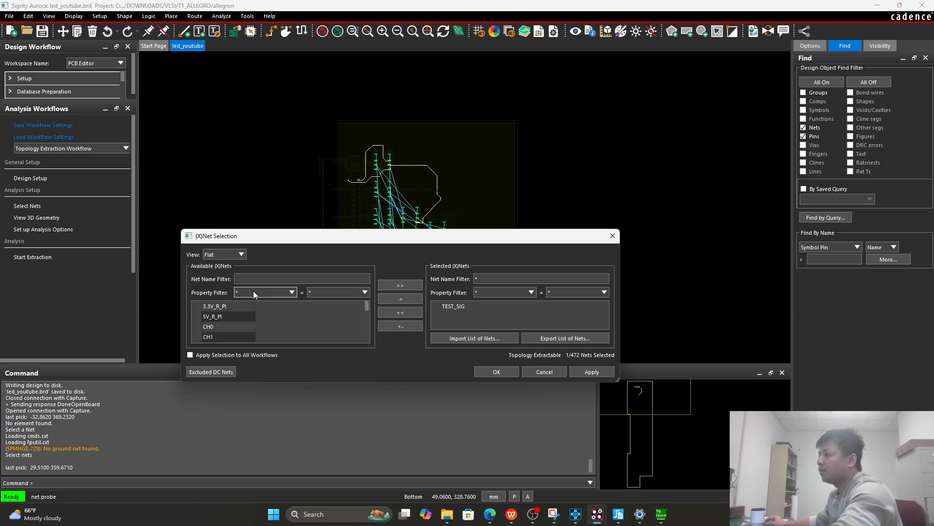
left_click(253, 291)
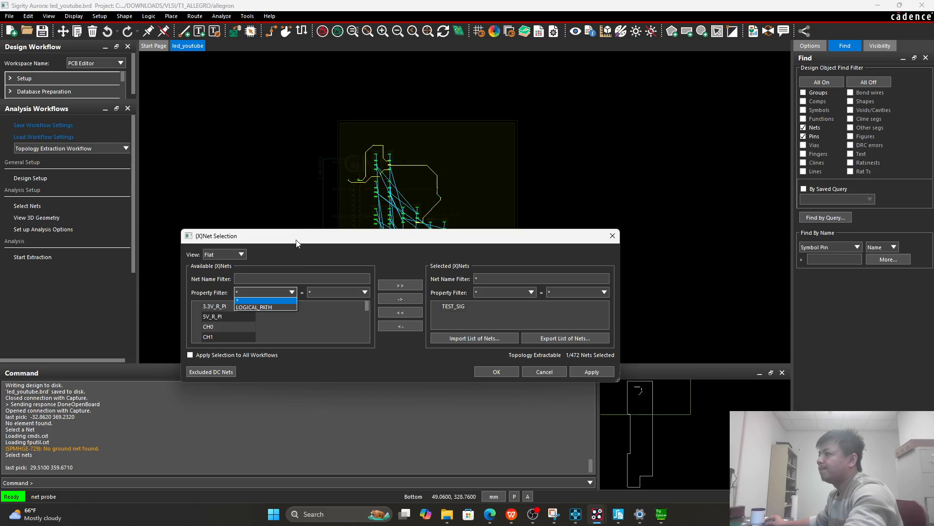
left_click(274, 165)
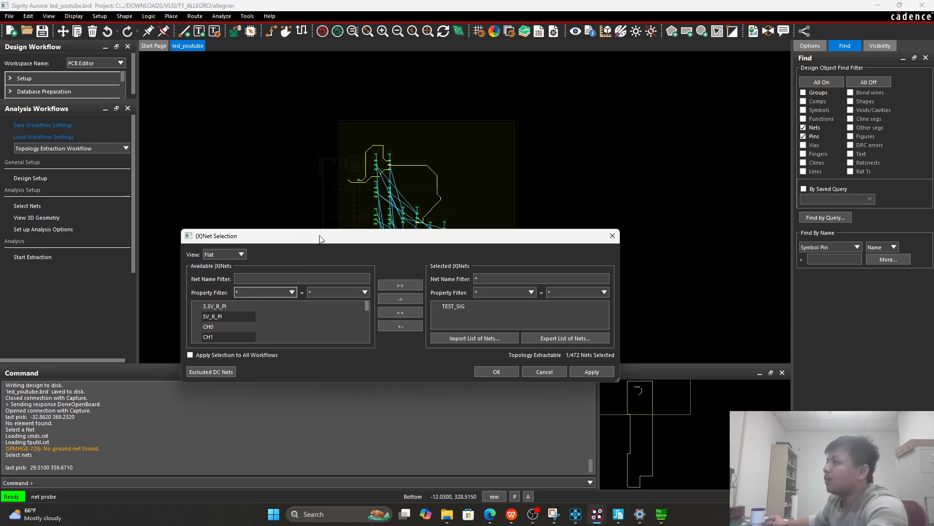
Step: Enlarge the net selection dialog and remove TEST_SIG from the selected nets
left_click_drag(320, 239, 225, 124)
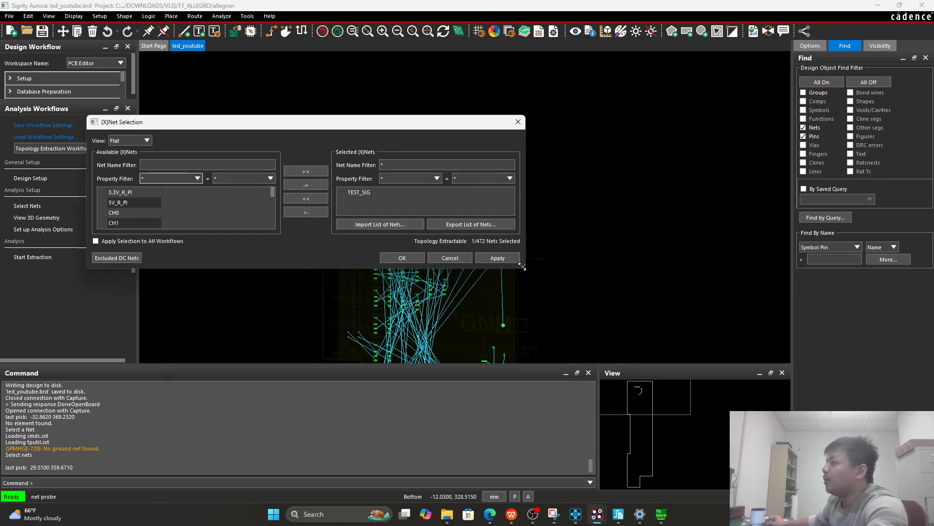
left_click_drag(522, 267, 601, 377)
left_click(396, 192)
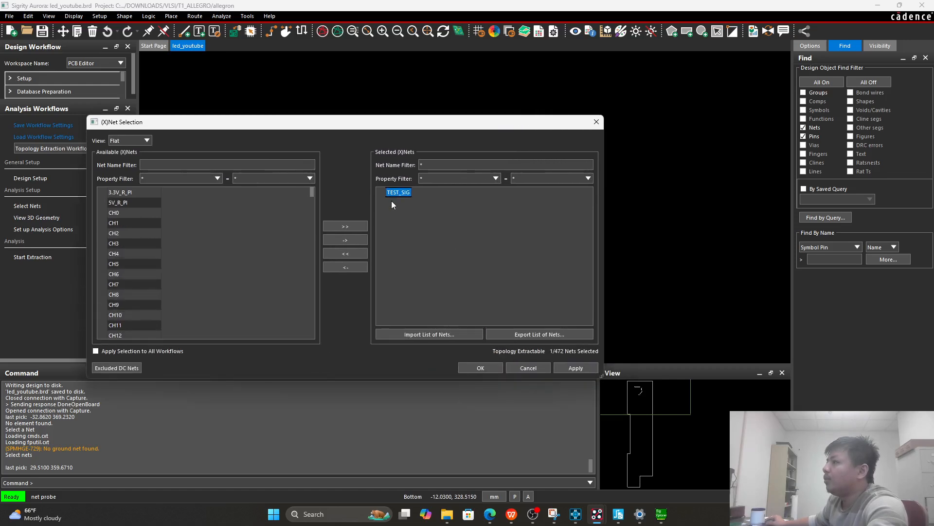
left_click(350, 271)
left_click_drag(333, 128, 464, 9)
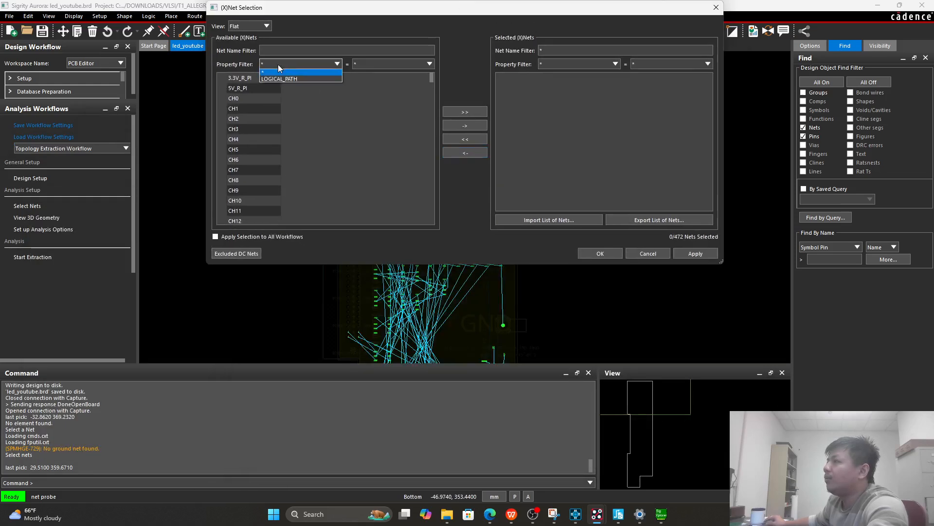
Step: Filter the available nets by TEST*, add TEST_SIG to the selected nets and accept the selection
left_click(279, 51)
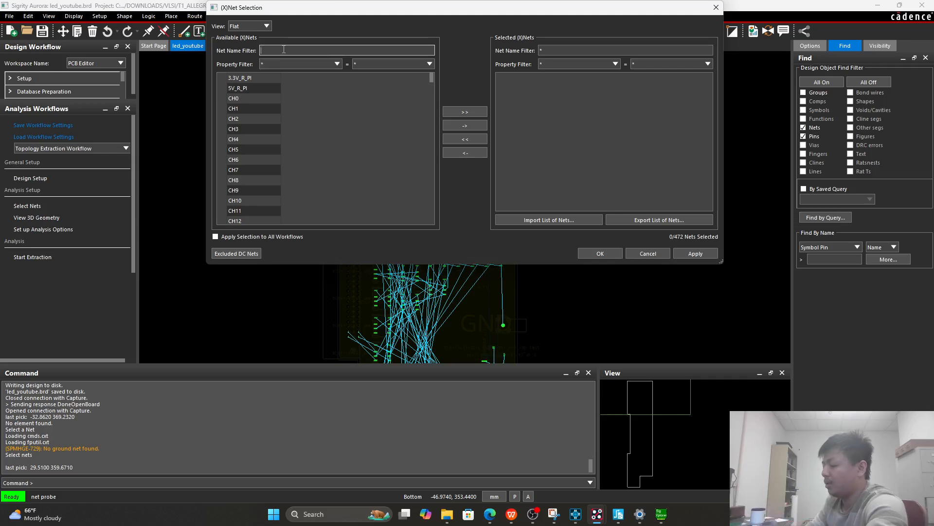
type("tes")
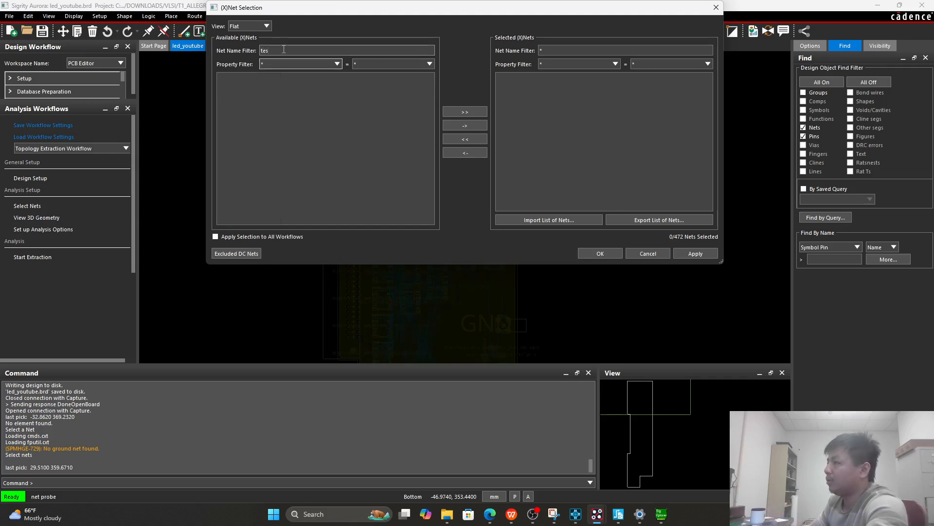
double_click(284, 50)
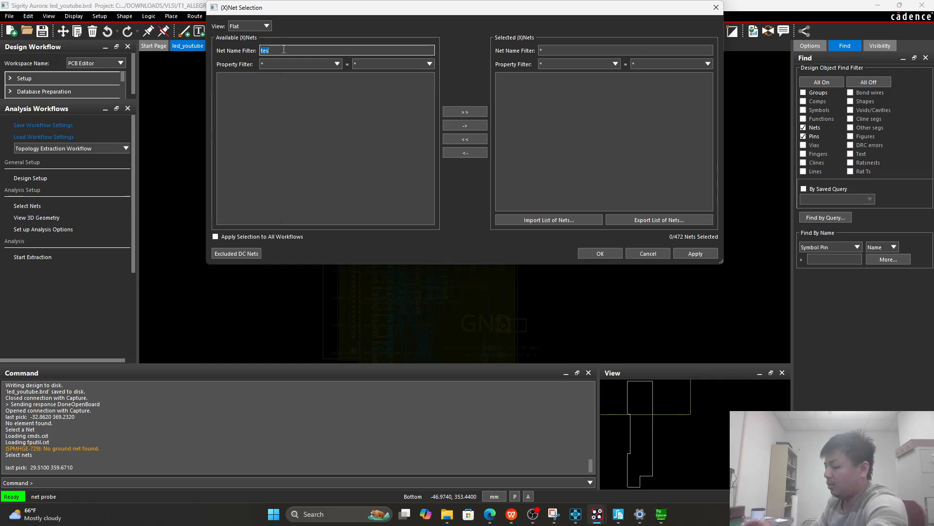
type("TE")
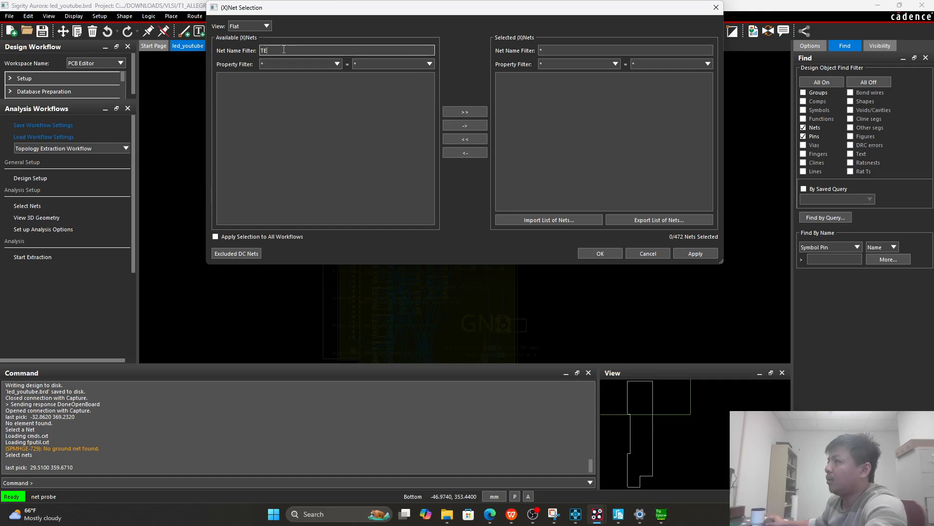
type("ST*")
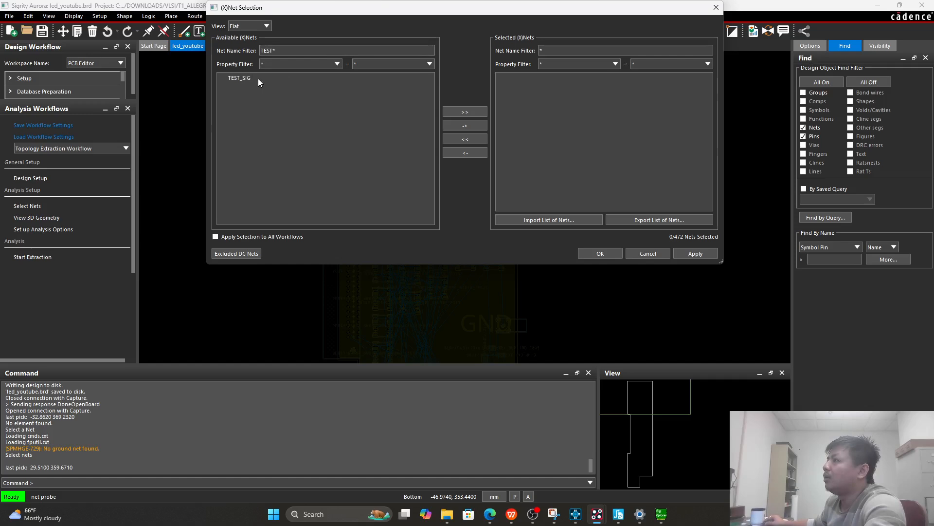
left_click(474, 125)
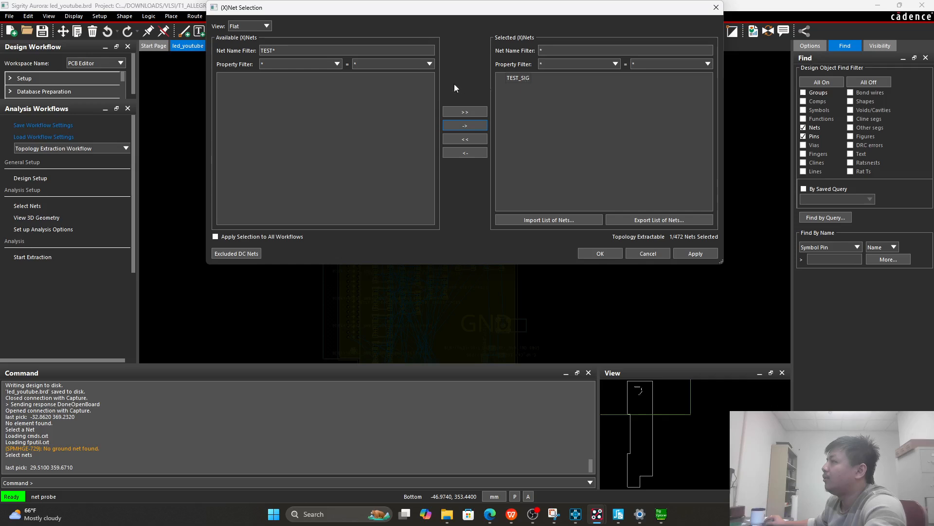
left_click(599, 254)
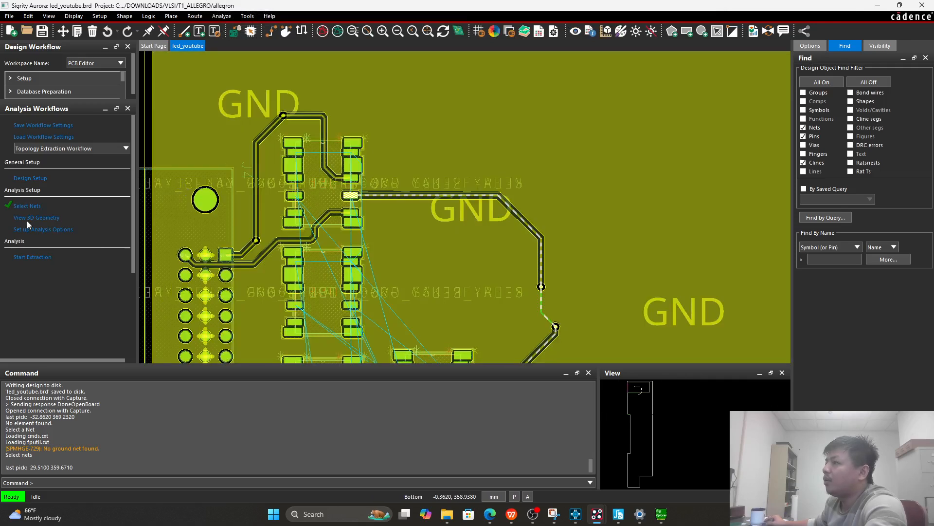
Step: Examine the test_sig net's 3D geometry, including its traces and vias, from several angles and close the 3D view
left_click(29, 218)
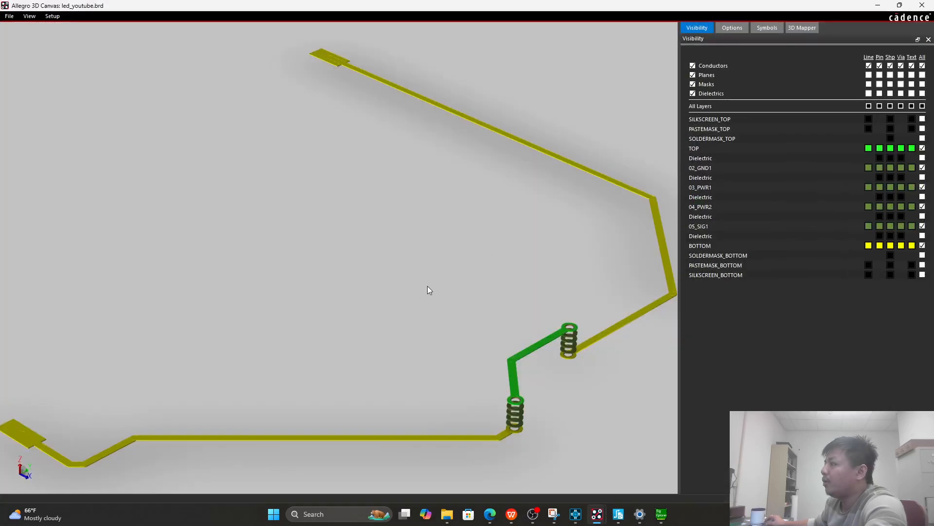
scroll(428, 285, "down", 2)
mouse_move(423, 280)
middle_mouse_down()
mouse_move(430, 294)
mouse_move(419, 293)
mouse_move(415, 256)
mouse_move(428, 289)
middle_mouse_up()
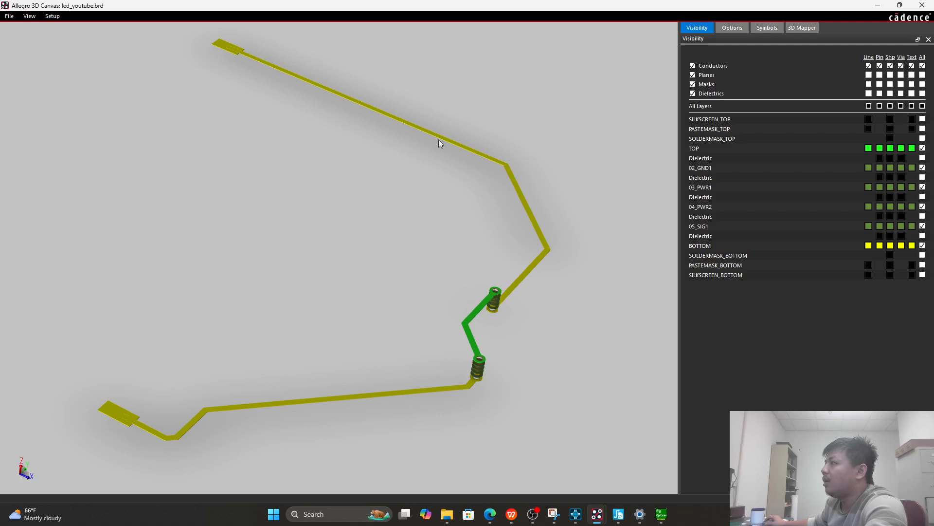
scroll(513, 299, "up", 3)
middle_click_drag(503, 292, 499, 279)
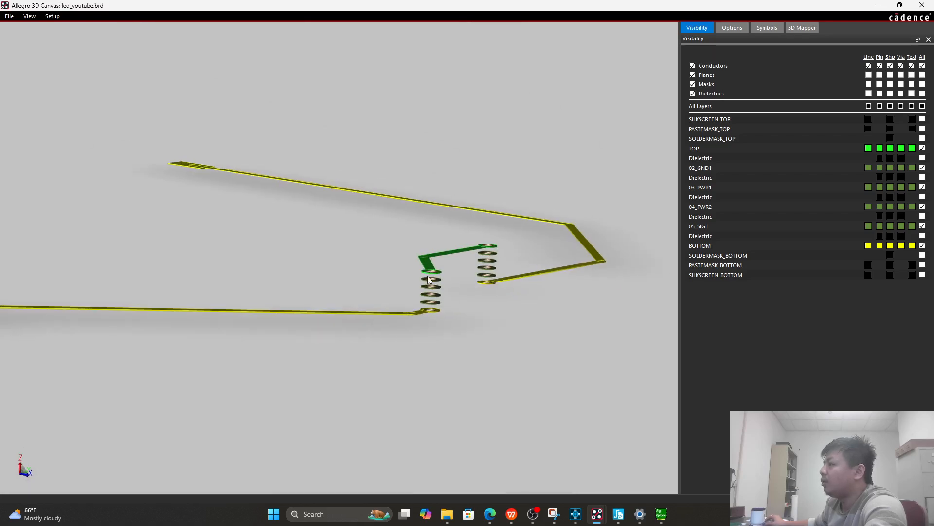
middle_click_drag(428, 276, 431, 280)
middle_click_drag(393, 291, 530, 338)
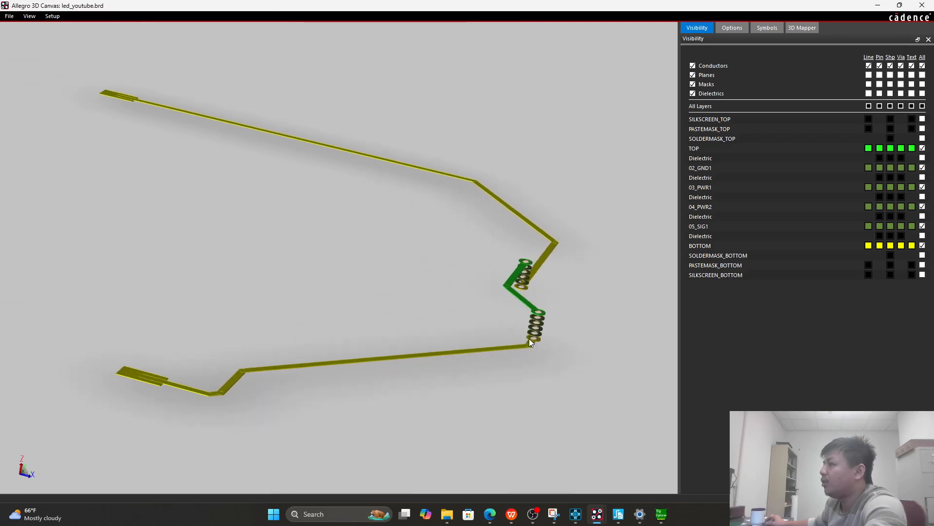
middle_click_drag(489, 313, 459, 291, "shift")
scroll(487, 310, "down", 2)
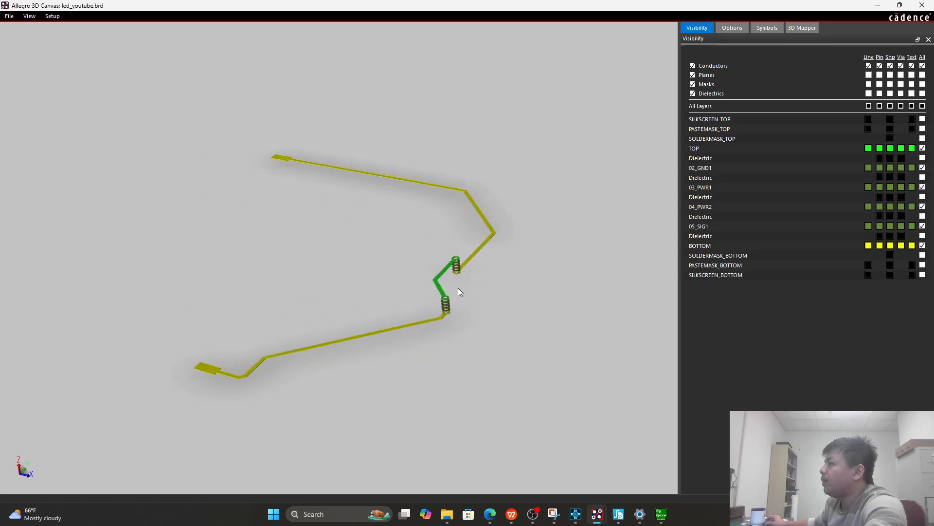
left_click(922, 6)
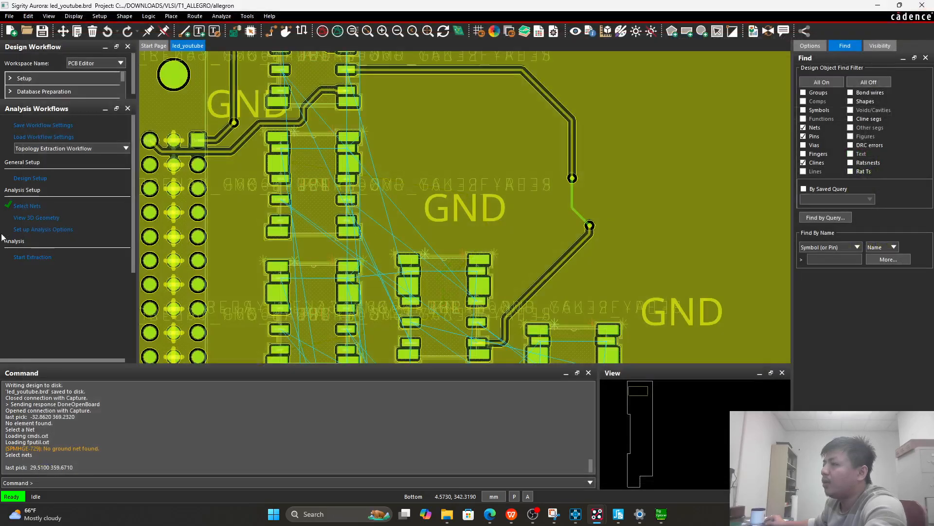
Step: Extract the test_sig topology and maximize Topology Workbench to inspect the trace and via chain between U56.3 and U59.4
left_click(49, 260)
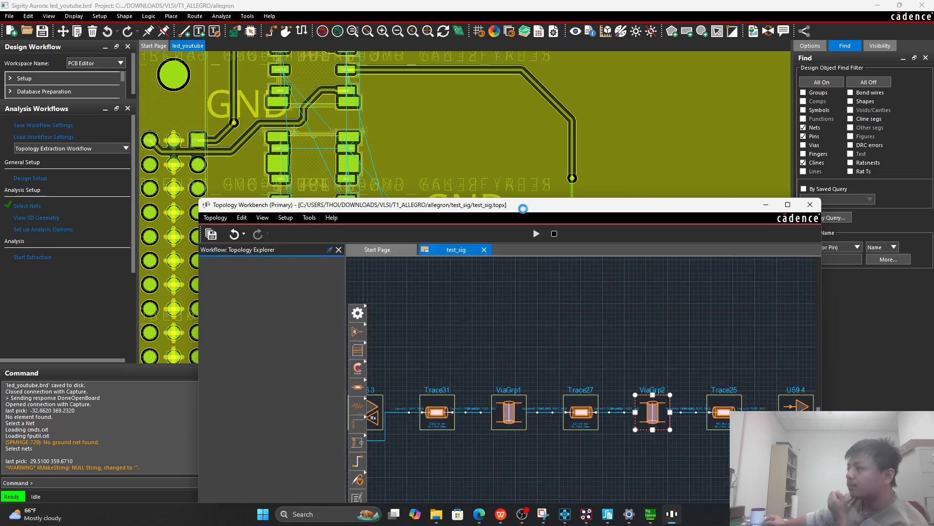
left_click_drag(555, 208, 461, 0)
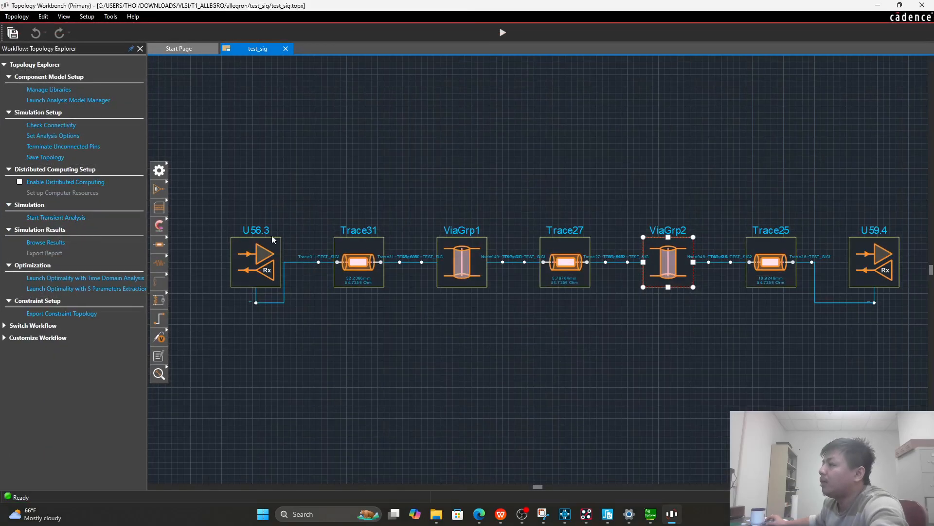
left_click_drag(388, 8, 408, 209)
double_click(408, 206)
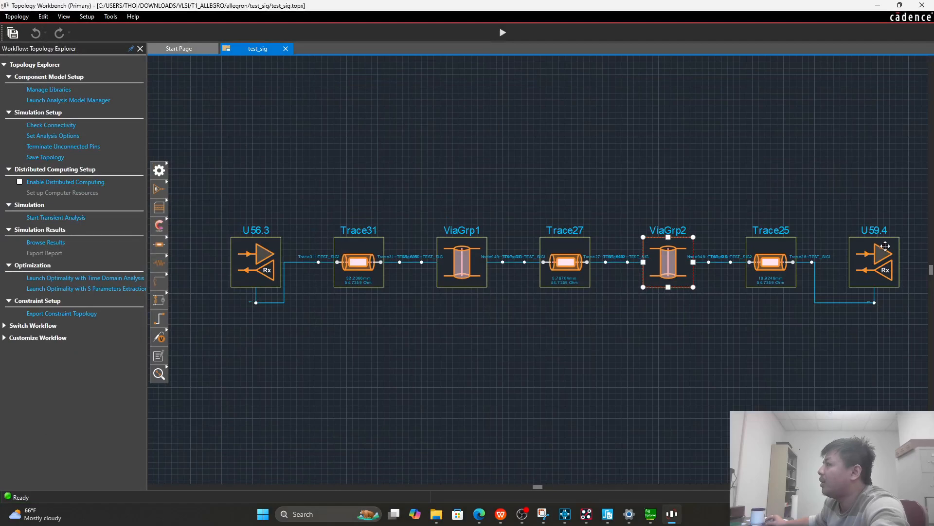
scroll(268, 263, "up", 3)
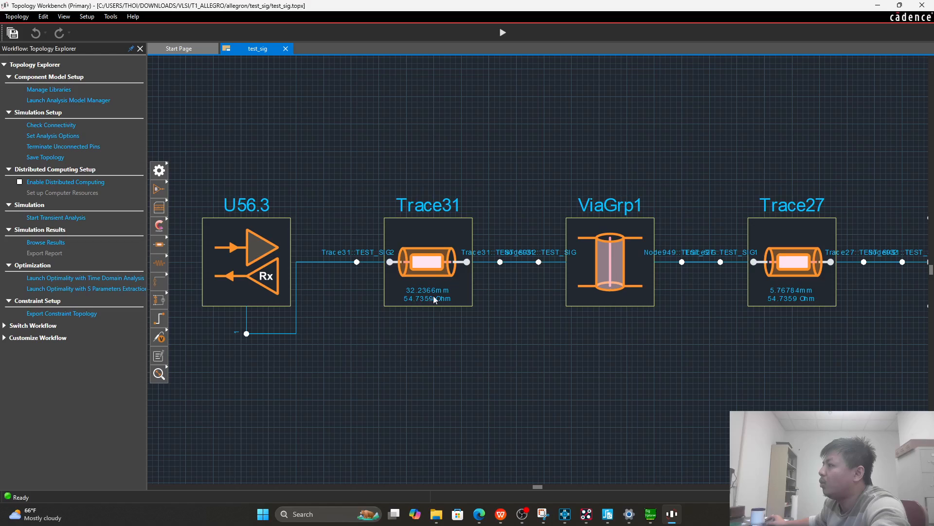
scroll(627, 260, "down", 4)
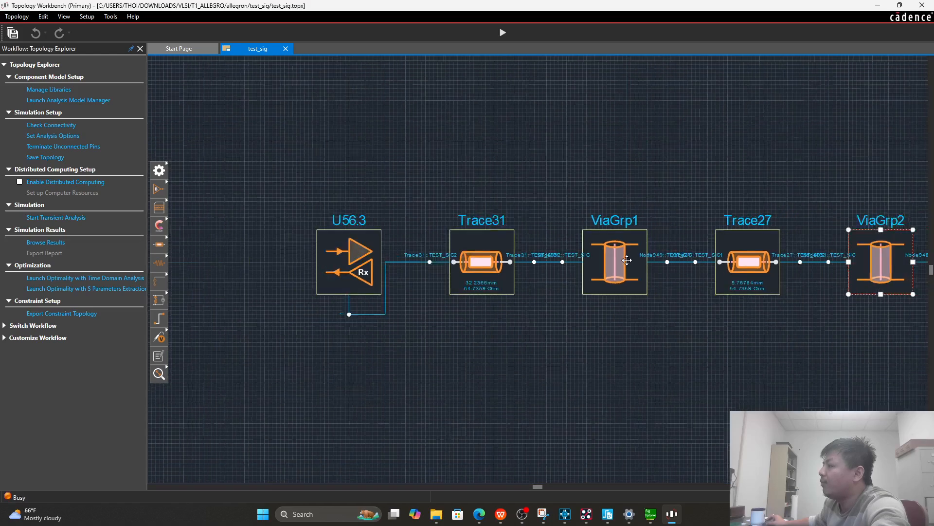
Step: Examine the lengths and impedances of Trace31, Trace27 and Trace25 in the extracted test_sig topology
scroll(529, 304, "up", 1)
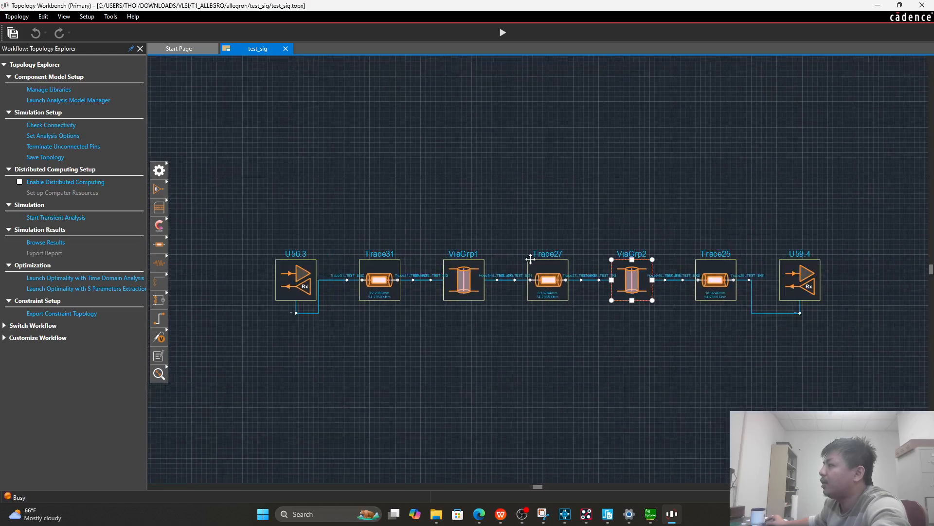
scroll(545, 294, "up", 2)
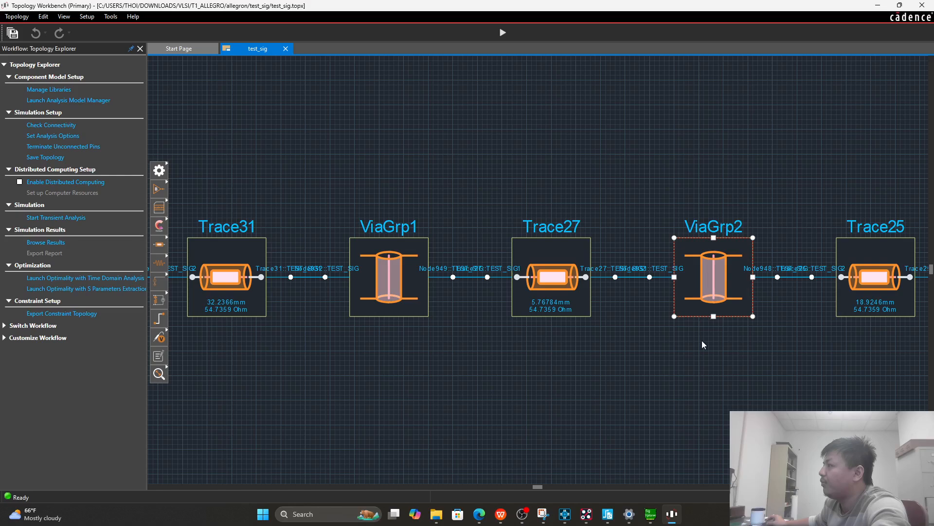
scroll(717, 338, "down", 1)
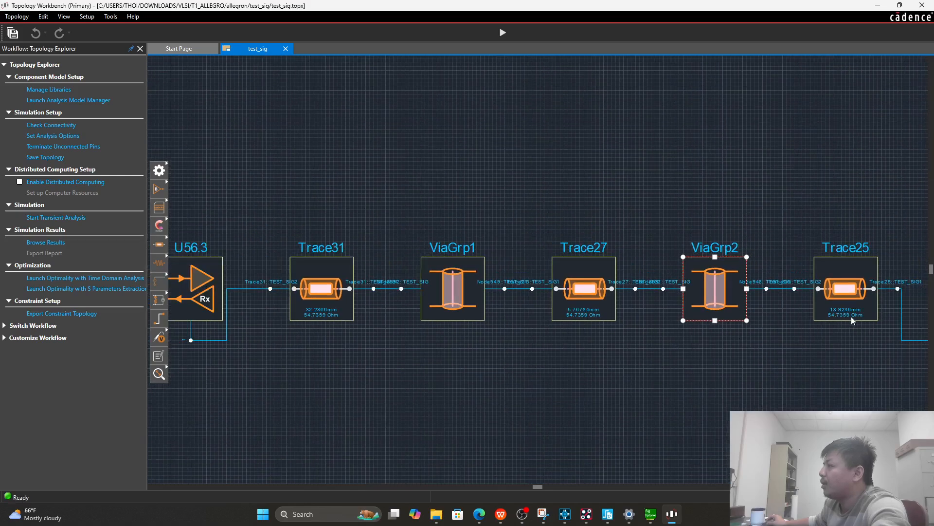
scroll(852, 316, "down", 5)
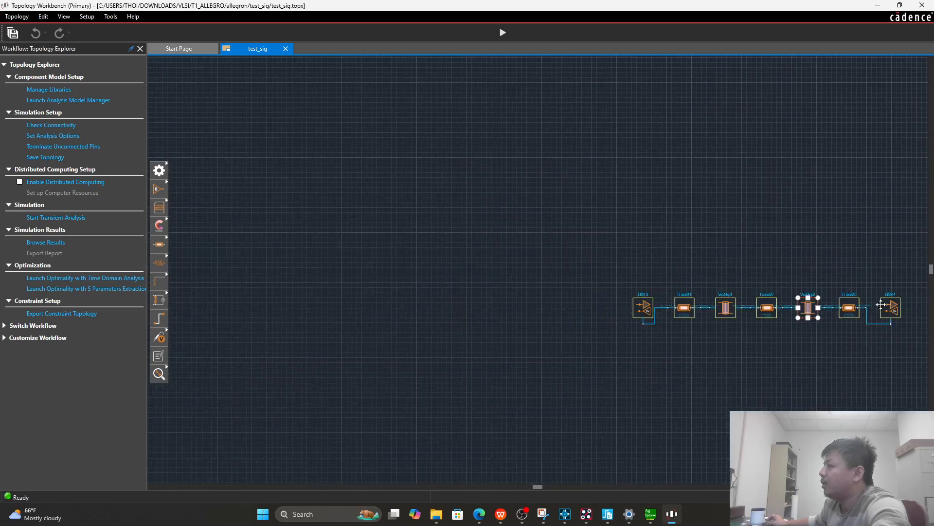
scroll(881, 304, "up", 6)
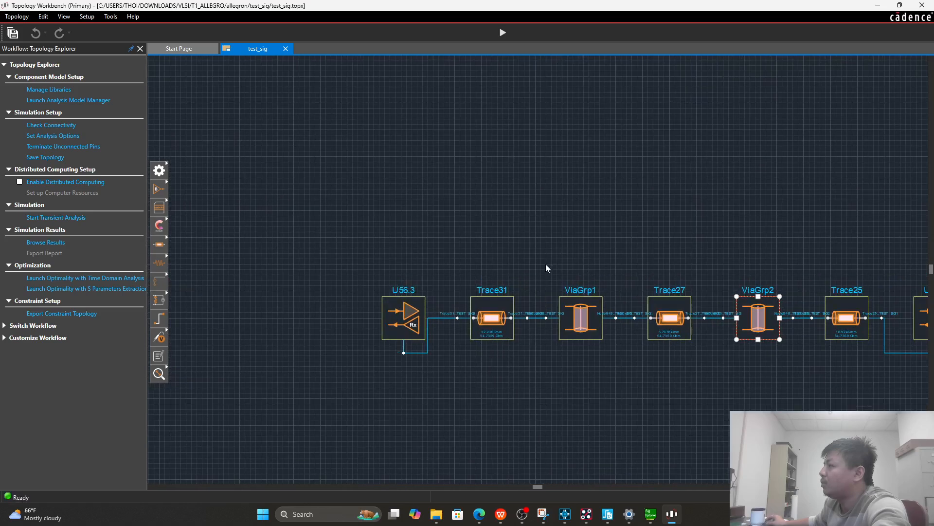
scroll(514, 340, "up", 2)
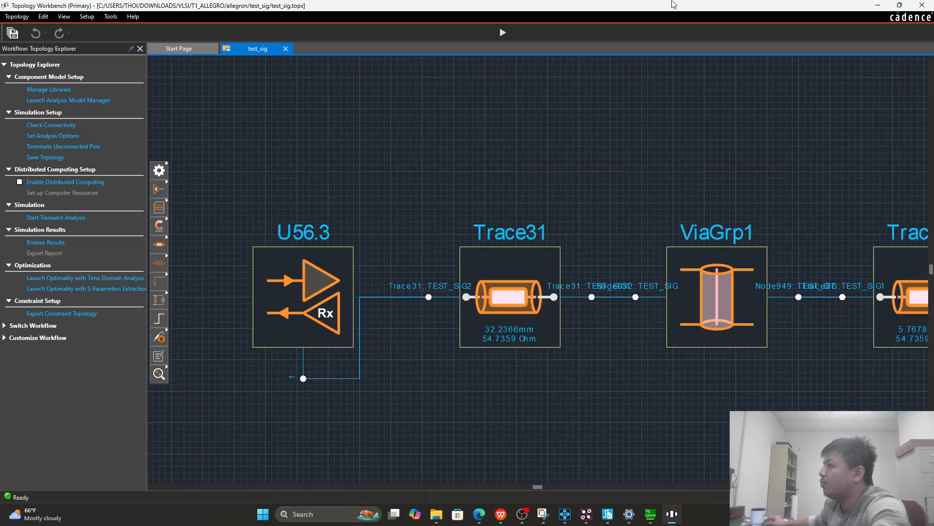
Step: Restore Topology Workbench to a floating window and switch to the led_youtube board in Sigrity Aurora, around the test_sig route near U56
left_click_drag(639, 6, 566, 54)
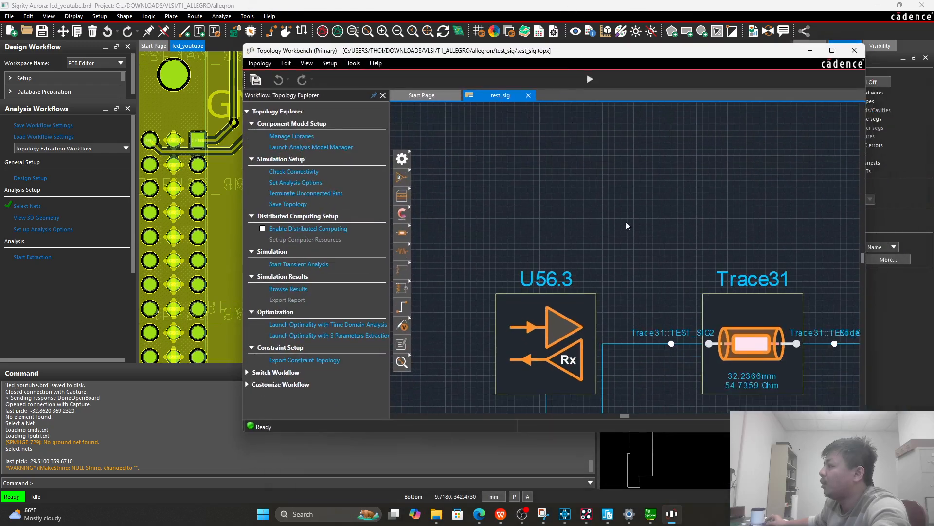
scroll(626, 225, "down", 4)
scroll(718, 266, "up", 2)
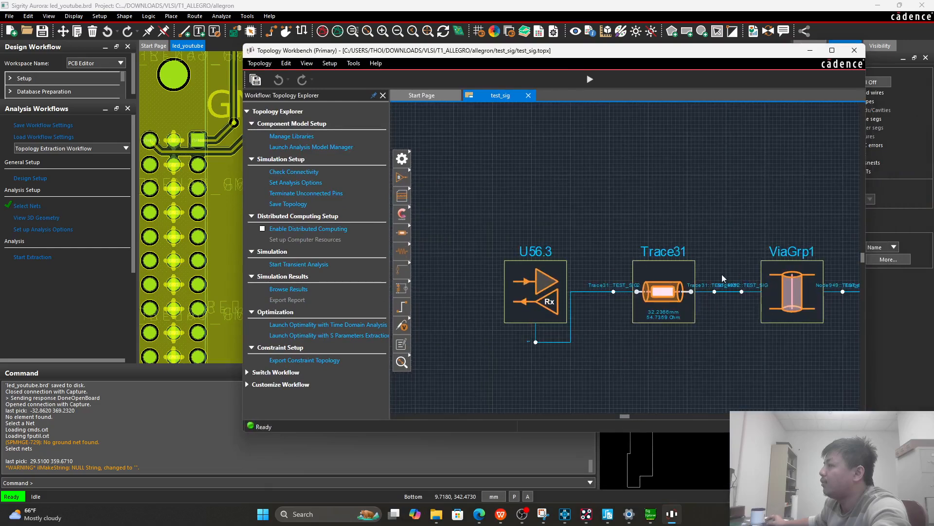
left_click(559, 42)
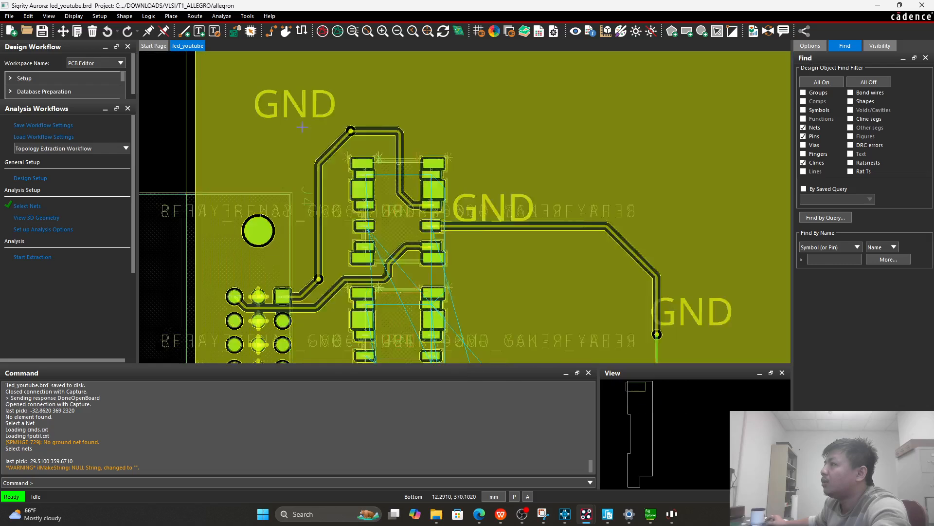
scroll(302, 127, "up", 2)
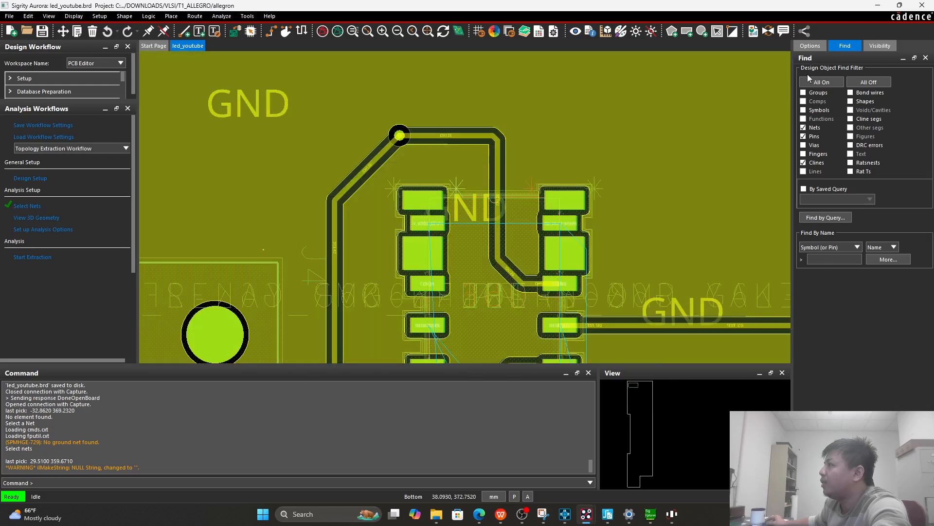
Step: Limit the find filter to symbols and identify the relay symbol U56 on the board
left_click(868, 82)
left_click(816, 111)
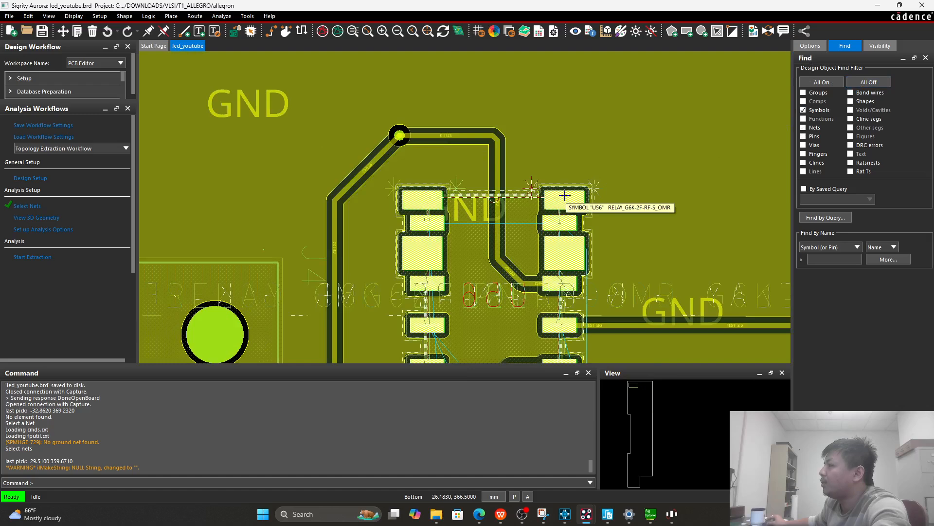
scroll(577, 188, "down", 3)
scroll(464, 201, "up", 2)
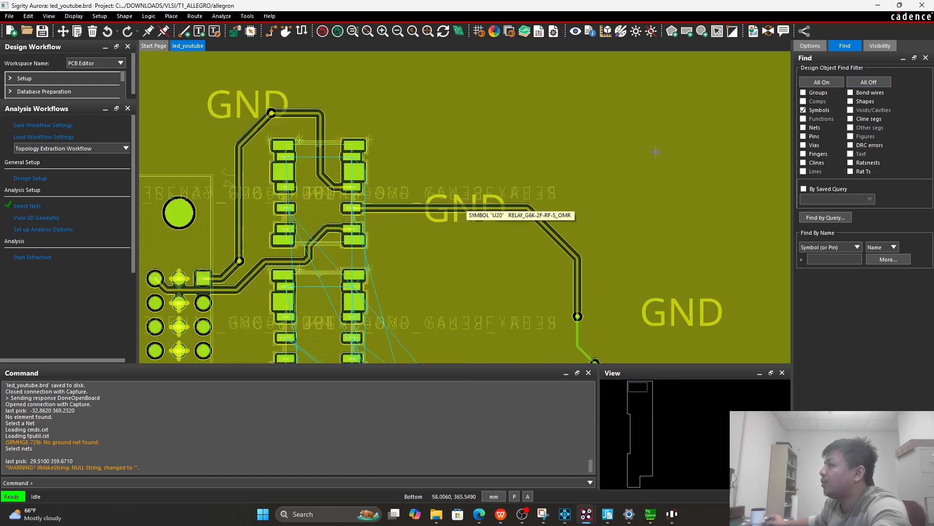
Step: Limit the find filter to clines and show the element details of the bottom-layer test_sig trace leaving U56
left_click(856, 82)
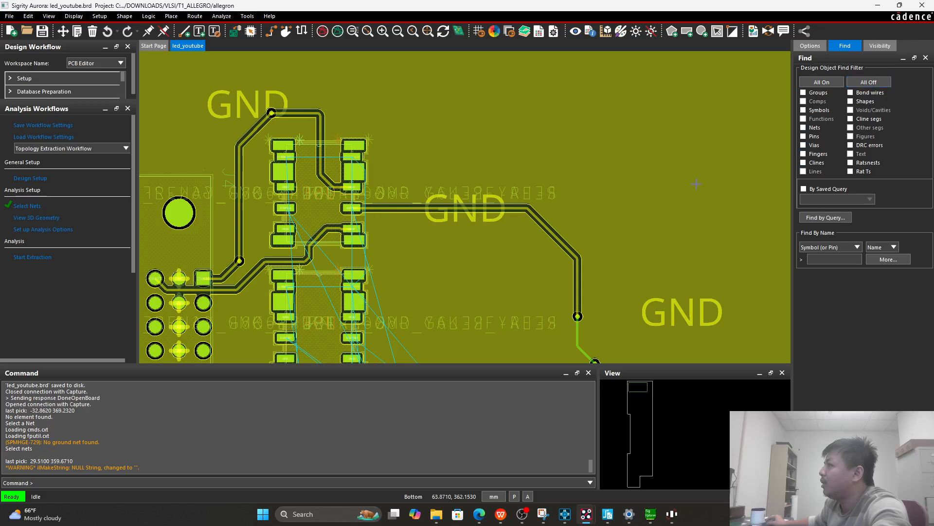
left_click(803, 163)
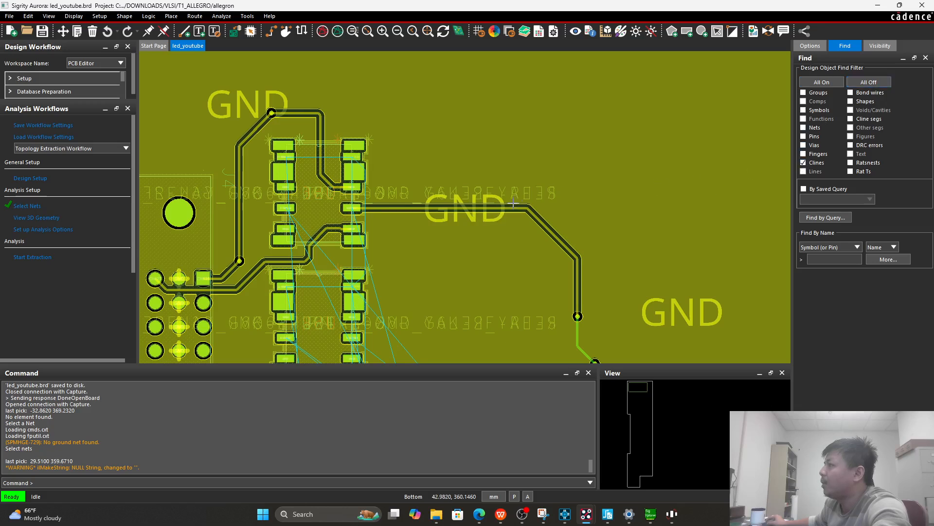
right_click(482, 209)
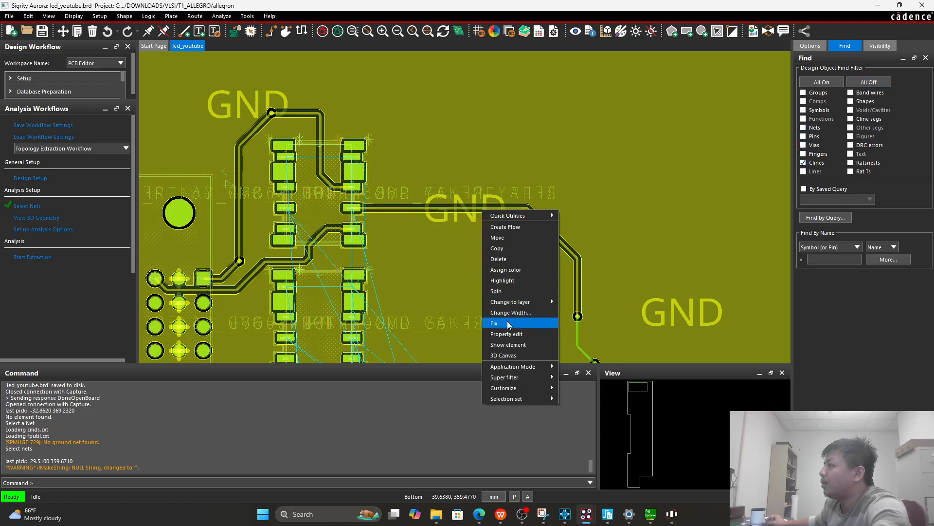
left_click(498, 344)
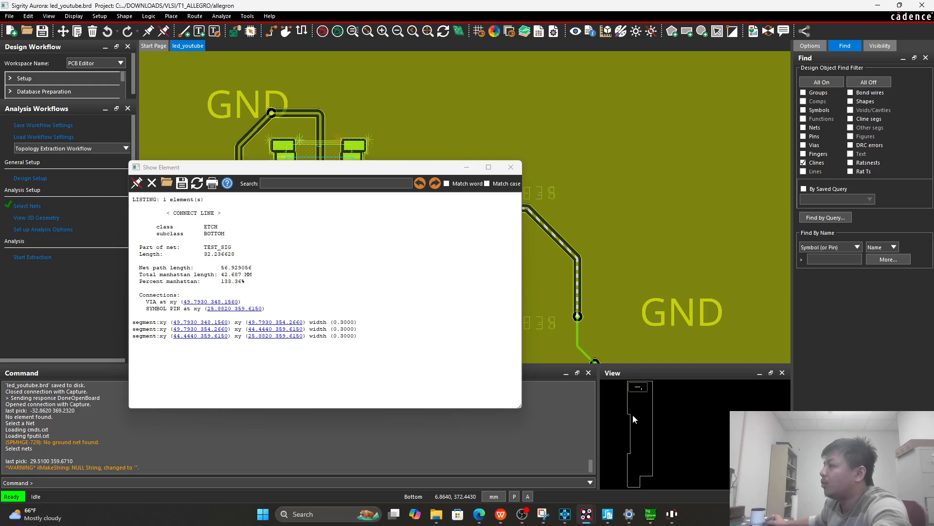
Step: Switch to Topology Workbench and compare Trace31 with the reported board trace, then examine ViaGrp1 and Trace27
left_click(674, 515)
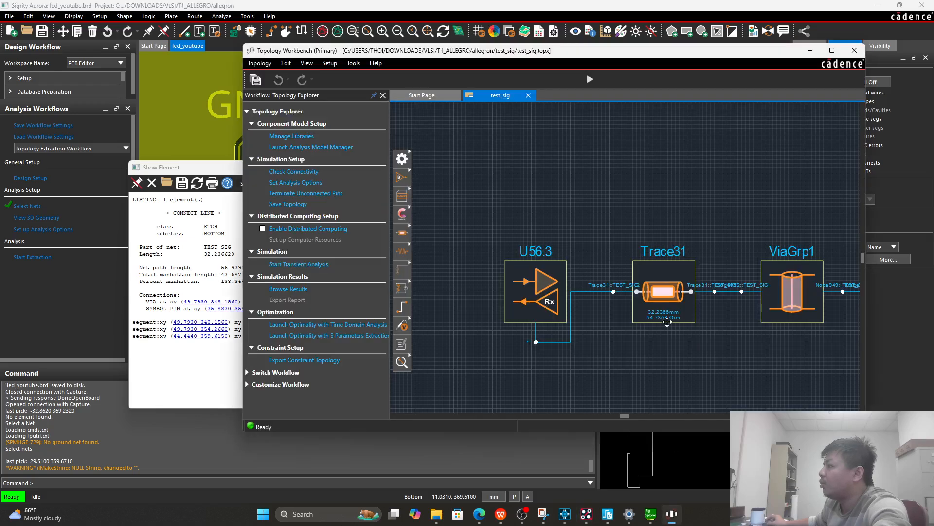
scroll(679, 320, "down", 3)
scroll(834, 285, "up", 1)
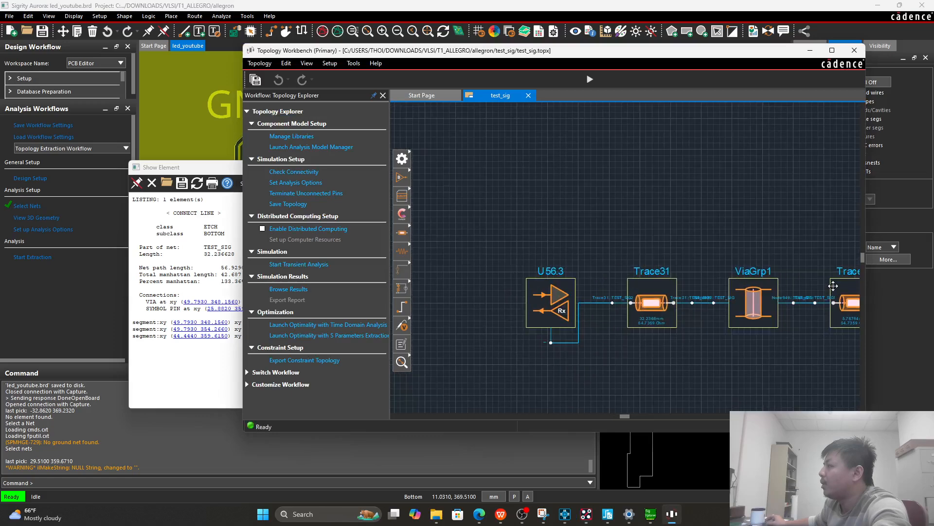
scroll(834, 286, "up", 2)
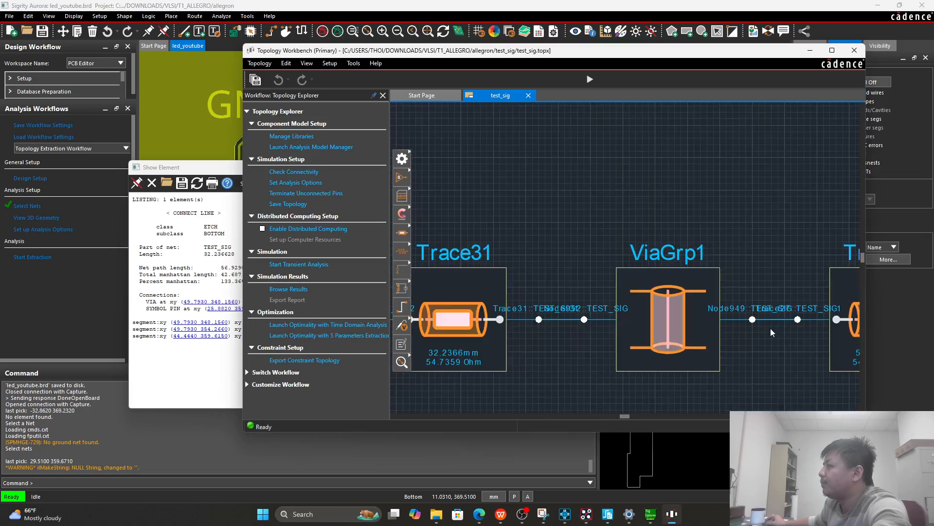
scroll(771, 333, "down", 3)
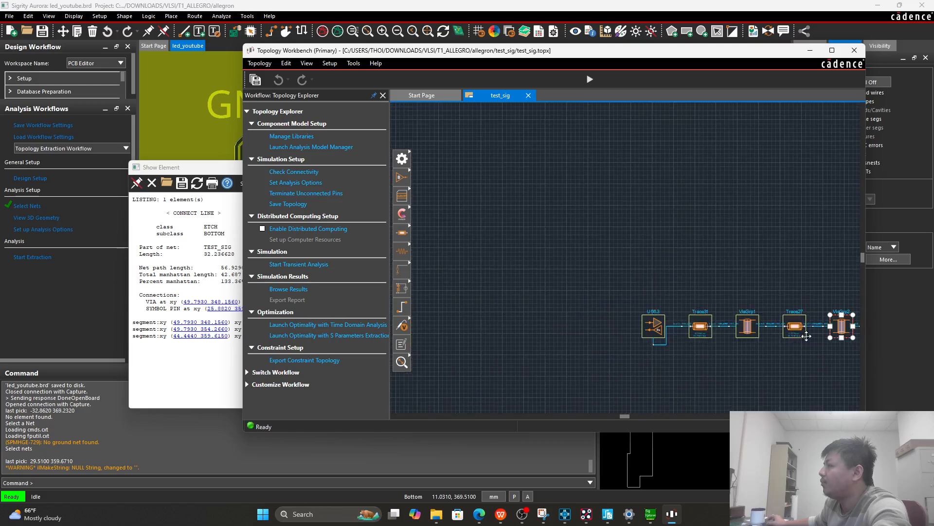
scroll(805, 331, "up", 2)
scroll(805, 332, "up", 2)
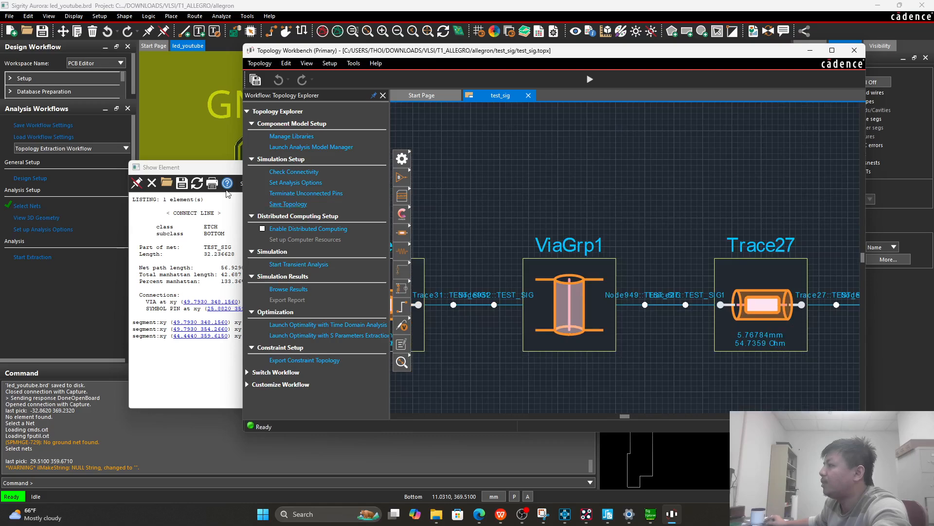
Step: Close the first element report, show the details of the short top-layer test_sig trace between the two vias, and close that report
left_click(202, 166)
left_click(512, 168)
scroll(575, 195, "down", 3)
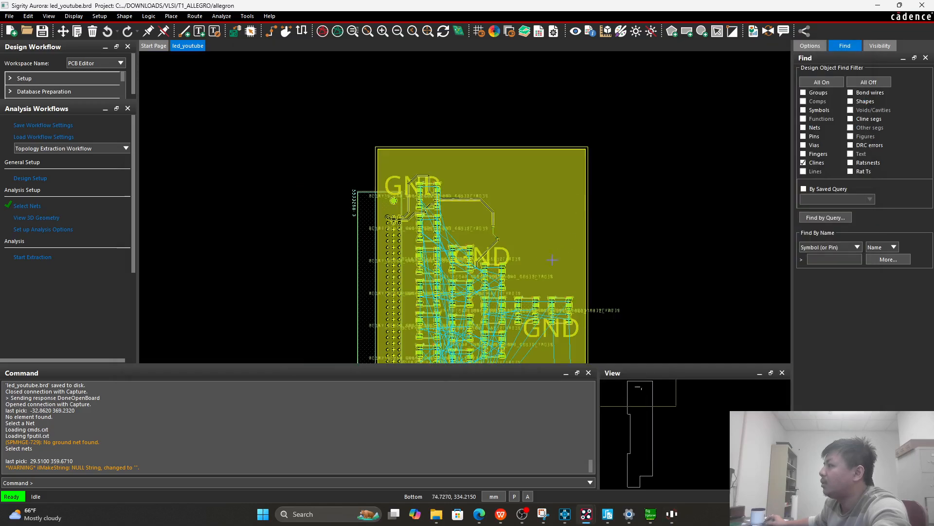
scroll(492, 237, "up", 3)
left_click(501, 231)
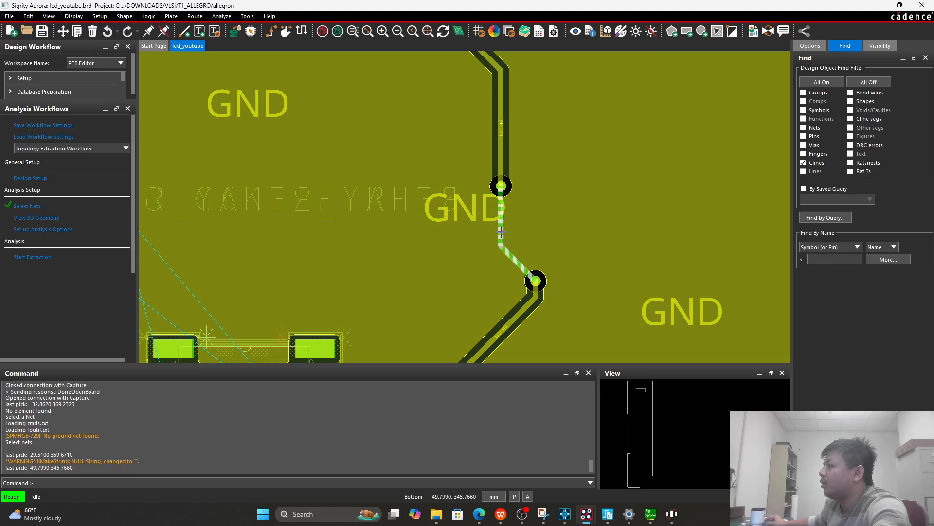
right_click(500, 231)
left_click(538, 357)
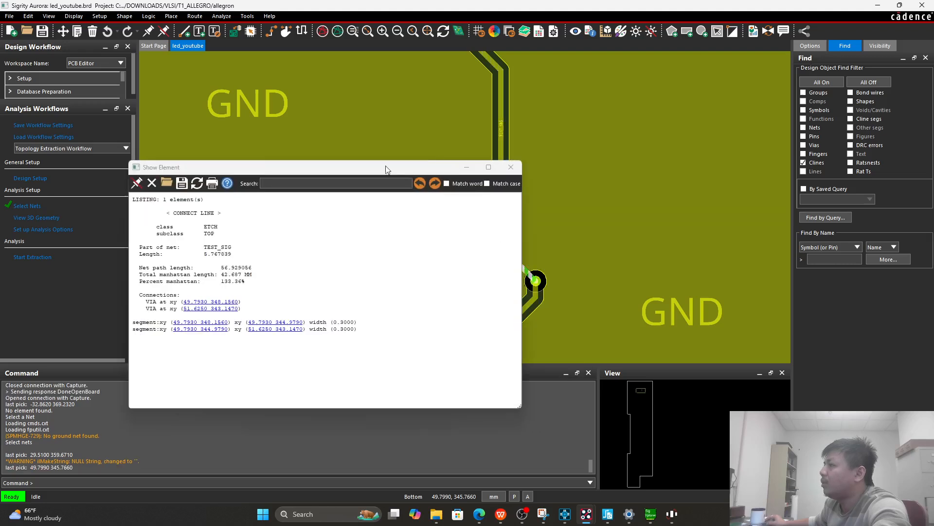
left_click(511, 167)
Step: Switch to Topology Workbench and review the complete test_sig chain from U56.3 through the traces and via groups to U59.4
scroll(579, 181, "down", 4)
scroll(472, 179, "up", 2)
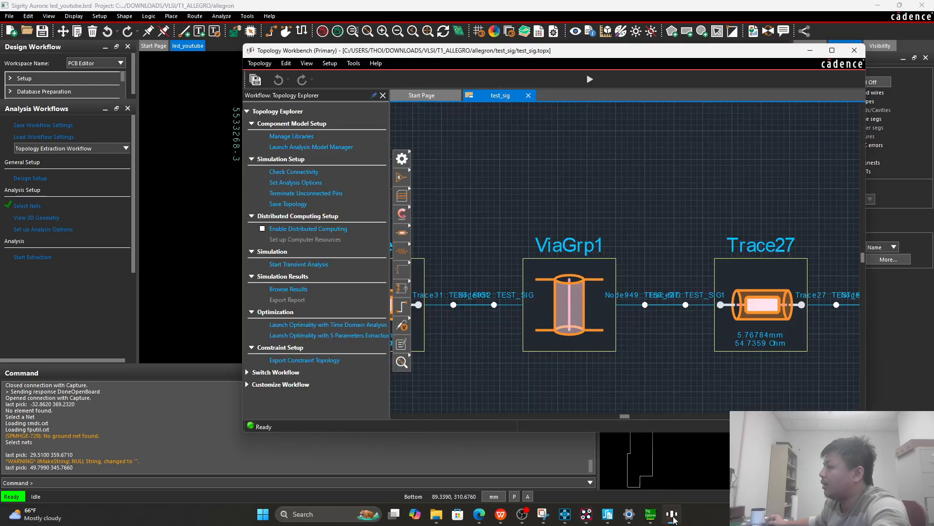
scroll(622, 217, "down", 1)
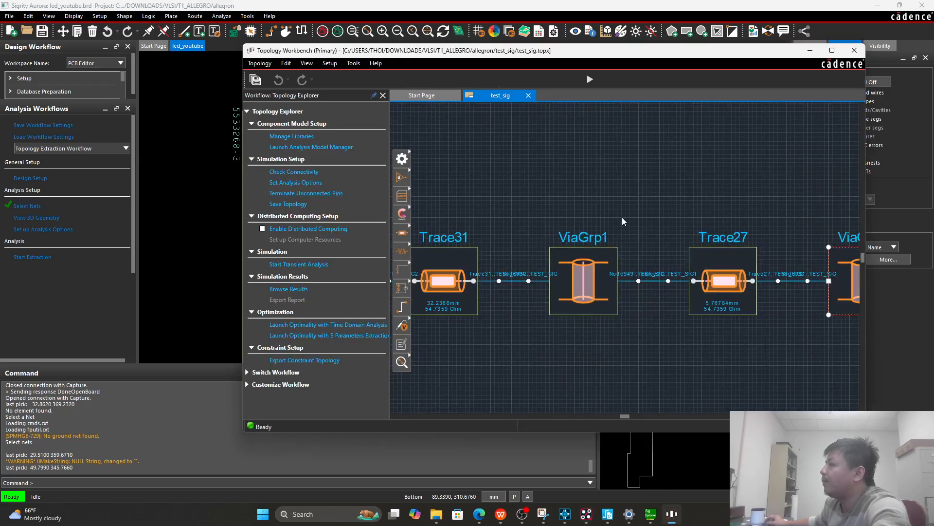
scroll(622, 217, "down", 5)
scroll(624, 205, "up", 1)
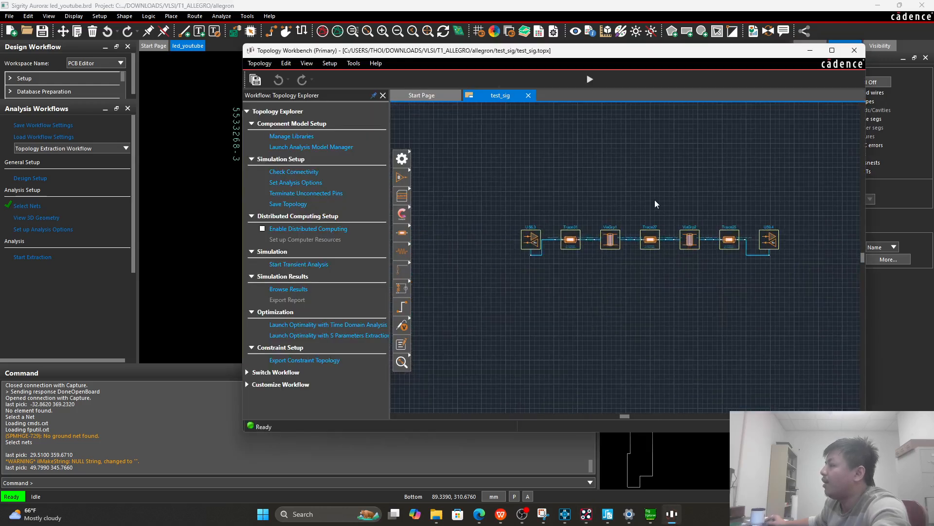
scroll(572, 196, "up", 1)
scroll(624, 200, "down", 2)
scroll(735, 187, "up", 2)
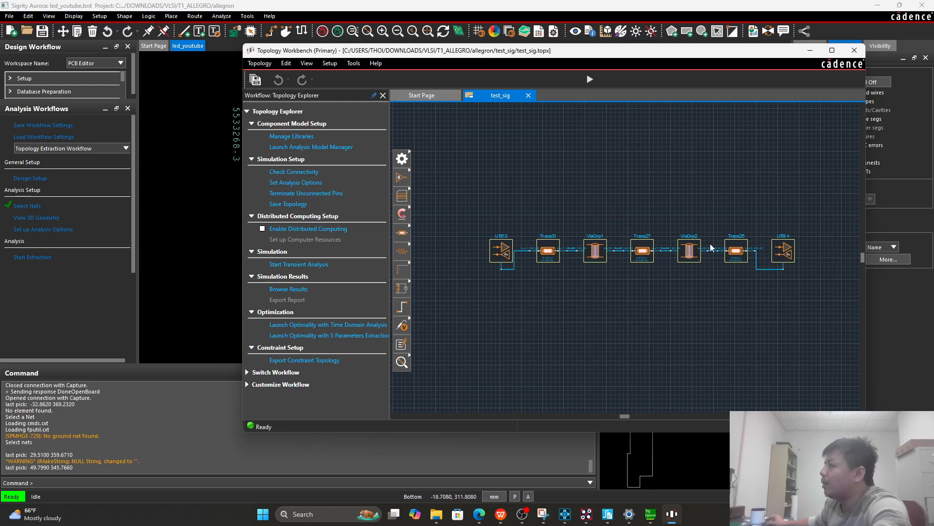
scroll(712, 243, "up", 1)
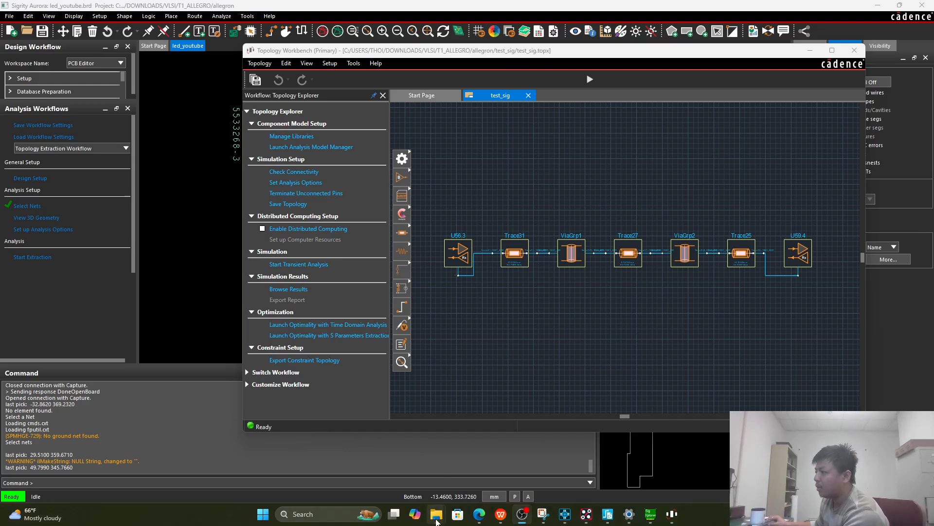
Step: Switch to File Explorer and look through the T1_ALLEGRO project folder
mouse_move(437, 521)
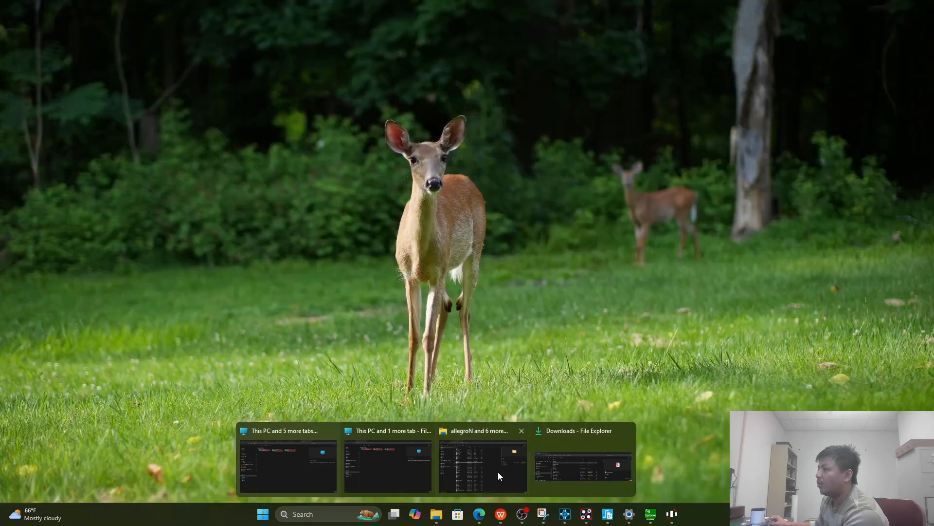
left_click(498, 473)
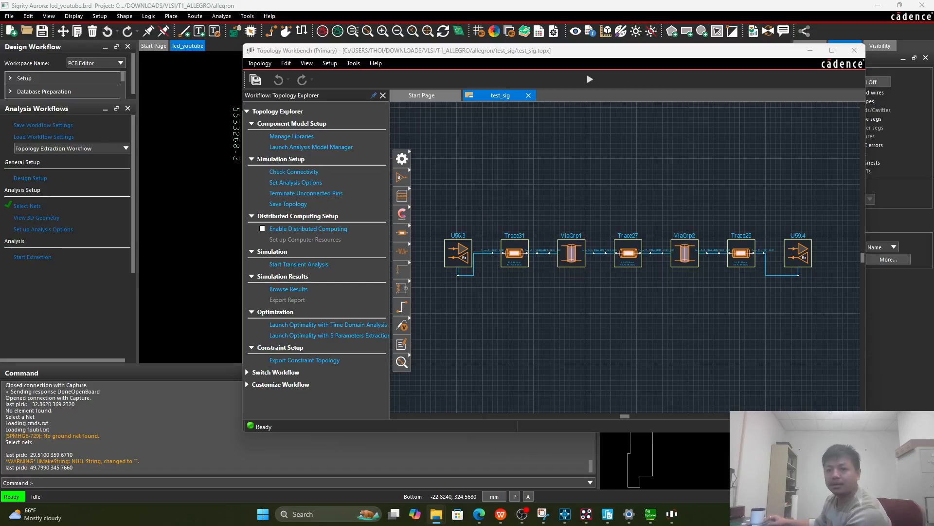
left_click_drag(558, 525, 560, 1)
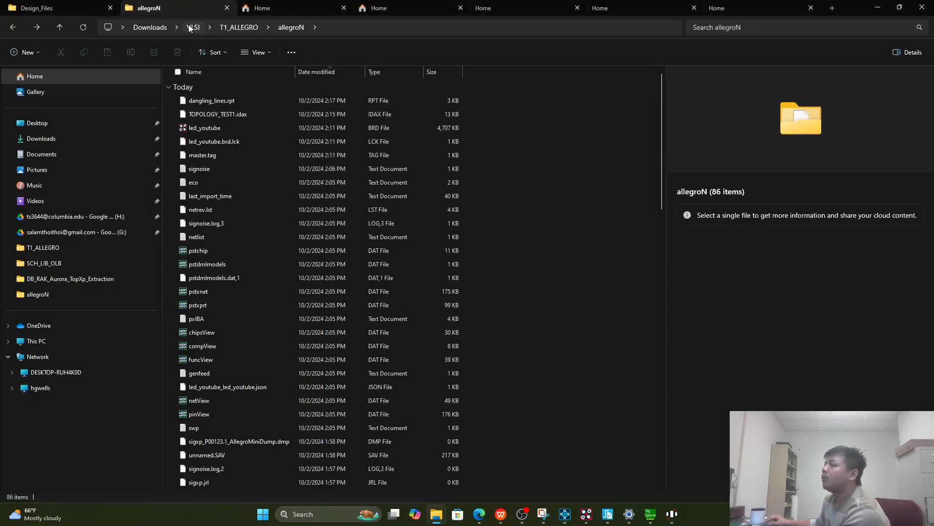
left_click(234, 27)
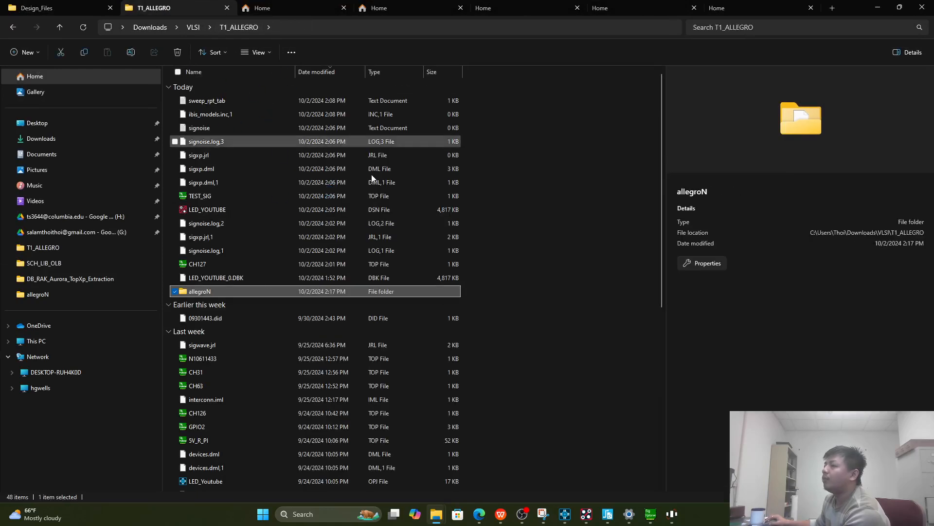
scroll(265, 308, "down", 6)
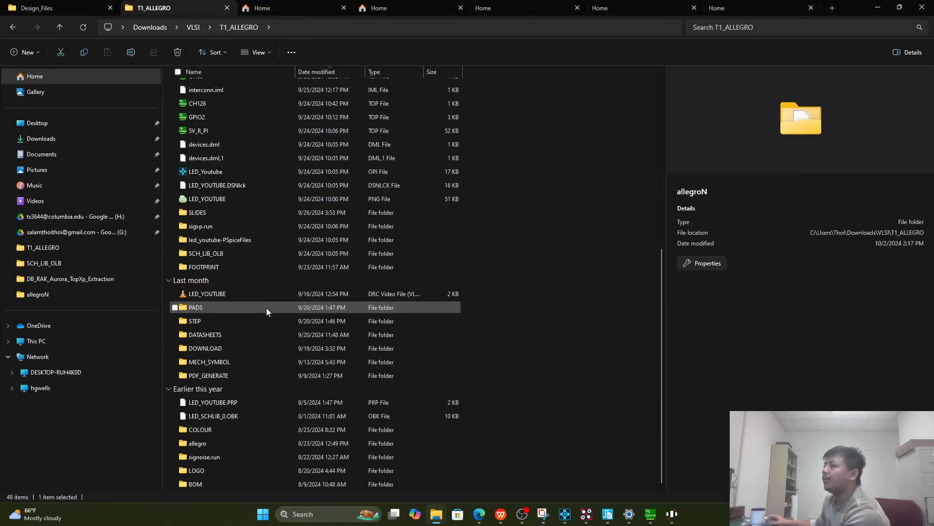
scroll(267, 307, "up", 2)
scroll(266, 308, "up", 4)
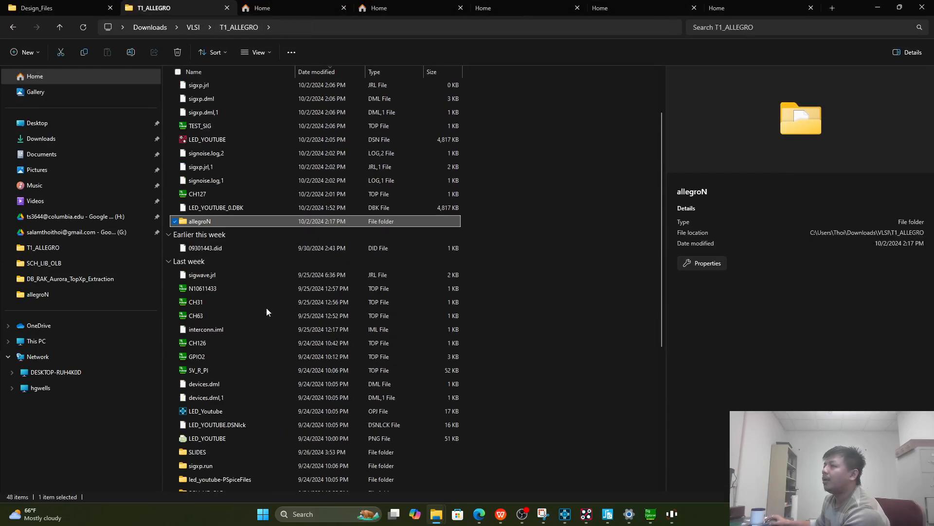
Step: Open the test_sig folder inside allegroN, locate the extracted test_sig.topx file, and return to the topology
double_click(231, 224)
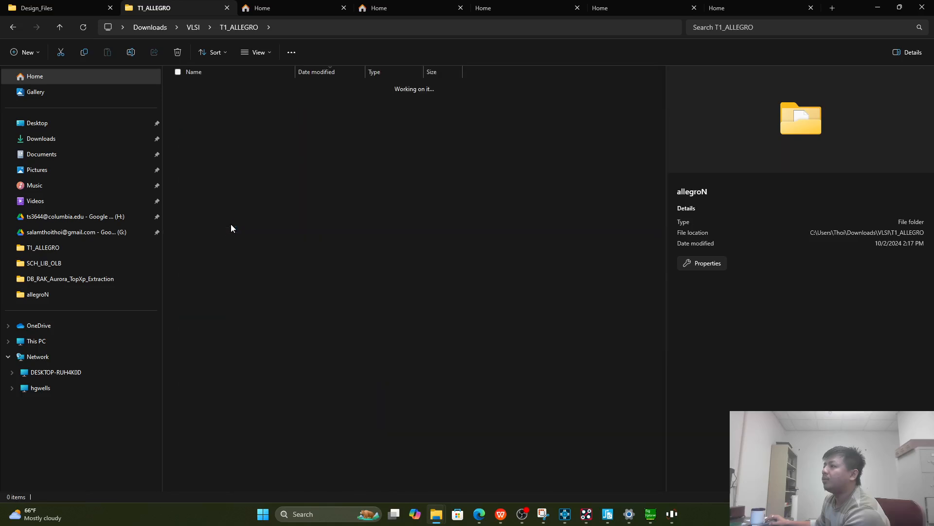
scroll(307, 306, "down", 5)
scroll(302, 307, "down", 6)
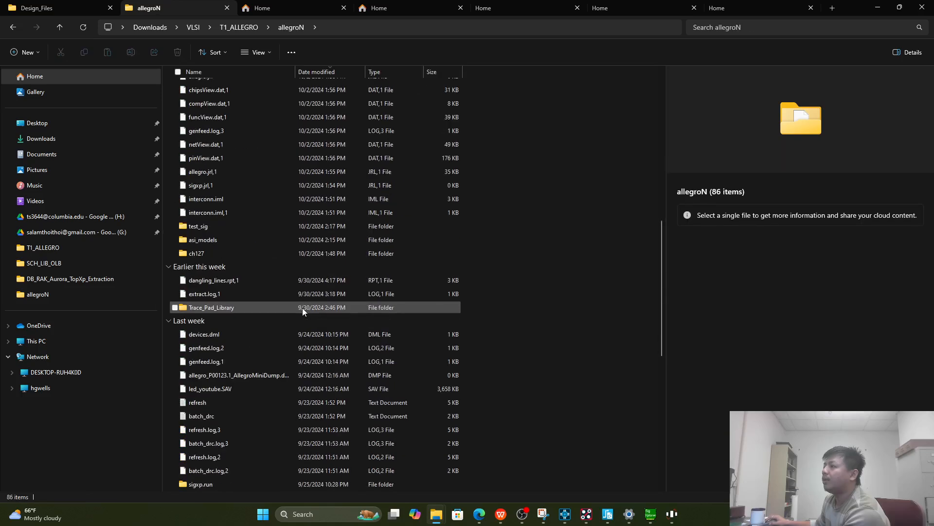
left_click_drag(848, 3, 802, 253)
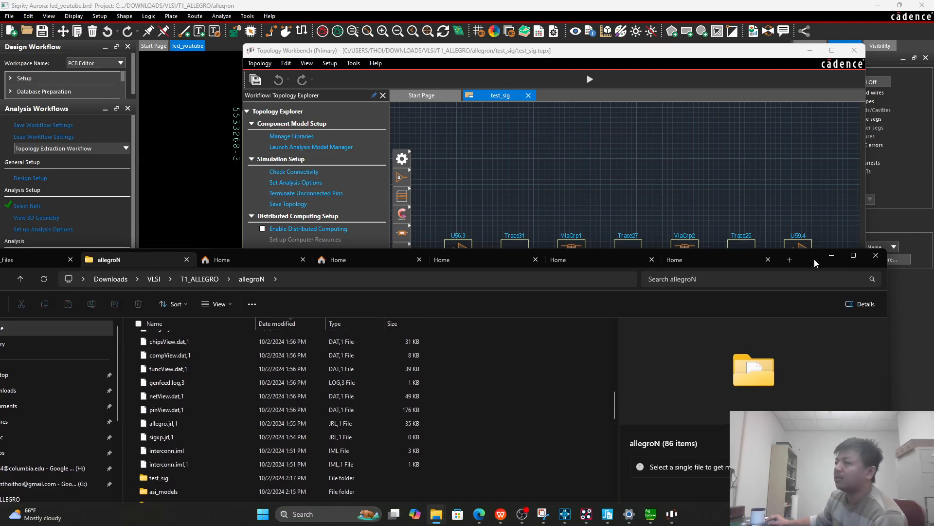
left_click_drag(814, 259, 794, 2)
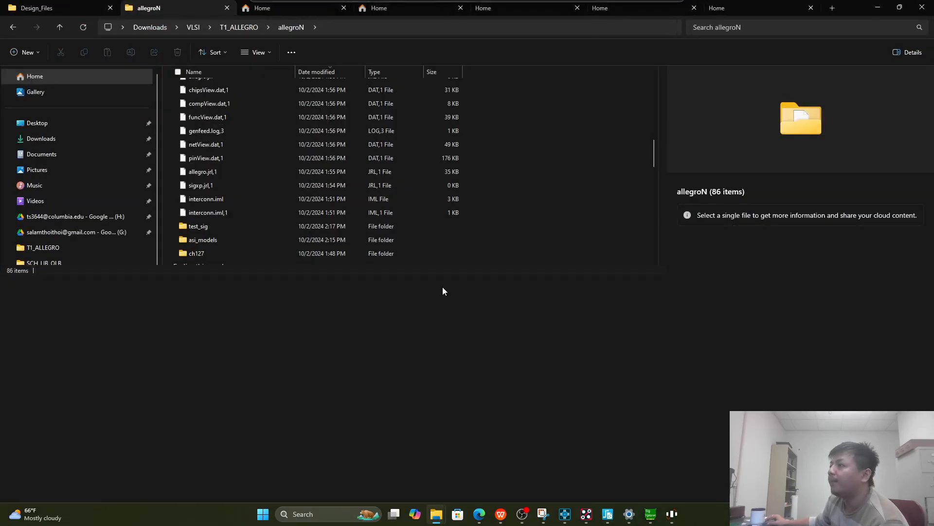
double_click(191, 227)
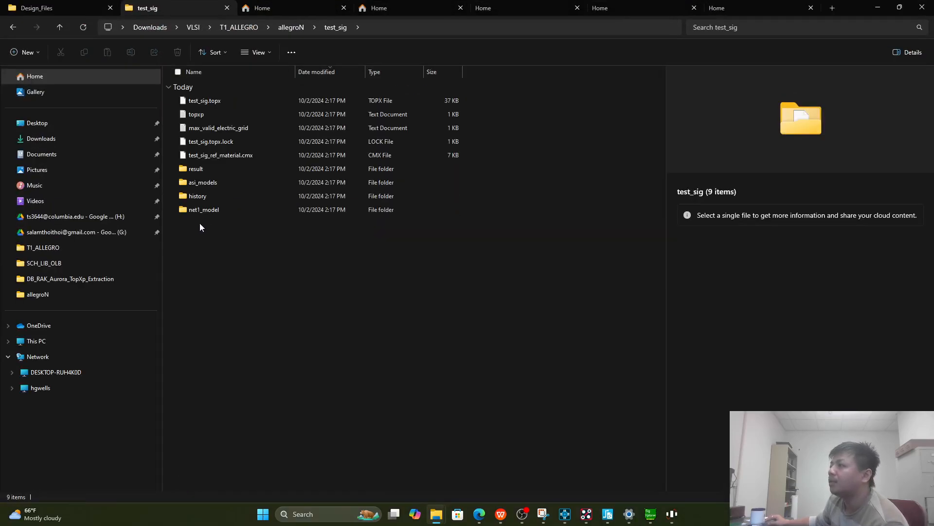
left_click(214, 101)
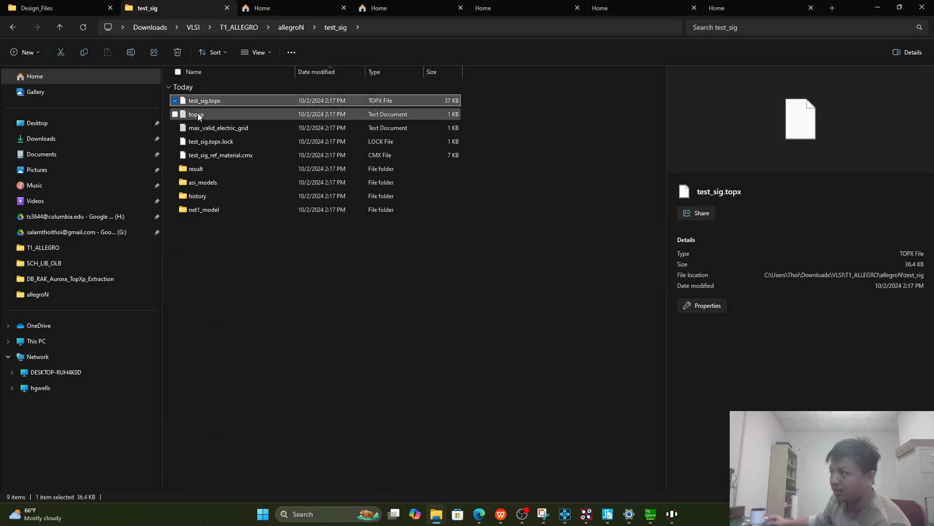
left_click(317, 270)
left_click(877, 6)
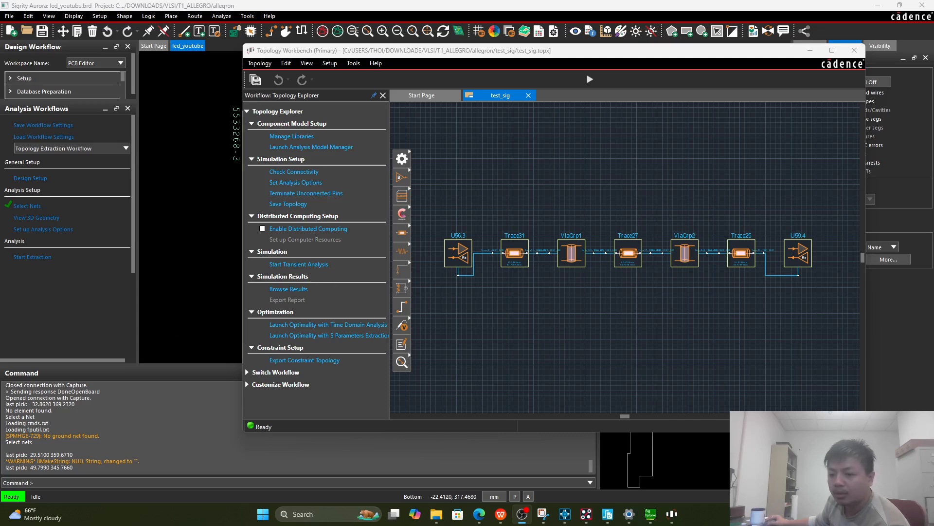
Step: Maximize Topology Workbench, show the properties of block U56.3, and read the full path of its IBIS file
key("super+Up")
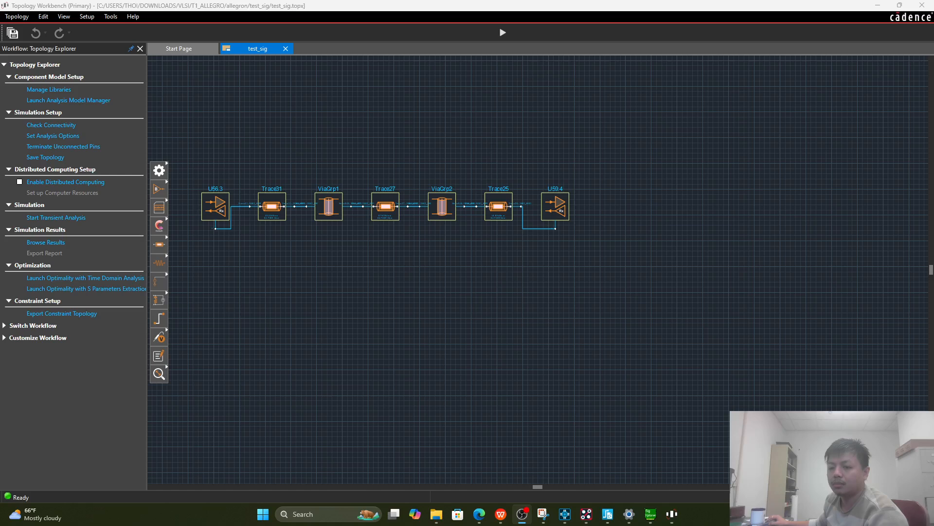
left_click(193, 218)
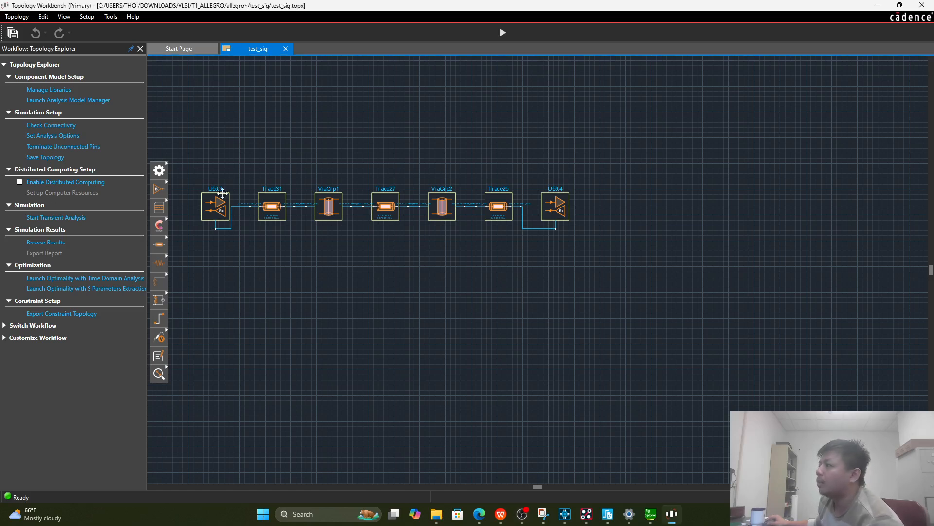
double_click(206, 195)
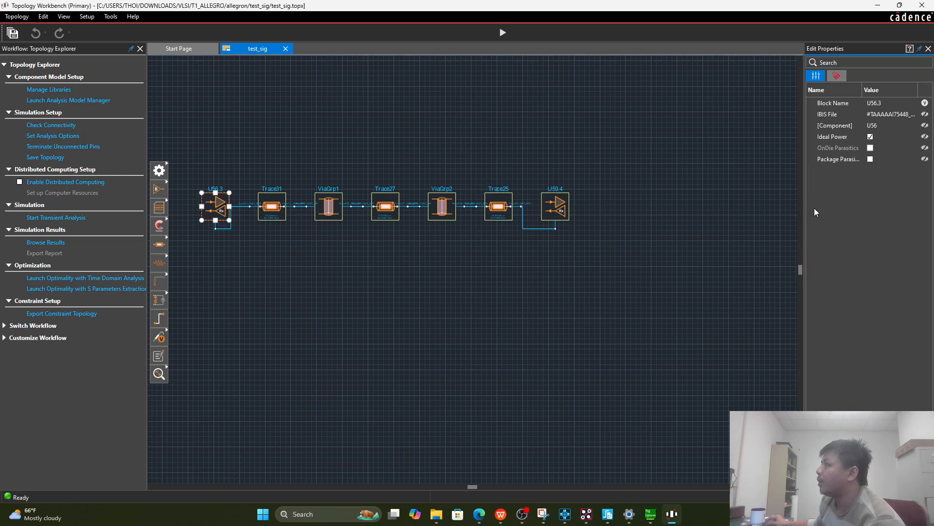
left_click_drag(804, 217, 683, 219)
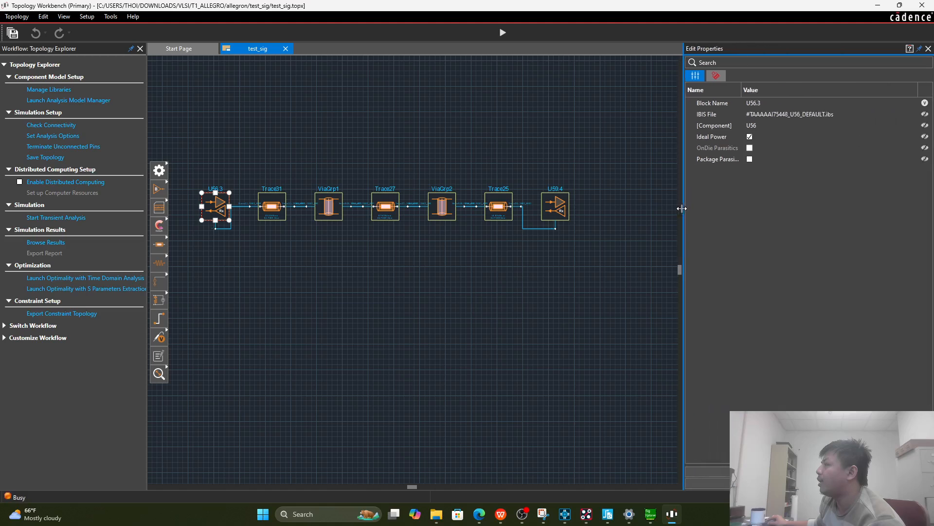
left_click(831, 114)
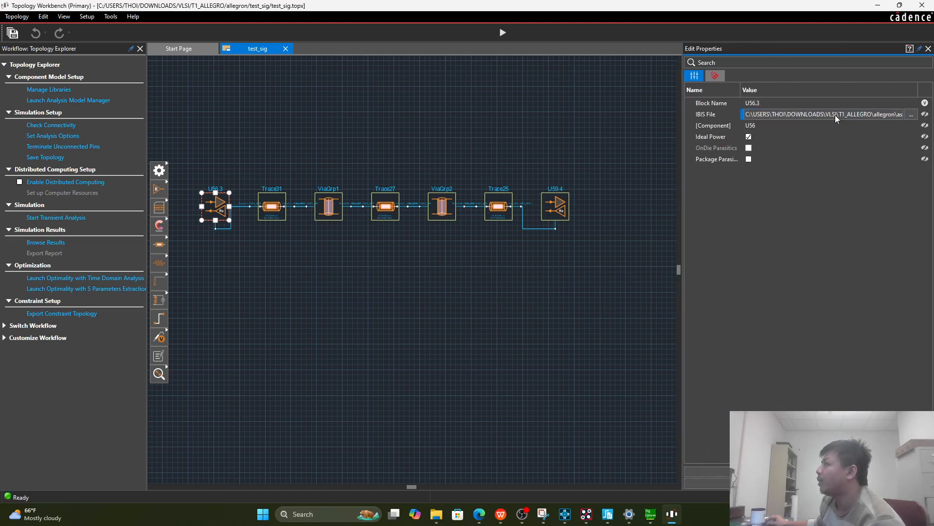
left_click_drag(831, 115, 921, 117)
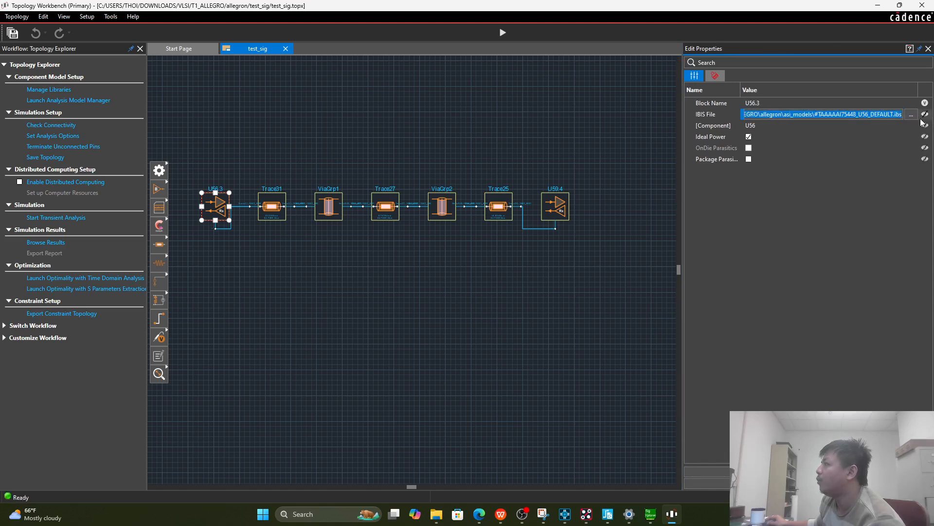
left_click(882, 116)
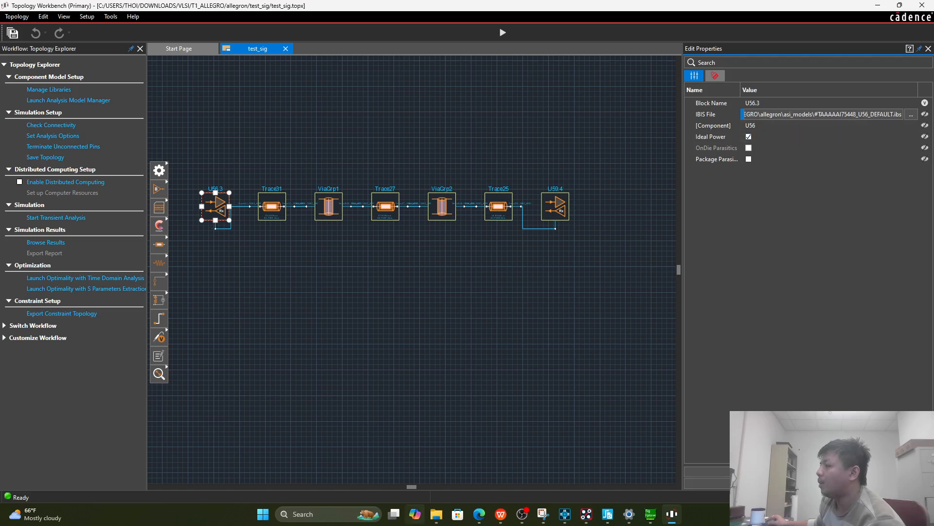
Step: Switch to File Explorer and check the asi_models folder inside test_sig for the U56 IBIS file
mouse_move(436, 514)
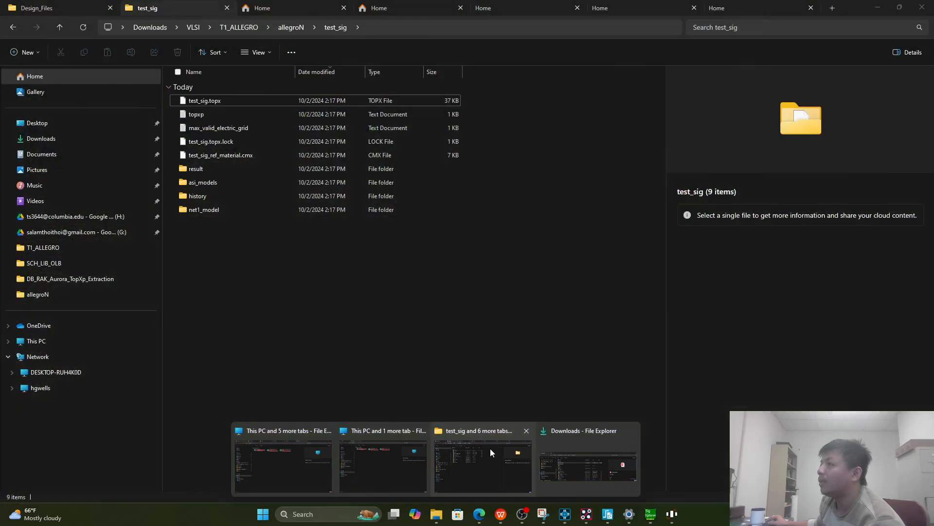
left_click(489, 449)
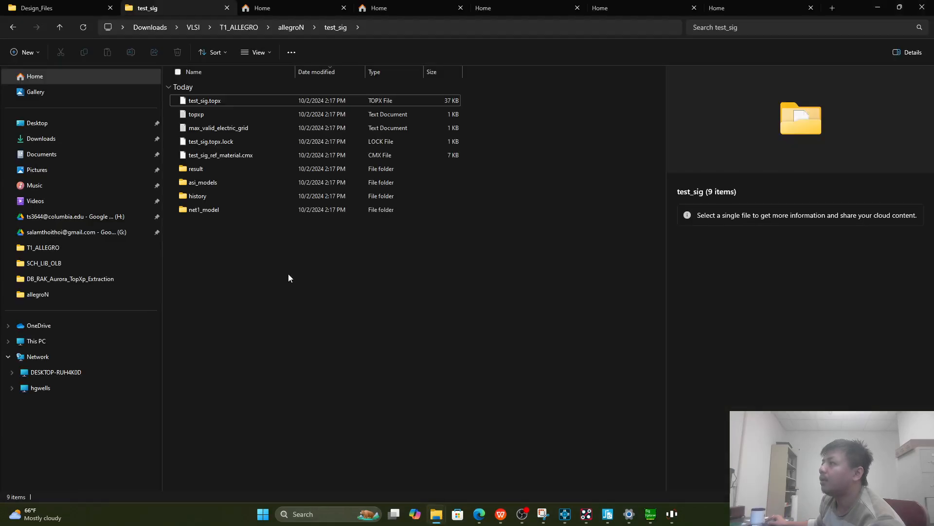
left_click(223, 181)
double_click(222, 182)
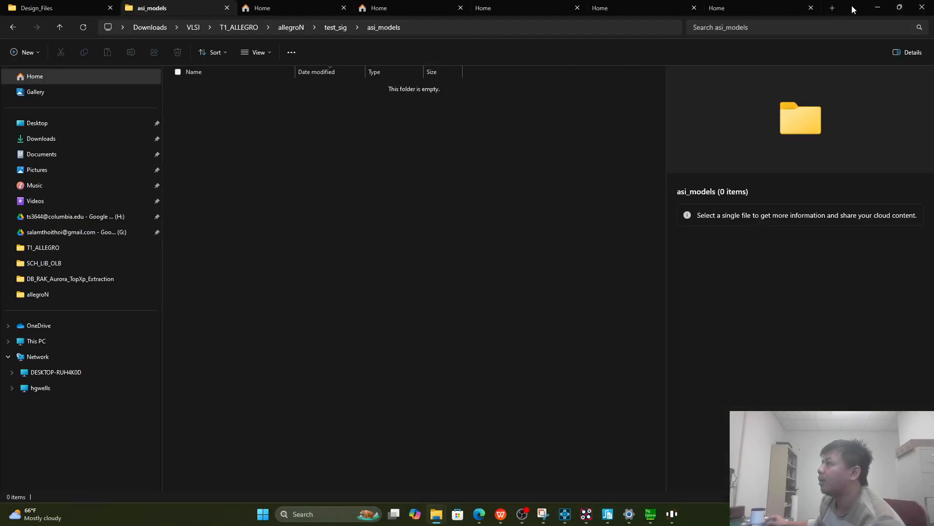
left_click_drag(852, 4, 661, 299)
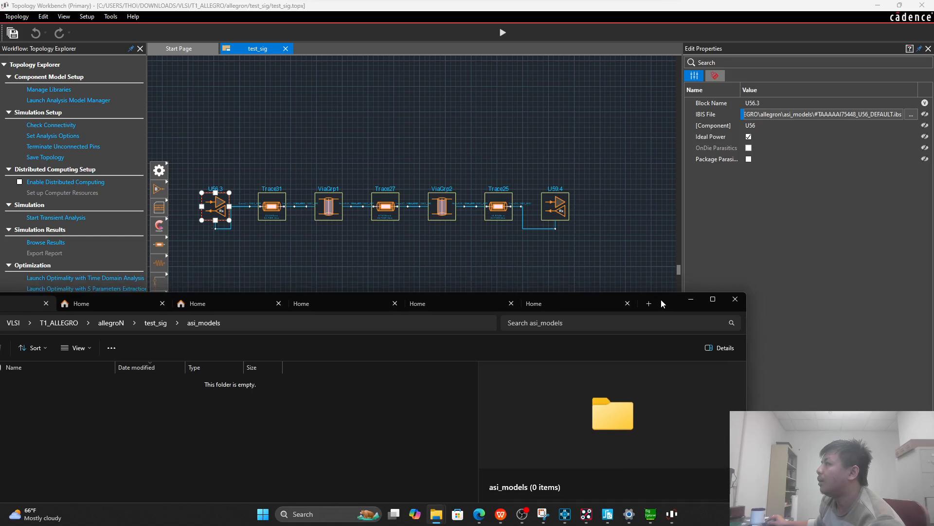
double_click(664, 301)
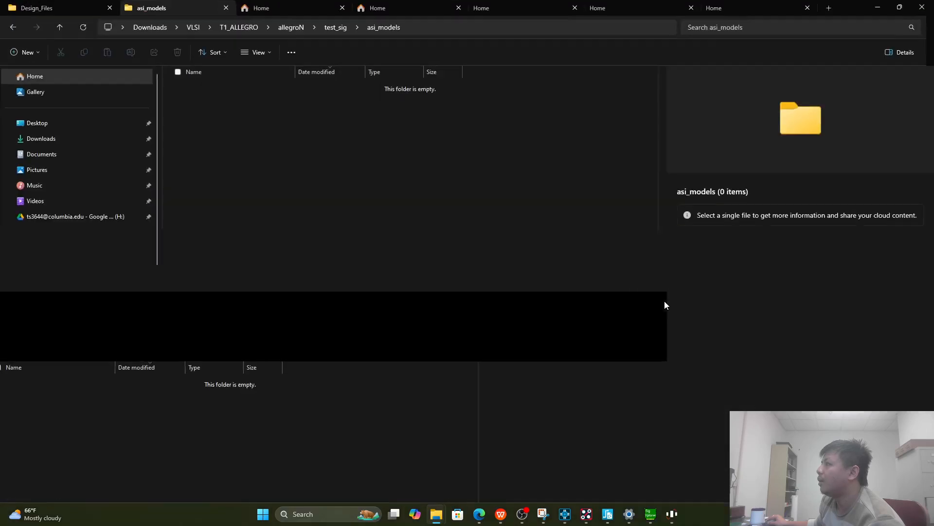
Step: Open the asi_models folder directly under allegroN, look for the default IBIS models, and return to Topology Workbench
left_click(291, 26)
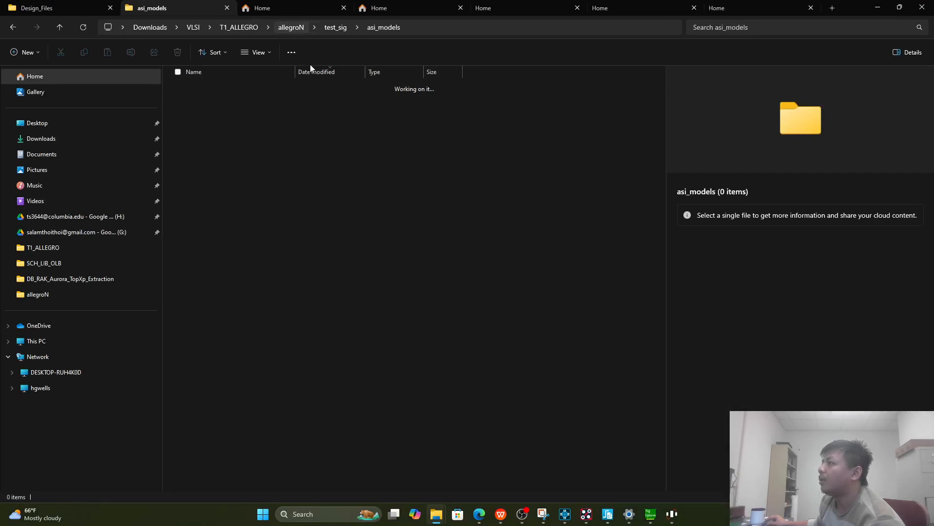
scroll(287, 367, "down", 9)
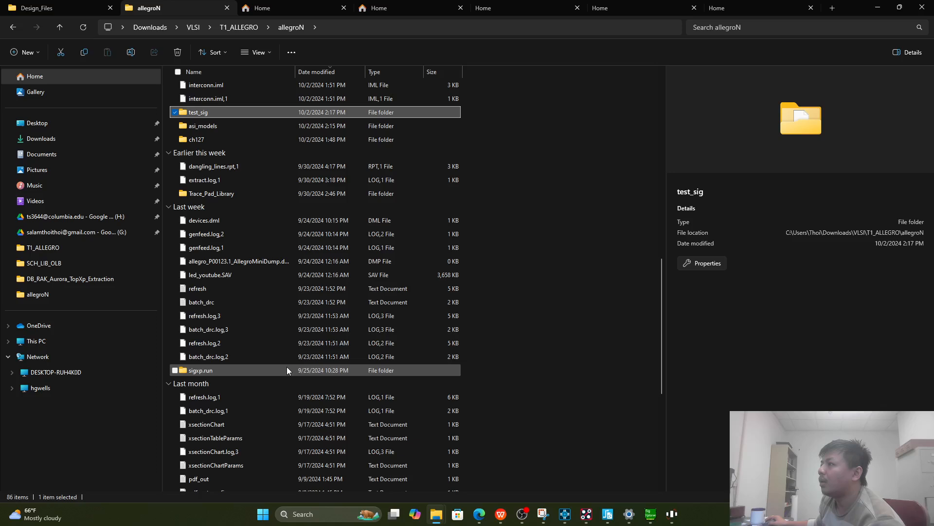
double_click(272, 125)
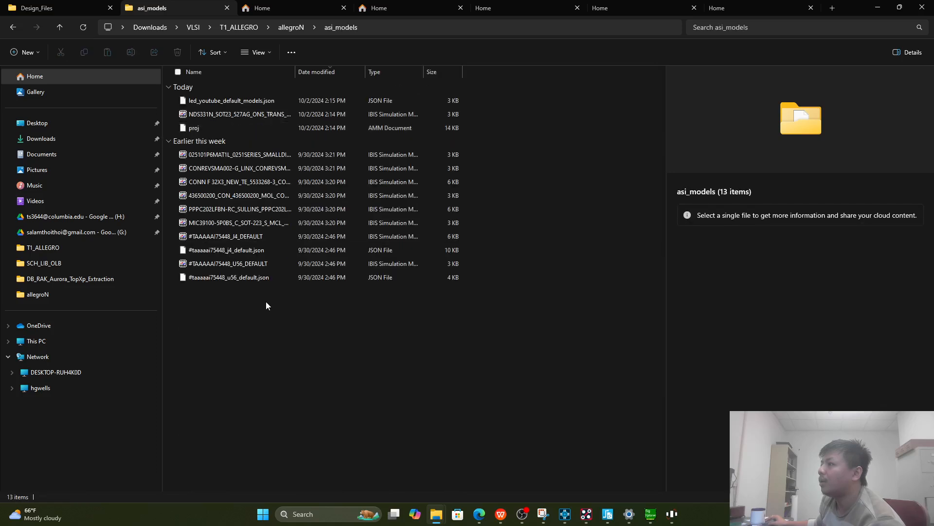
mouse_move(268, 326)
left_mouse_down()
mouse_move(202, 99)
mouse_move(271, 340)
left_mouse_up()
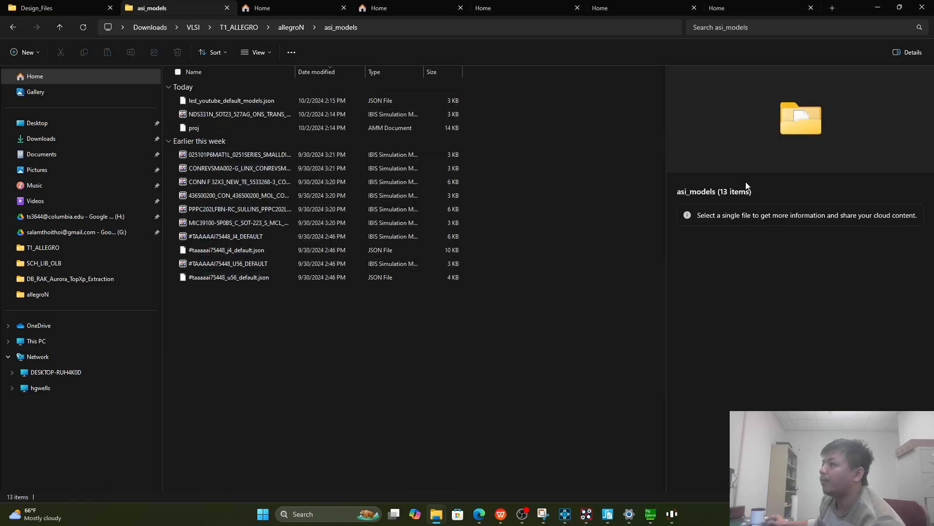
left_click(286, 236)
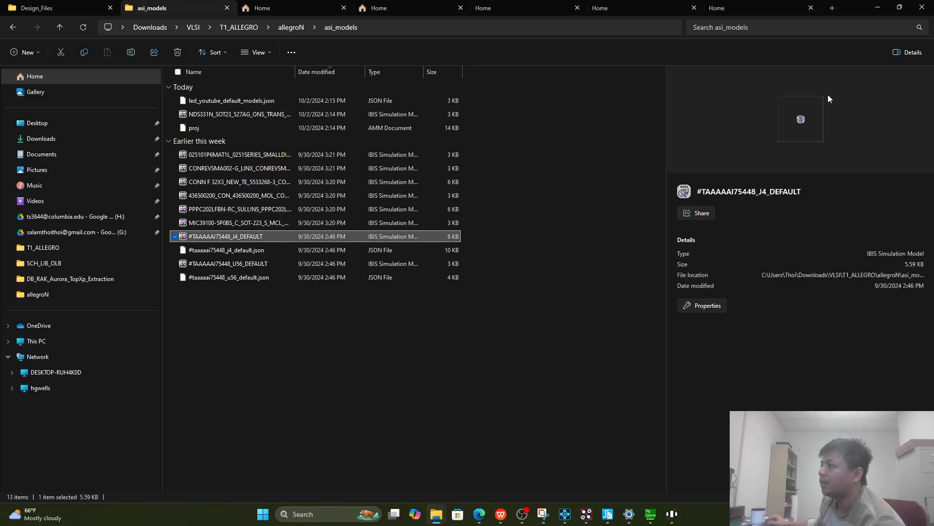
left_click(879, 7)
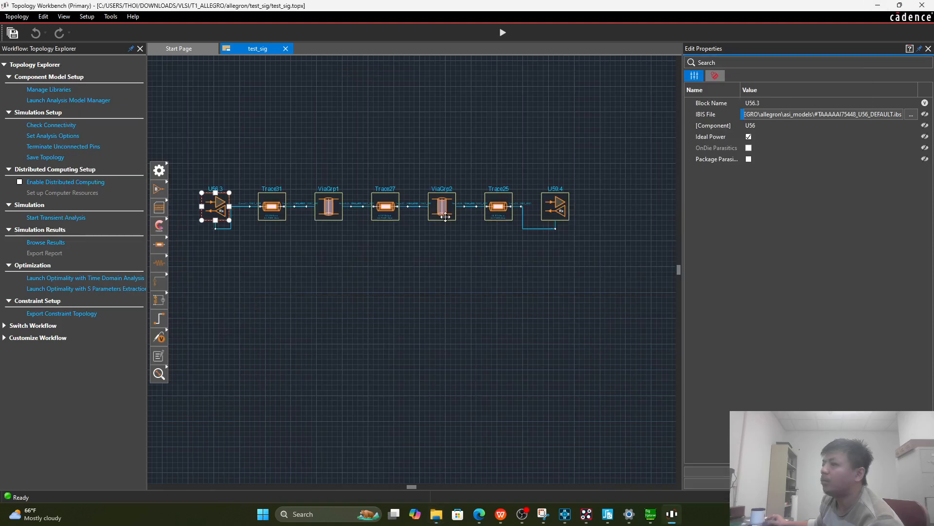
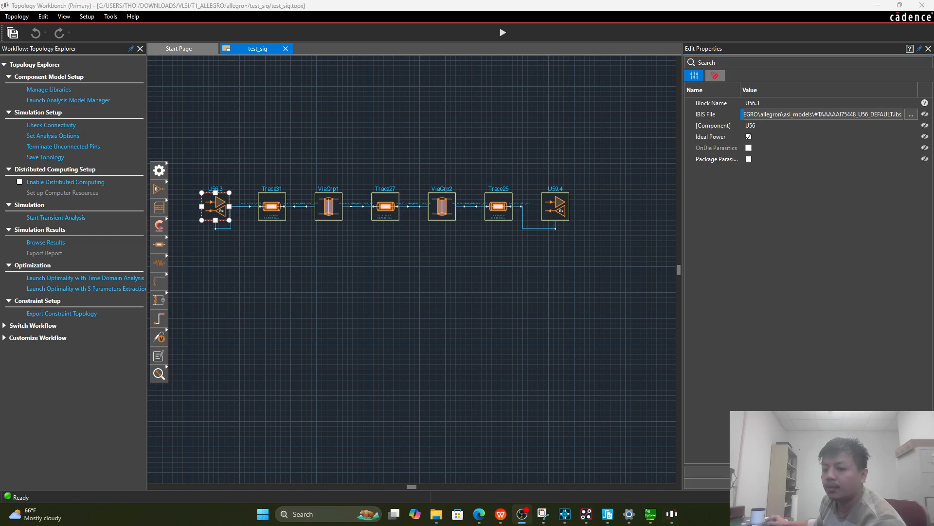
Step: Compare the IBIS file and component properties of the U59.4 and U56.3 blocks
left_click(354, 372)
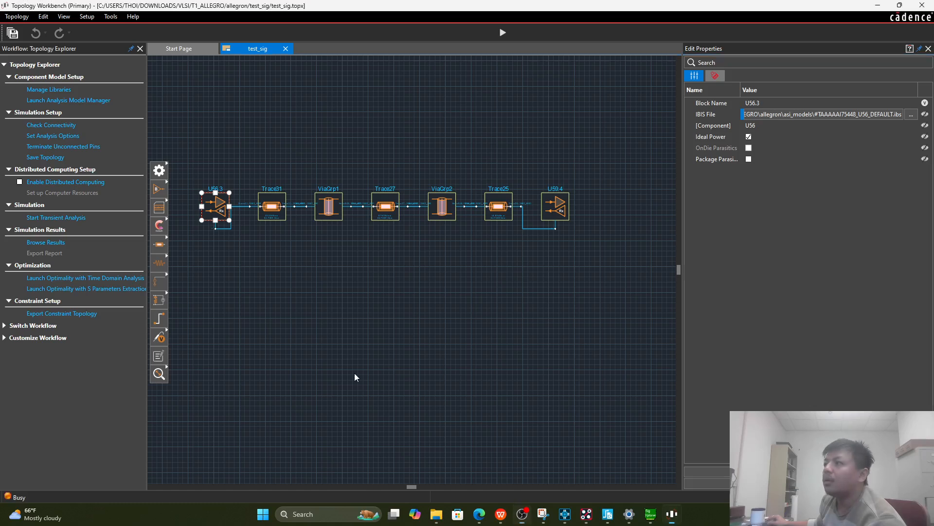
left_click(560, 208)
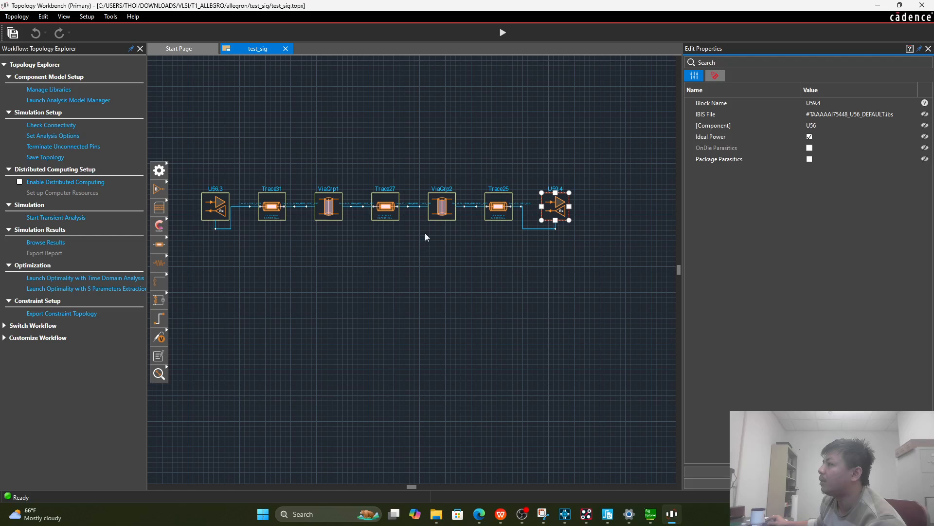
left_click(210, 202)
left_click(555, 210)
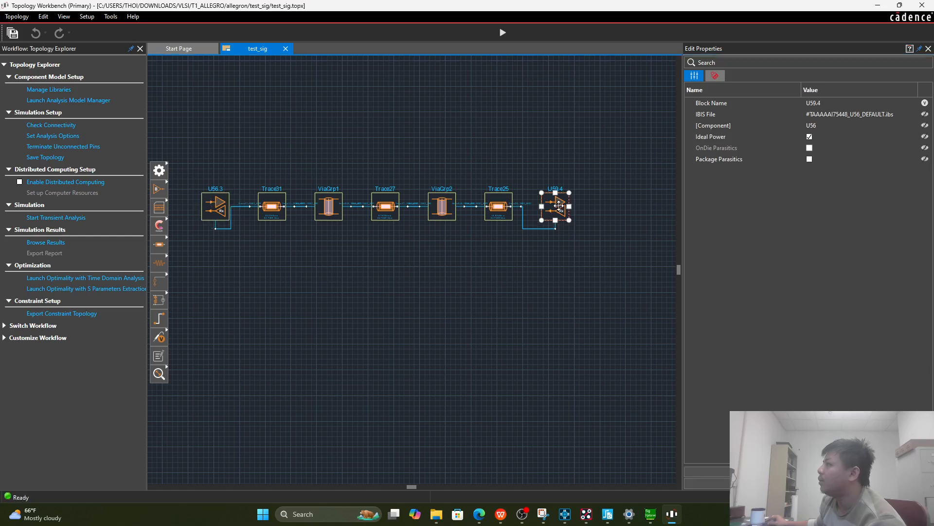
Step: Recheck the block properties of U56.3 and U59.4, and clear the selection
left_click(220, 197)
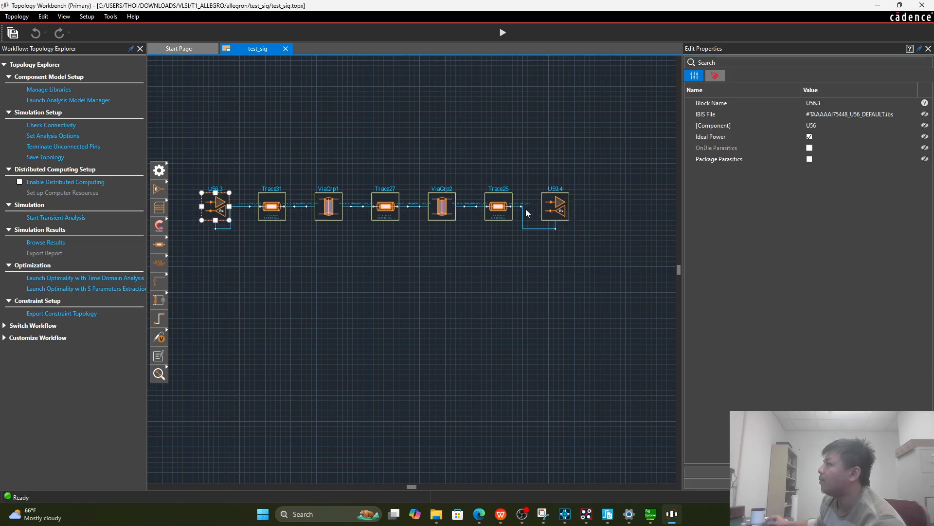
left_click(557, 201)
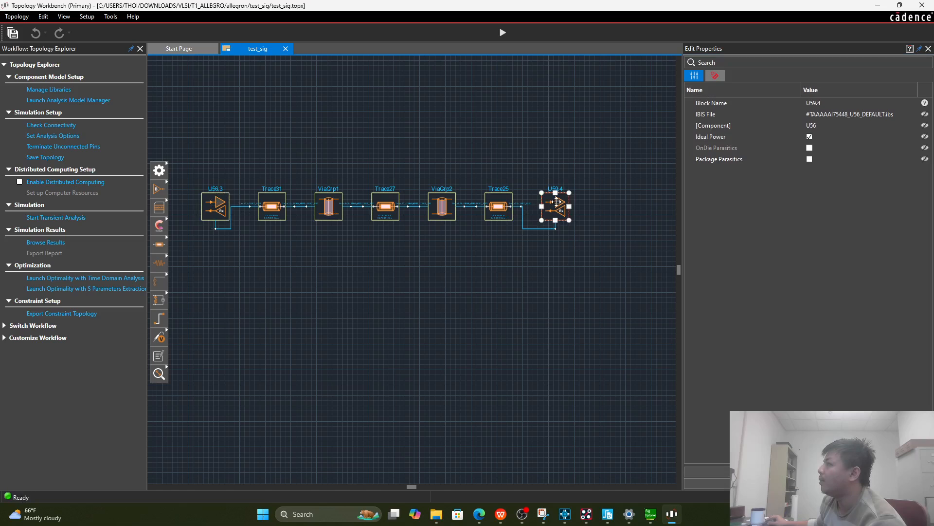
left_click(544, 275)
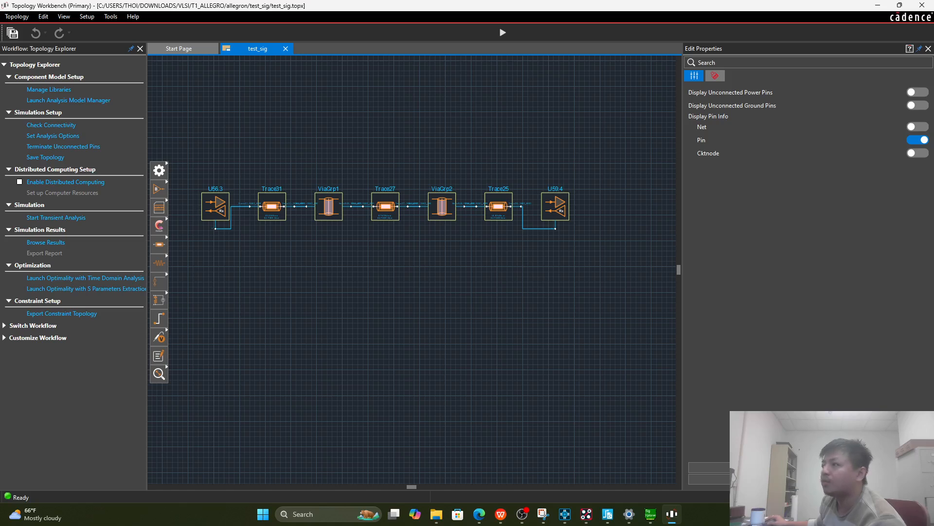
Step: Open the Connectivity Checker for test_sig and widen it so the full table and its controls fit
left_click(54, 126)
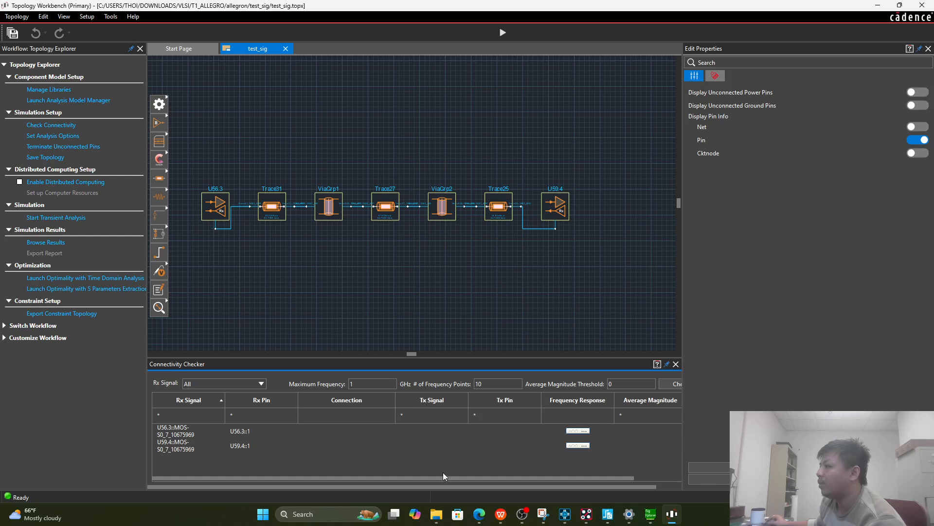
left_click_drag(440, 477, 387, 475)
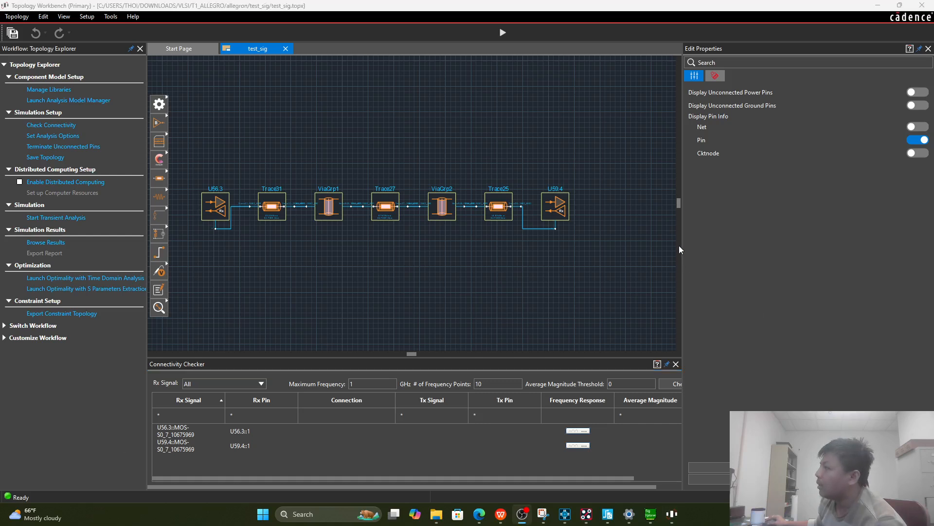
left_click_drag(682, 250, 834, 259)
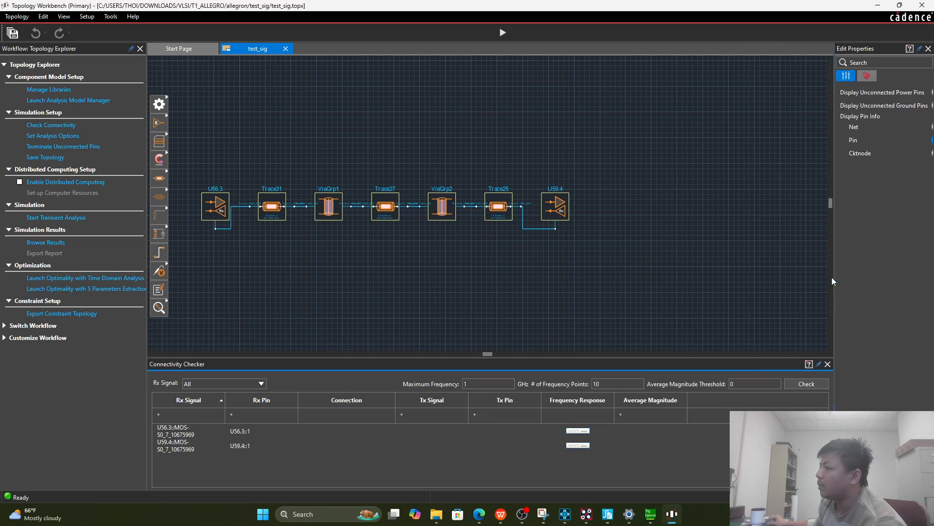
Step: Try to run the connectivity check with all IO blocks as receivers, and decline to continue the simulation run
left_click(808, 384)
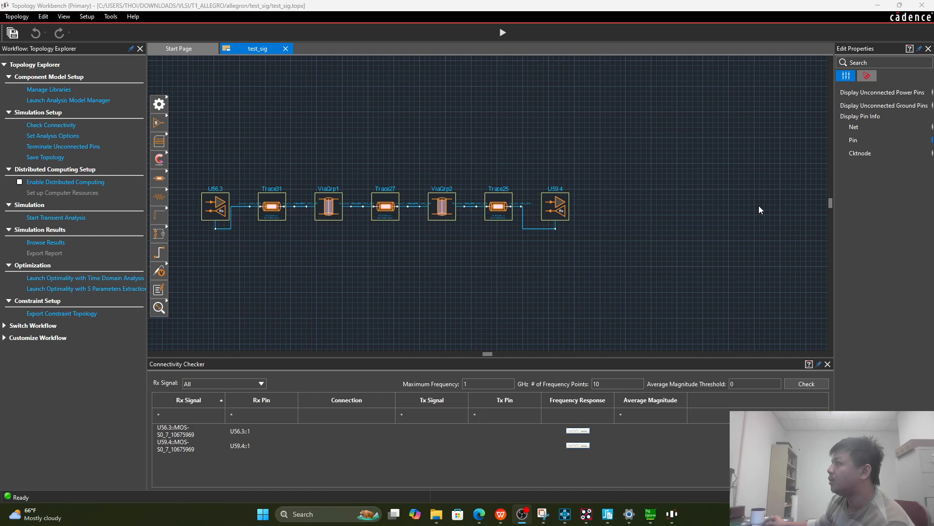
left_click(807, 384)
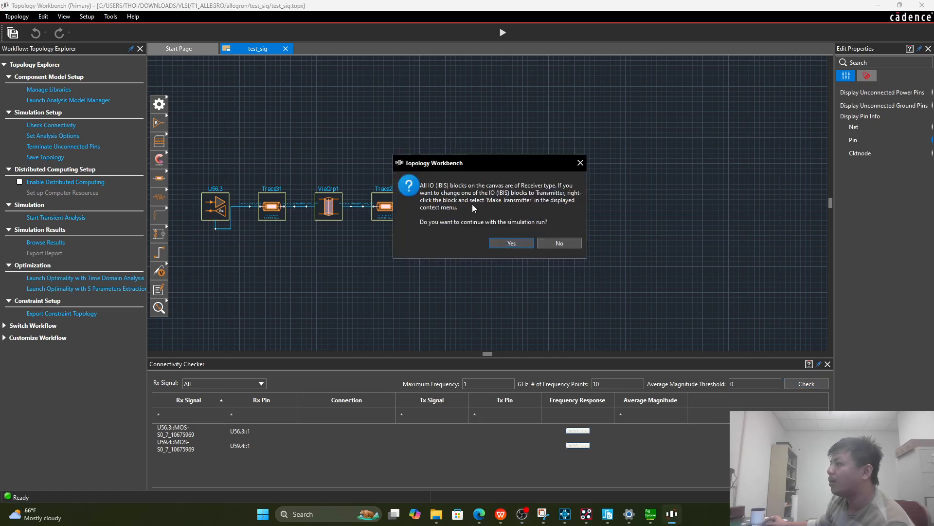
left_click_drag(469, 164, 446, 229)
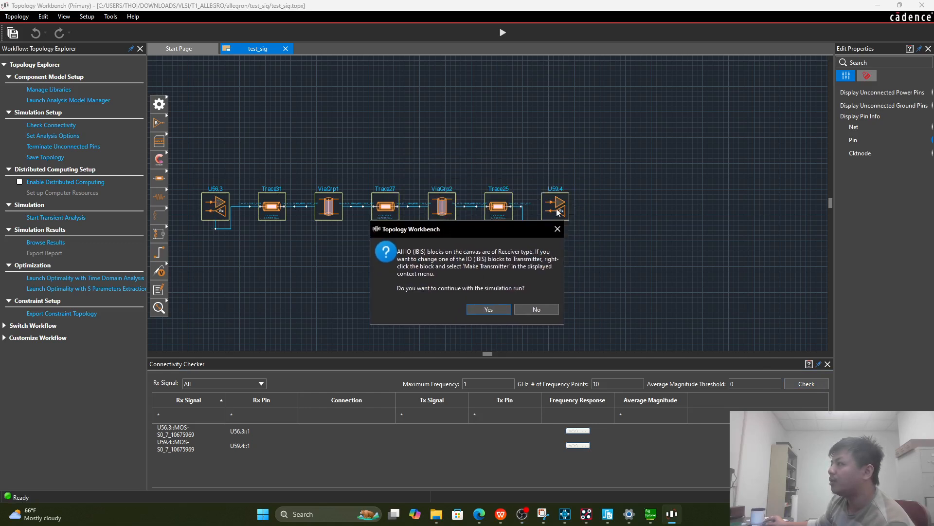
left_click(536, 310)
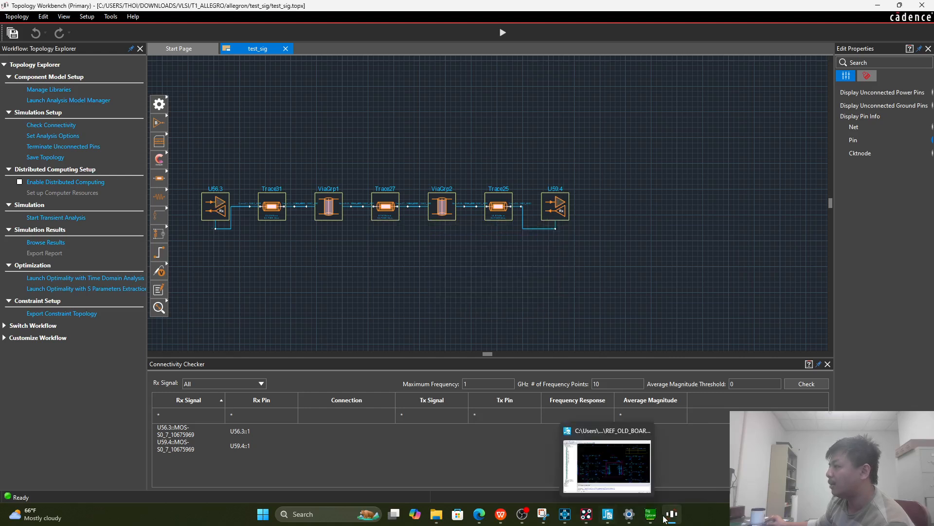
Step: Switch to the led_youtube board in Sigrity Aurora, look over the routed traces, and return to Topology Workbench
mouse_move(589, 516)
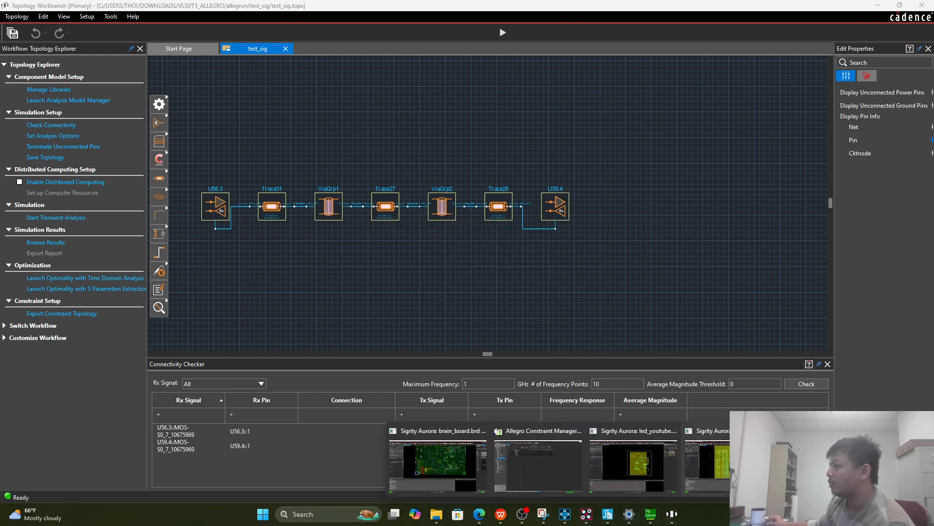
left_click(633, 462)
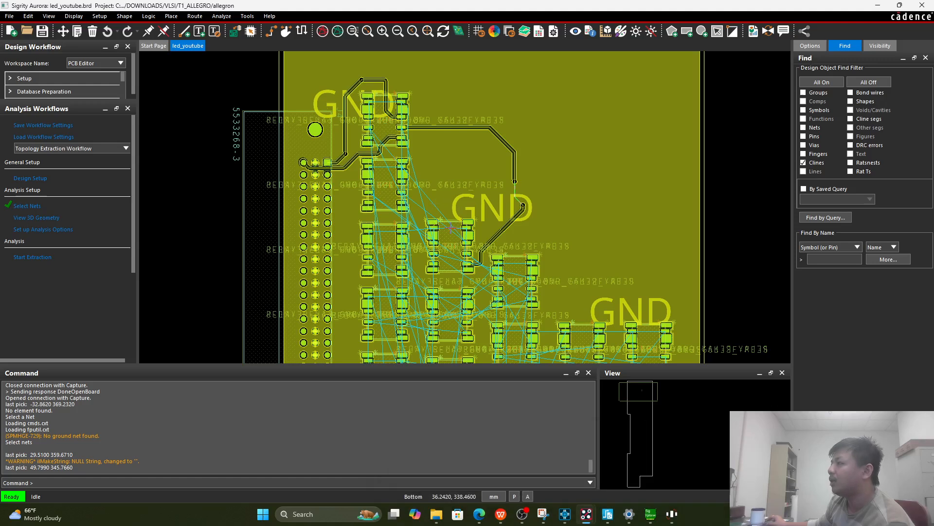
scroll(462, 211, "up", 2)
scroll(477, 217, "down", 2)
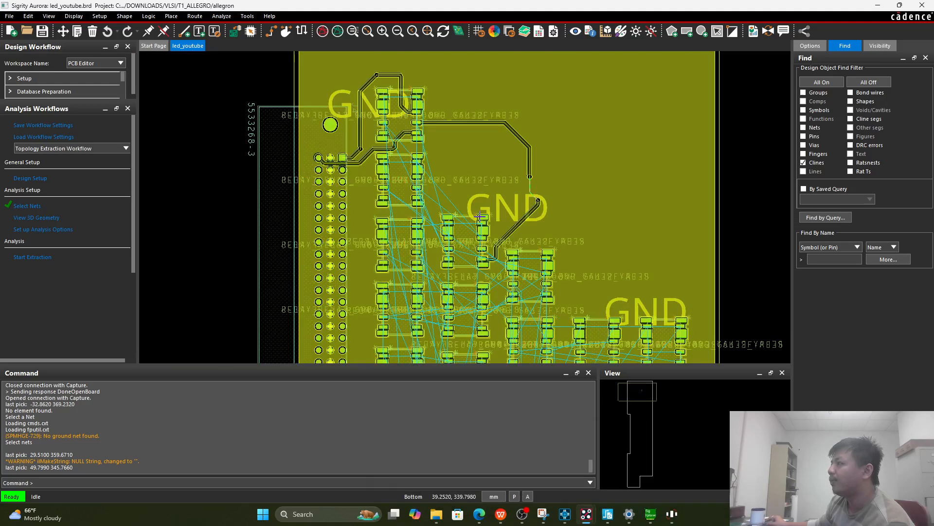
left_click(480, 217)
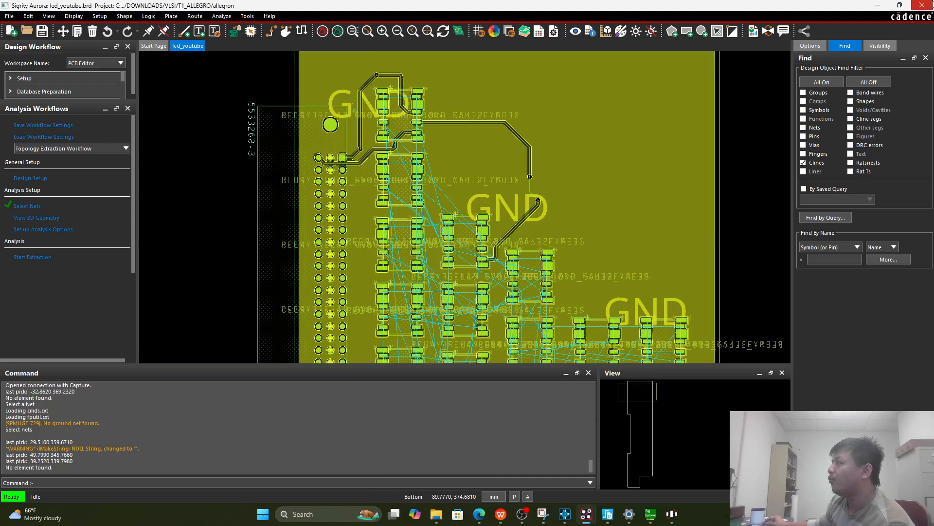
left_click(879, 5)
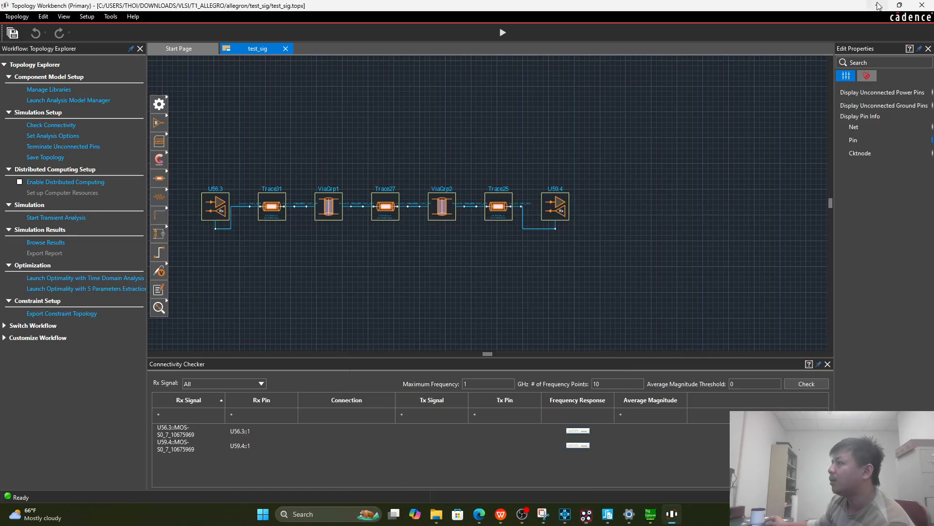
Step: Make block U59.4 the transmitter and run the connectivity check against receiver U56.3
left_click(559, 195)
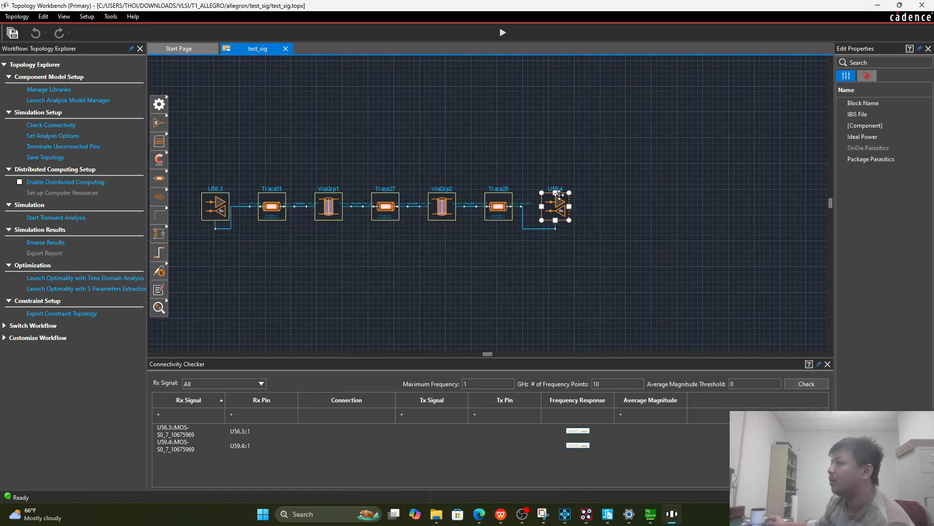
right_click(560, 195)
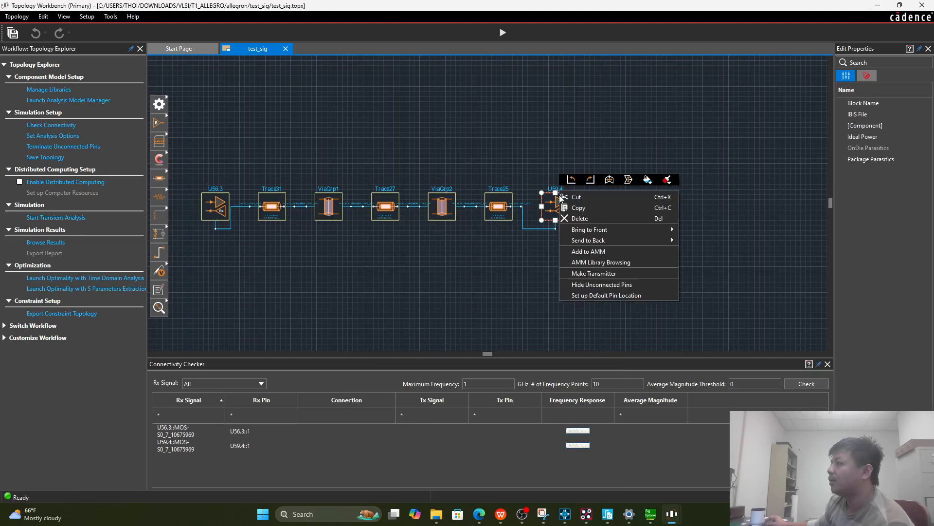
left_click(593, 275)
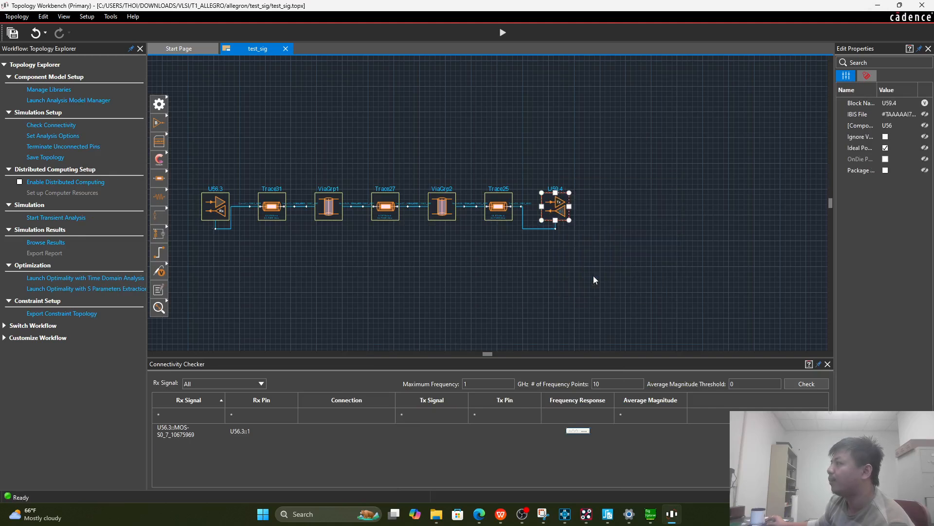
left_click(805, 384)
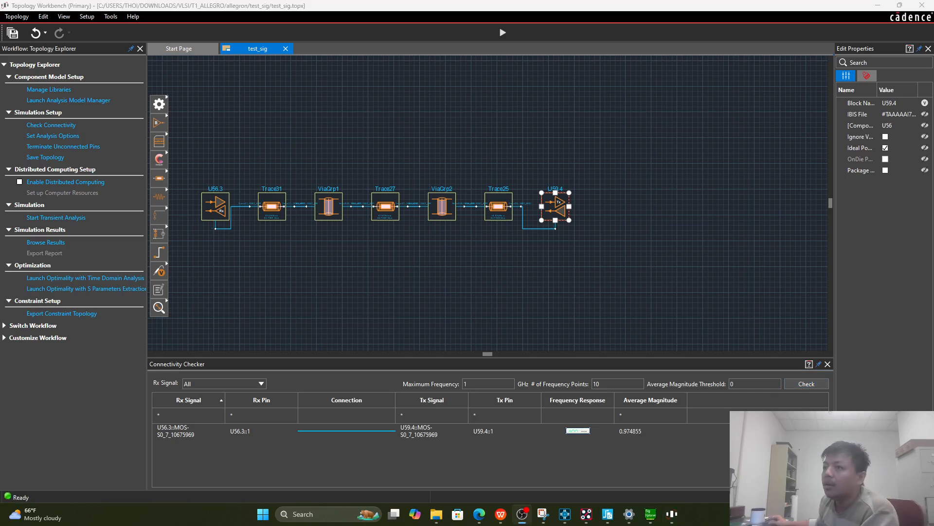
Step: Open the IO models and stimulus analysis options and widen the signal table's columns to make their contents readable
left_click(54, 136)
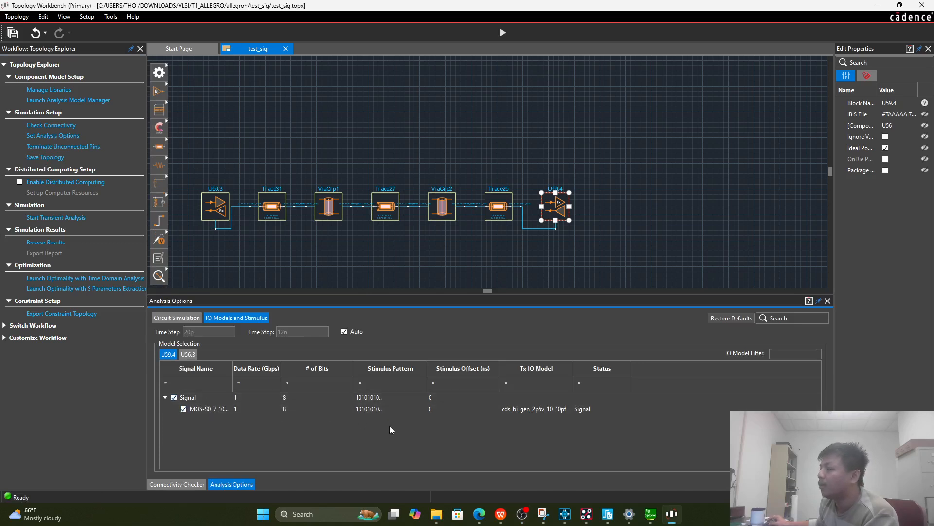
left_click_drag(429, 368, 475, 368)
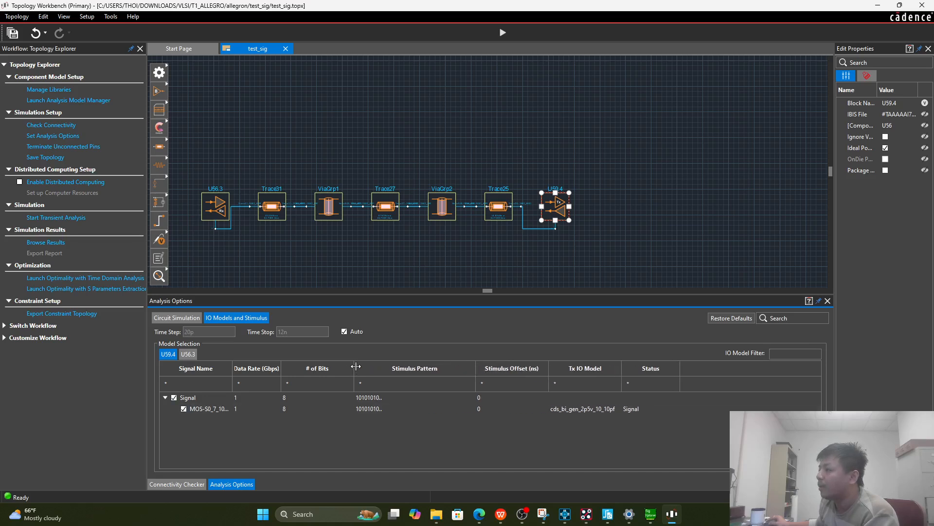
left_click_drag(355, 368, 367, 368)
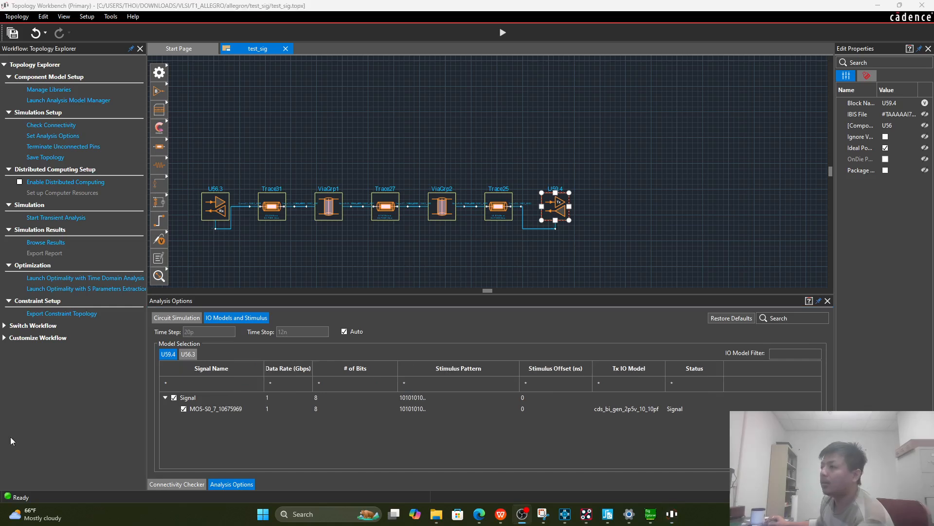
Step: Compare the stimulus and Tx IO model settings of U59.4 with the Rx IO model of U56.3
left_click(188, 354)
left_click(171, 354)
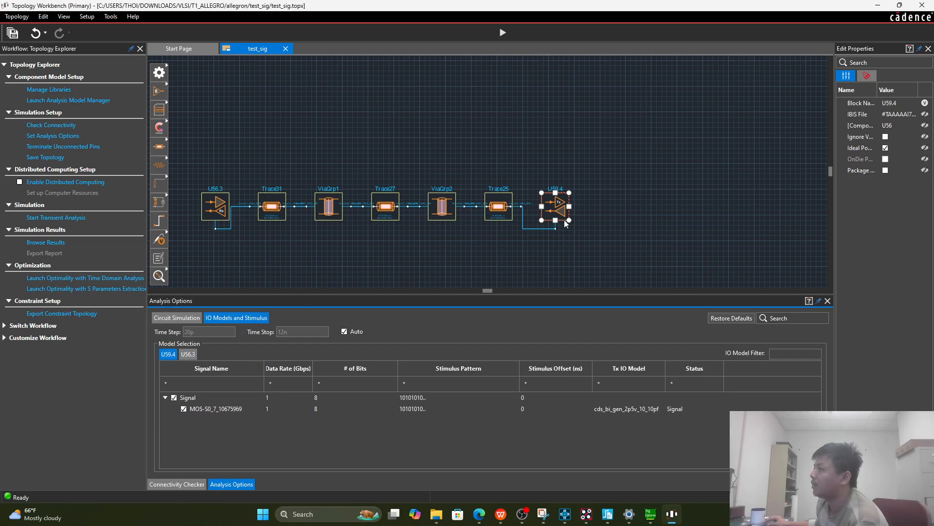
left_click(605, 206)
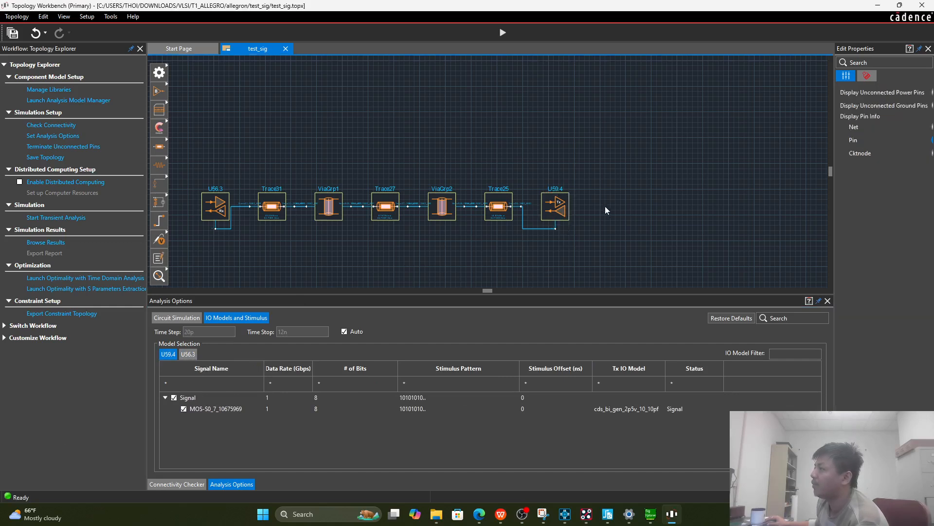
left_click(188, 353)
left_click(168, 354)
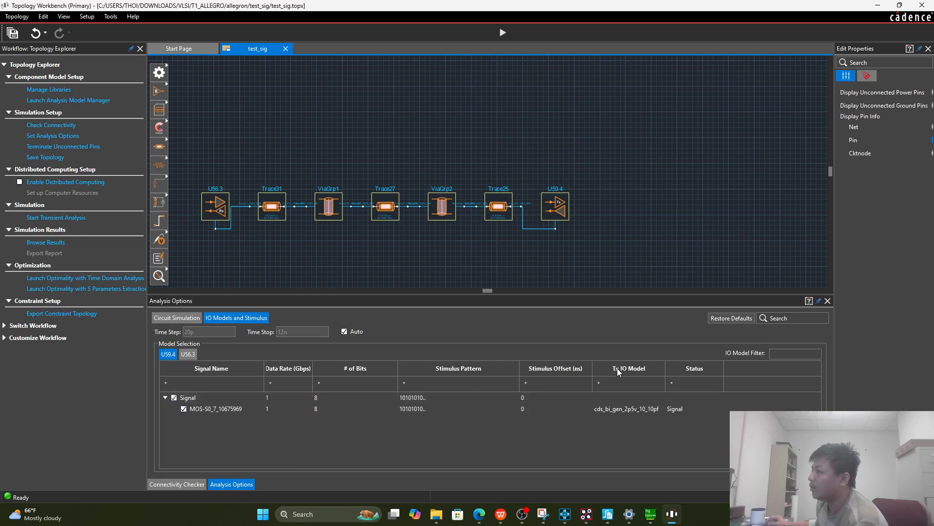
left_click(632, 369)
left_click(644, 409)
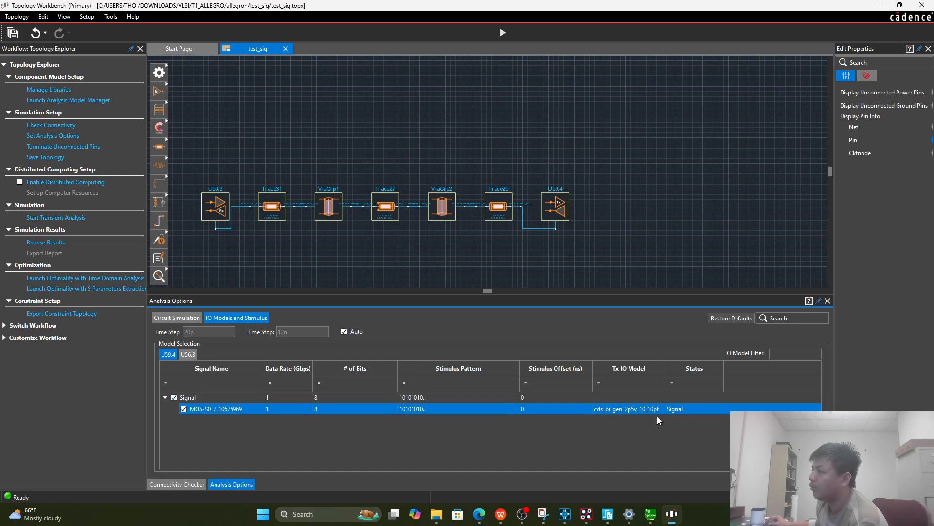
left_click(188, 354)
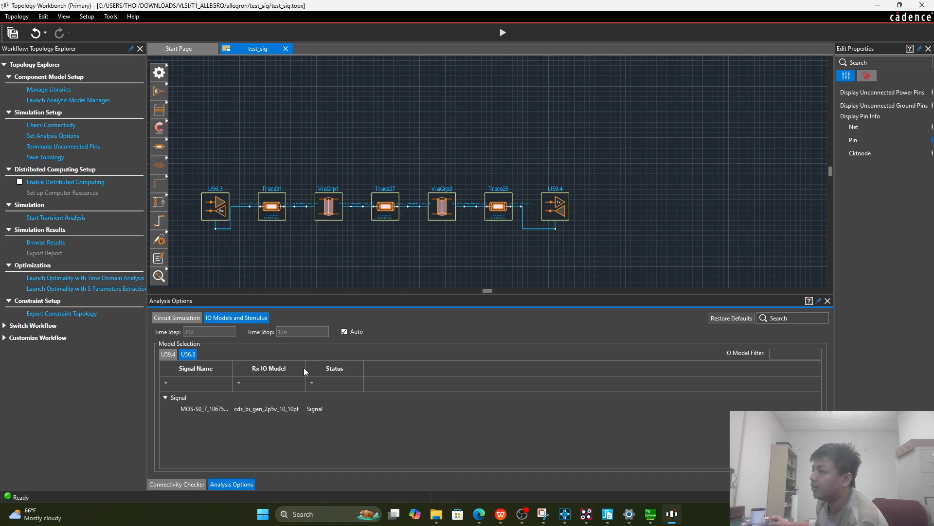
left_click(273, 409)
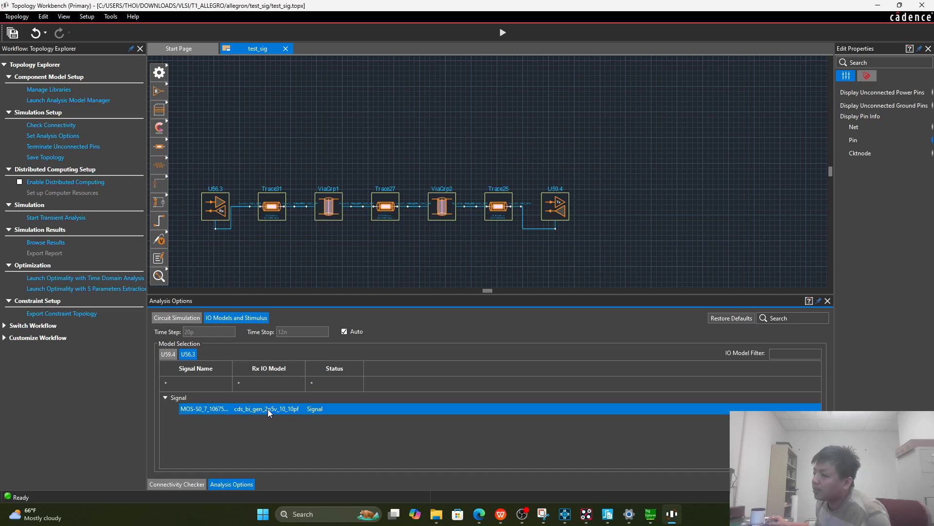
Step: Set the number of bits to 16 for signal MOS-S0_7_10675969 of transmitter U59.4
left_click(165, 353)
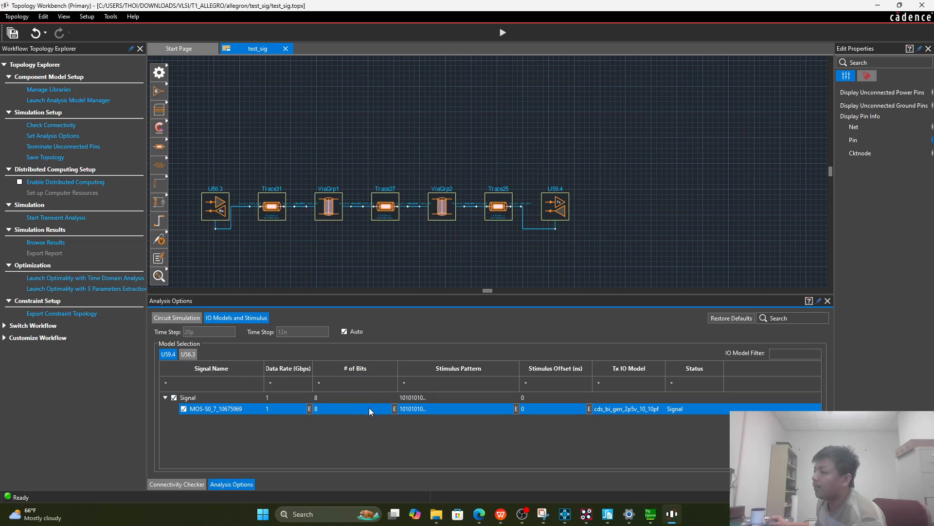
double_click(333, 408)
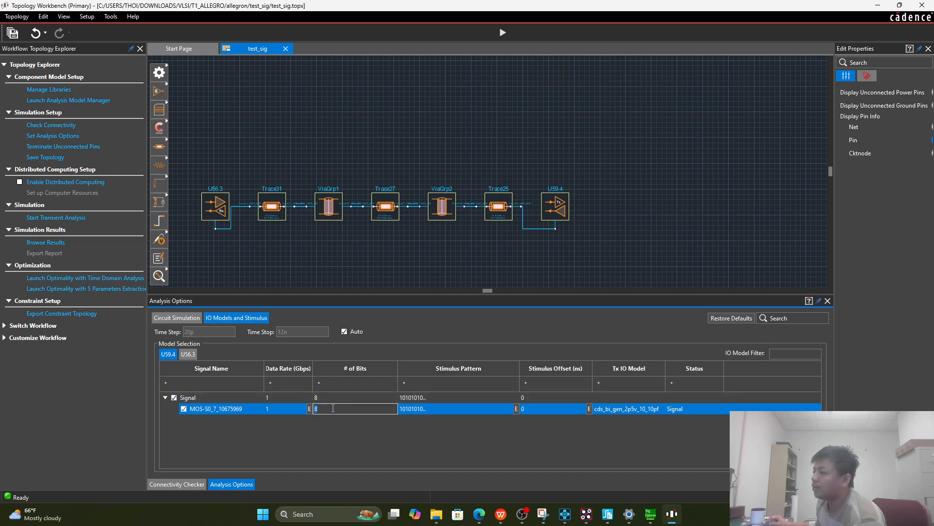
key("BackSpace")
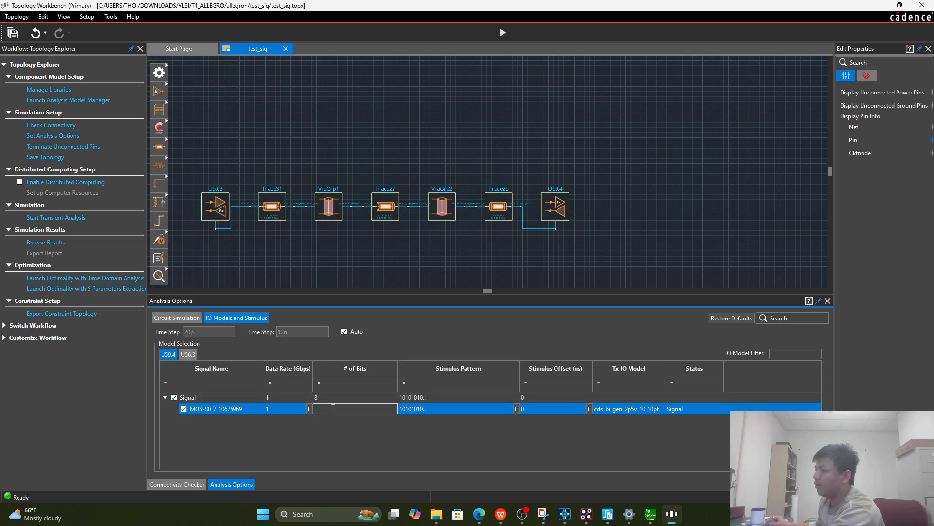
type("16")
key("Return")
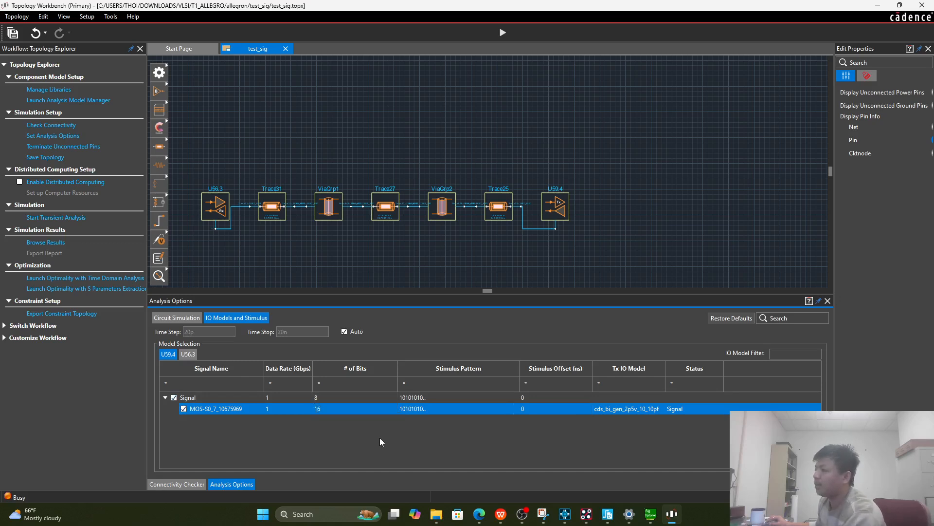
Step: Generate a repeating Random stimulus pattern with 16 bits and seed 1 for the U59.4 signal MOS-S0_7_10675969
left_click(436, 411)
left_click(437, 410)
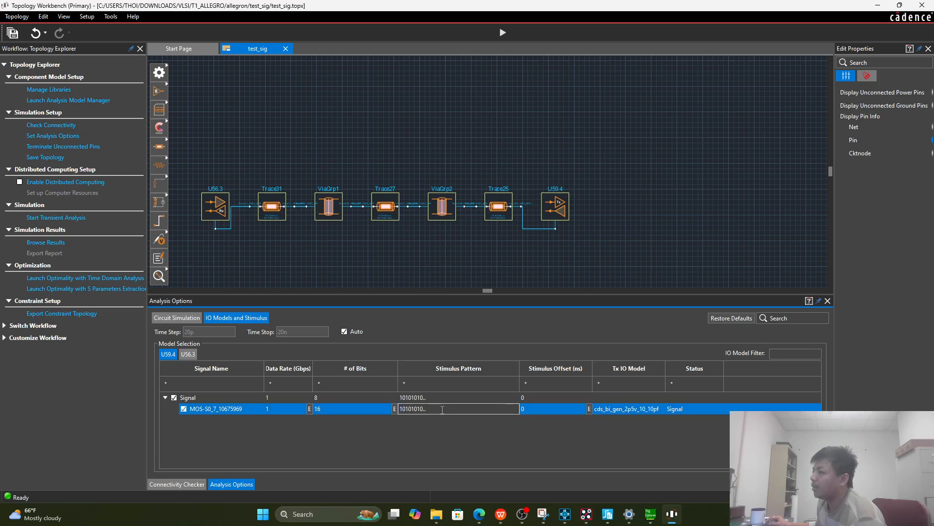
left_click(442, 426)
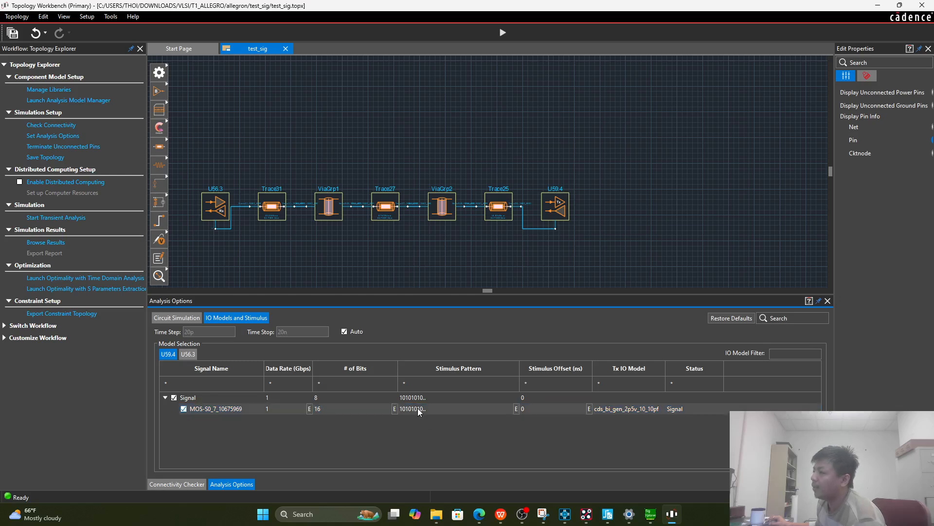
left_click(435, 409)
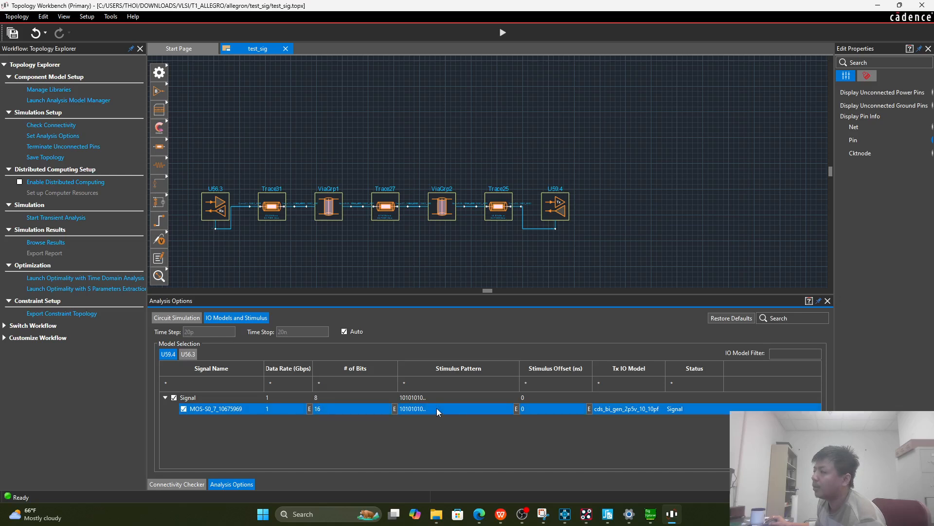
right_click(436, 408)
left_click(464, 424)
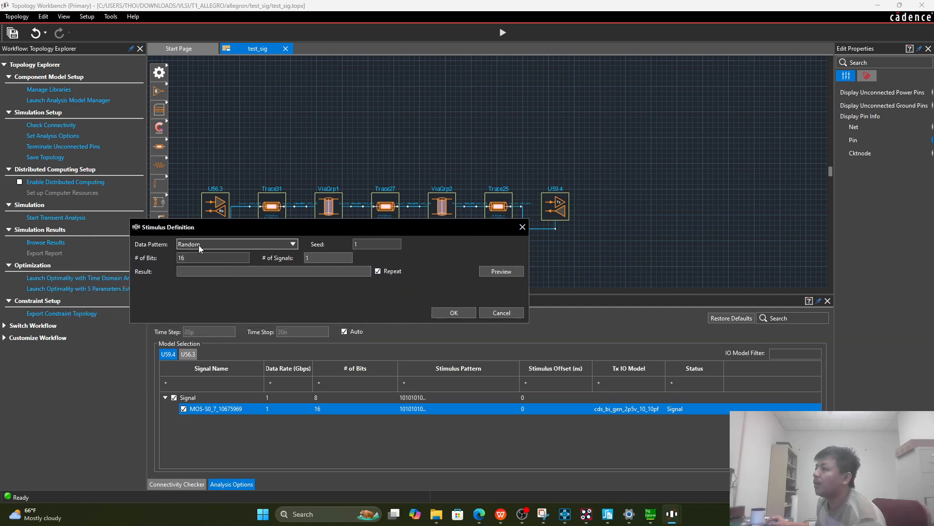
left_click(225, 246)
left_click(226, 245)
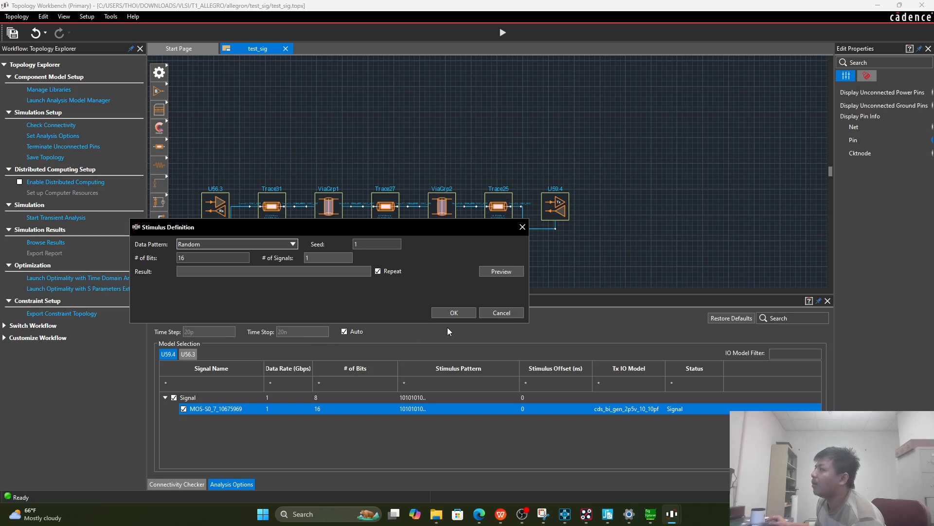
left_click(461, 313)
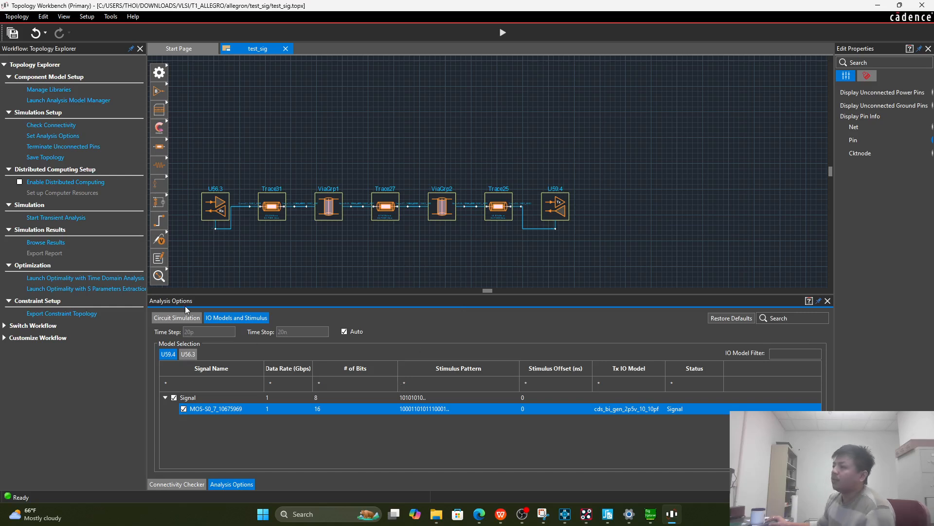
Step: Review the circuit simulation options and both blocks' IO model settings, and run the transient analysis
left_click(179, 318)
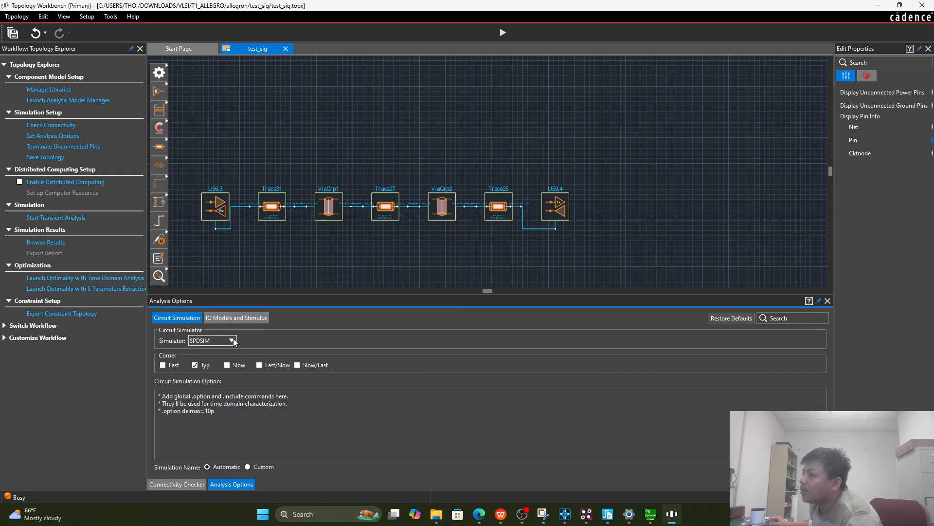
left_click(237, 317)
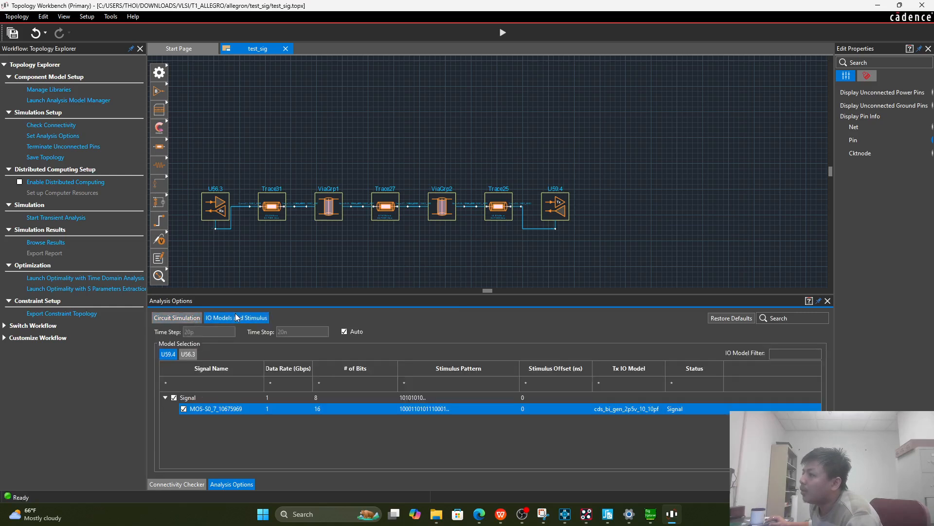
left_click(188, 354)
left_click(174, 354)
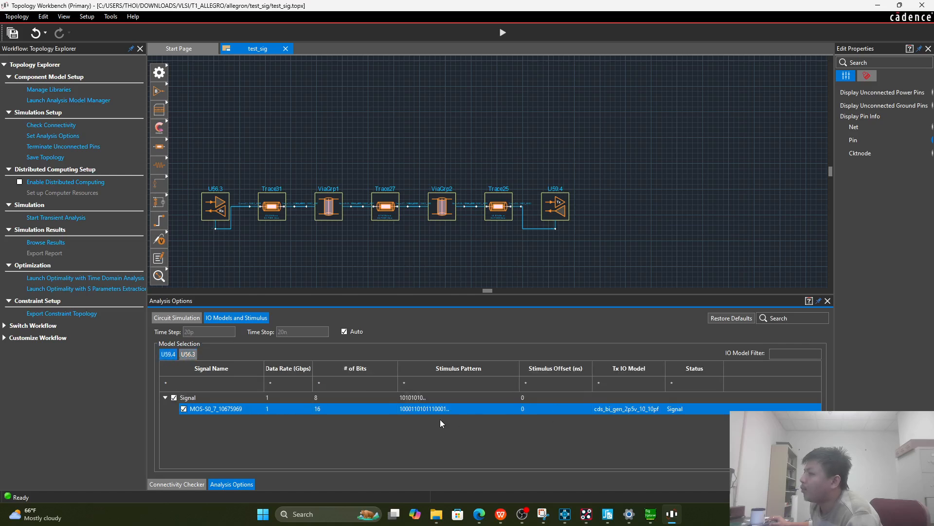
mouse_move(449, 409)
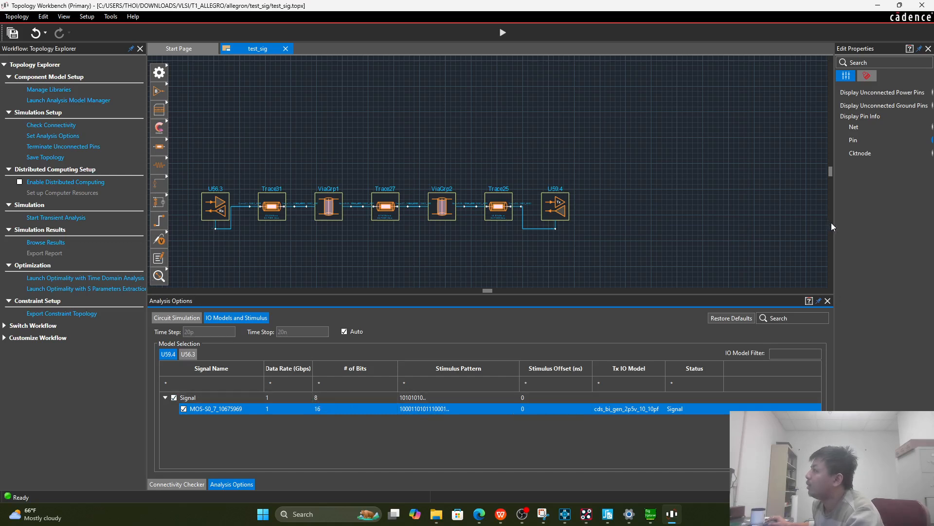
left_click_drag(833, 226, 706, 227)
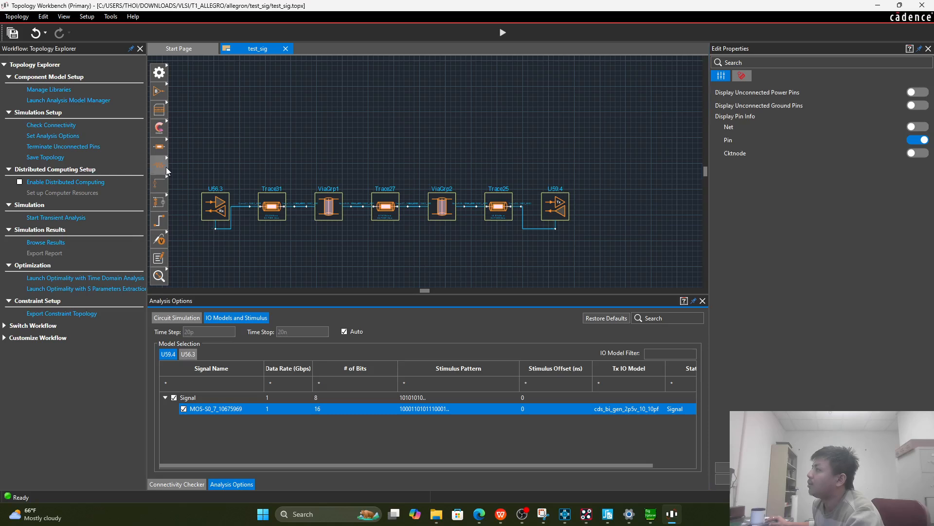
left_click(74, 218)
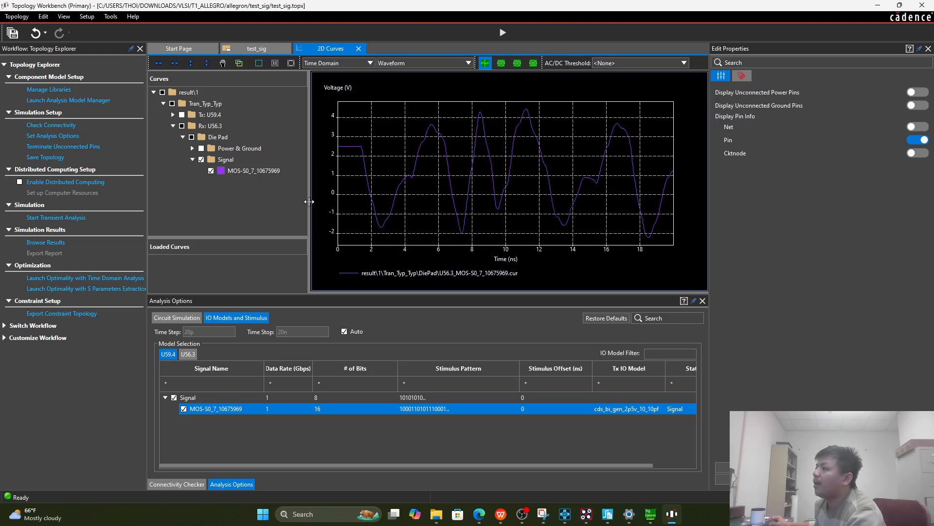
Step: Overlay the die-pad signal curve of transmitter U59.4 on the receiver U56.3 curve in the first simulation result
left_click(173, 115)
left_click(183, 126)
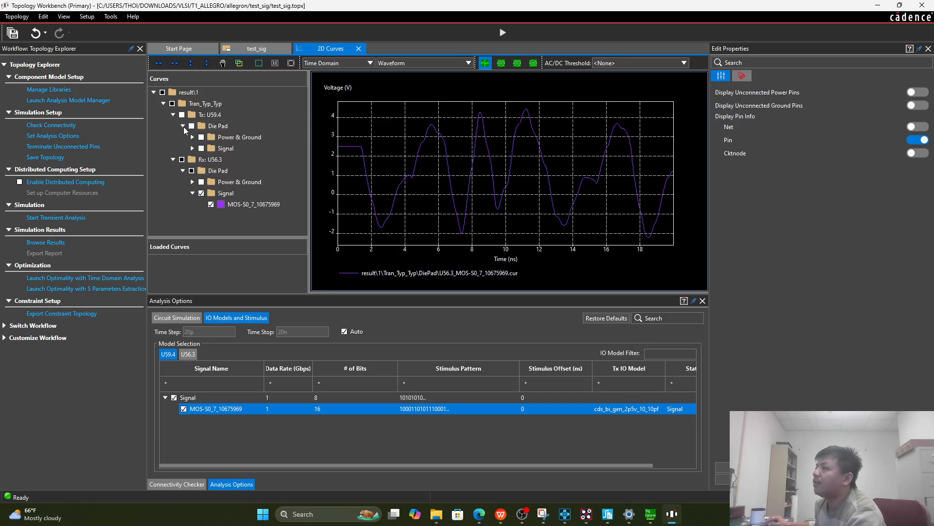
left_click(193, 148)
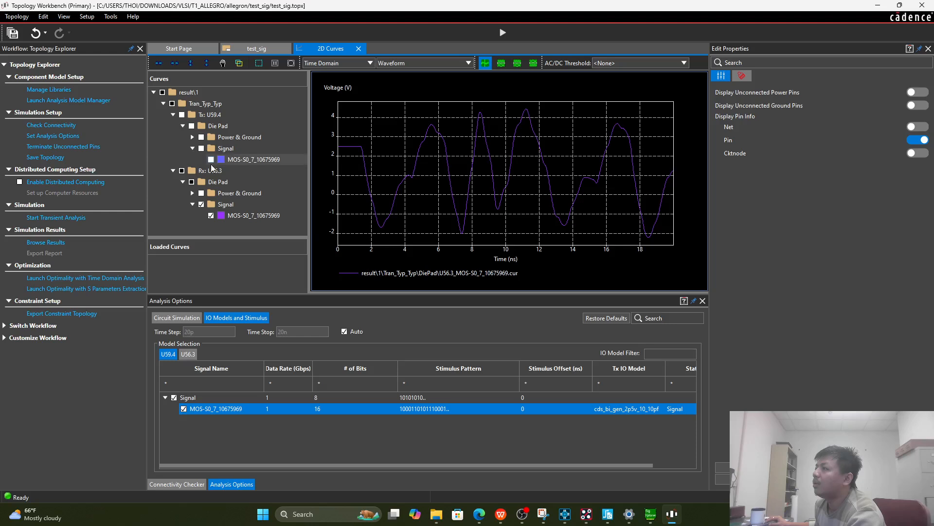
left_click(211, 160)
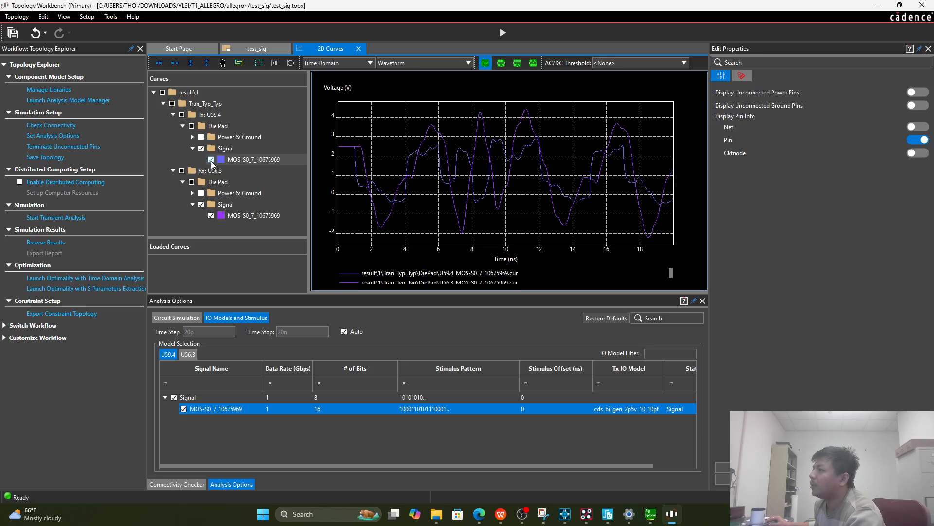
Step: Set the U59.4 signal's data rate to 0.01 Gbps and its number of bits to 2
left_click(288, 406)
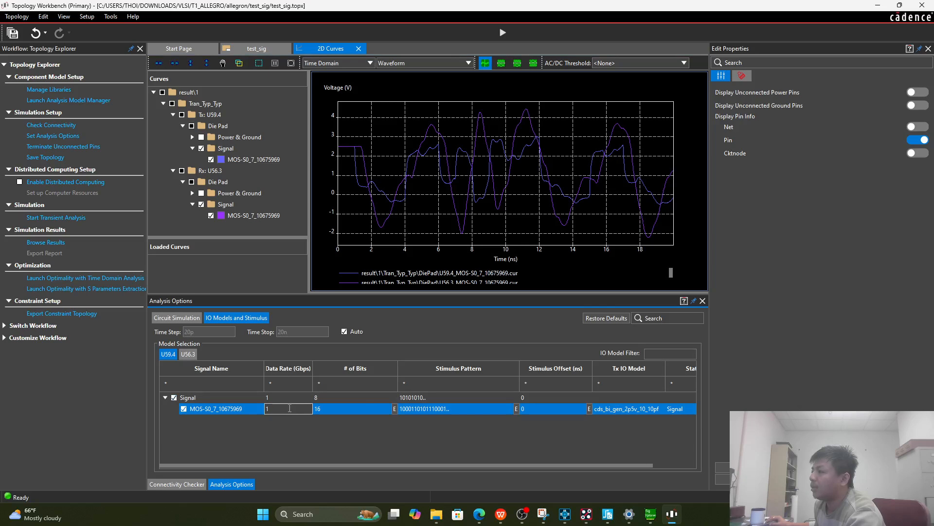
left_click_drag(287, 410, 252, 408)
type("0.")
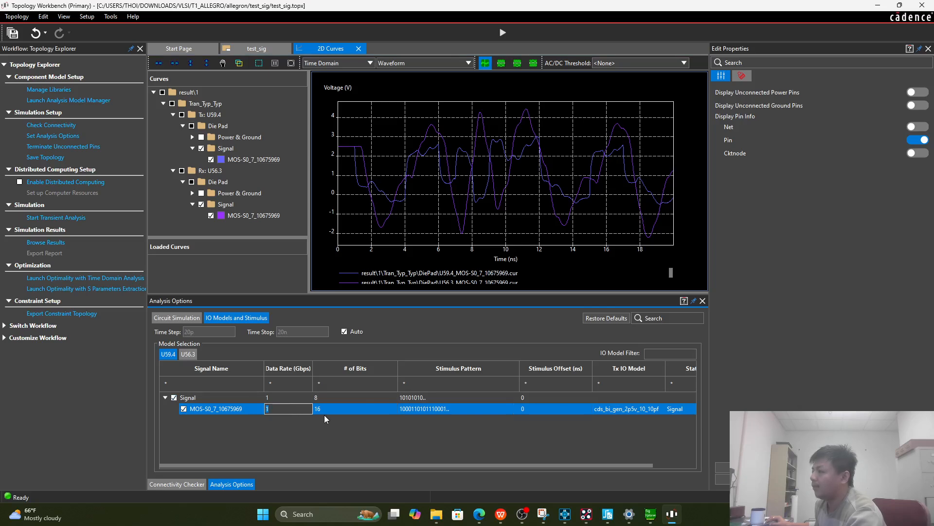
type("01")
left_click(341, 407)
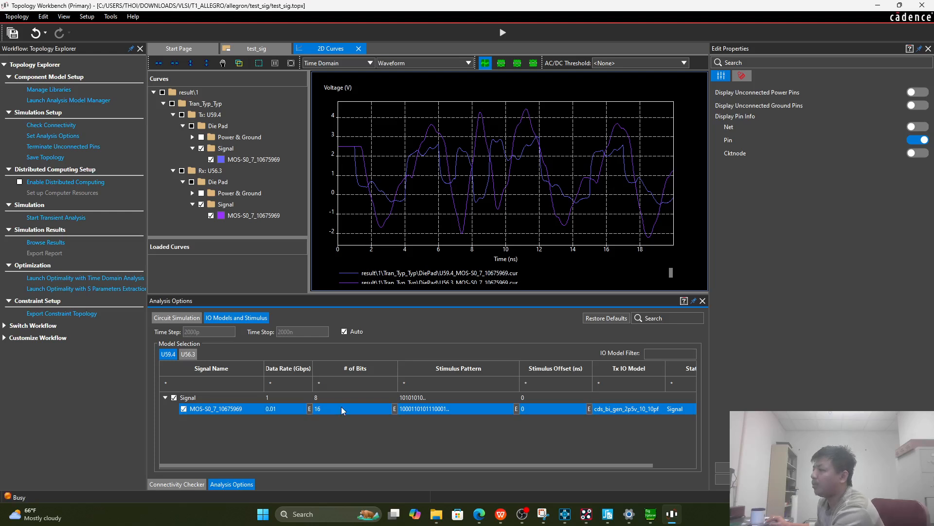
type("2")
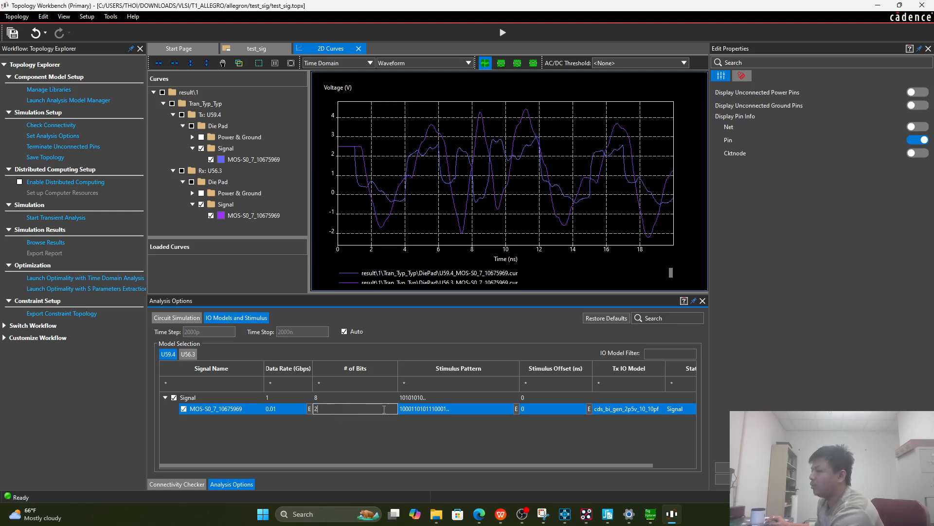
Step: Regenerate the signal's stimulus as a 2-bit Random pattern and rerun the transient analysis
left_click(442, 408)
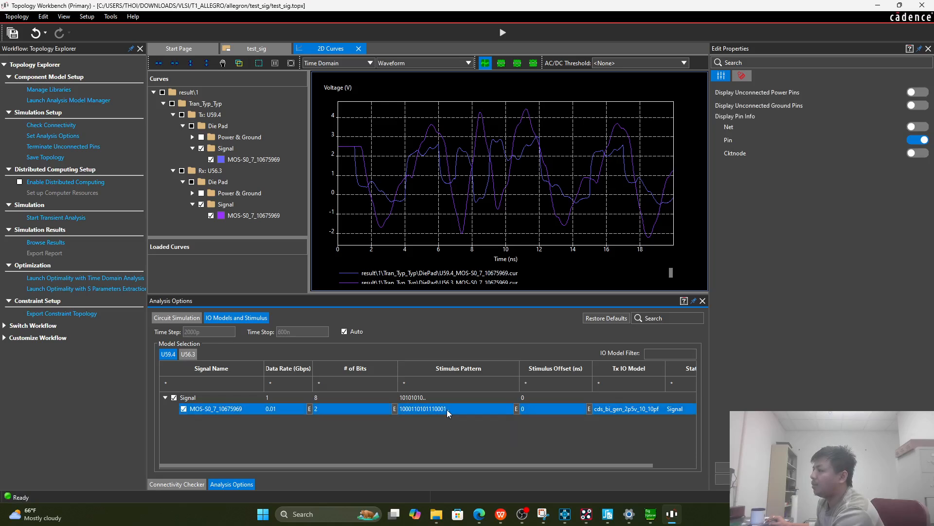
left_click(447, 410)
left_click(471, 426)
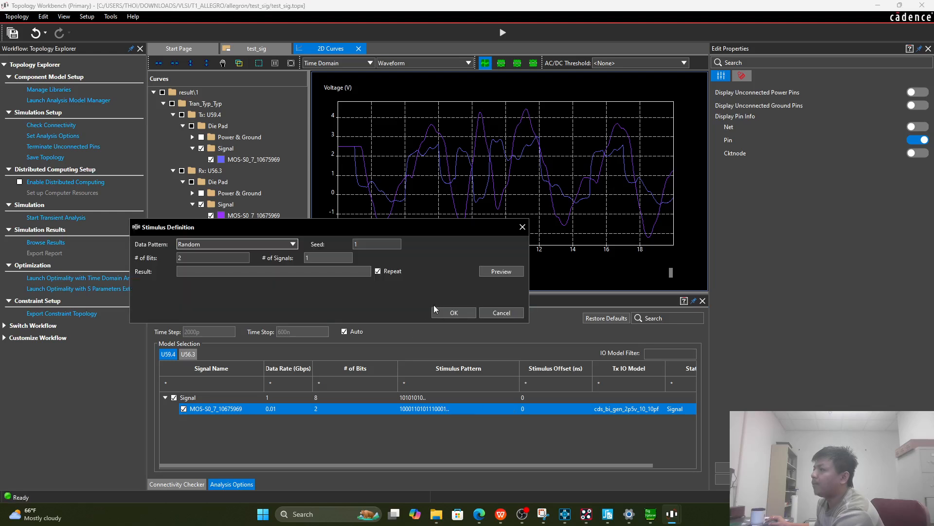
left_click(450, 313)
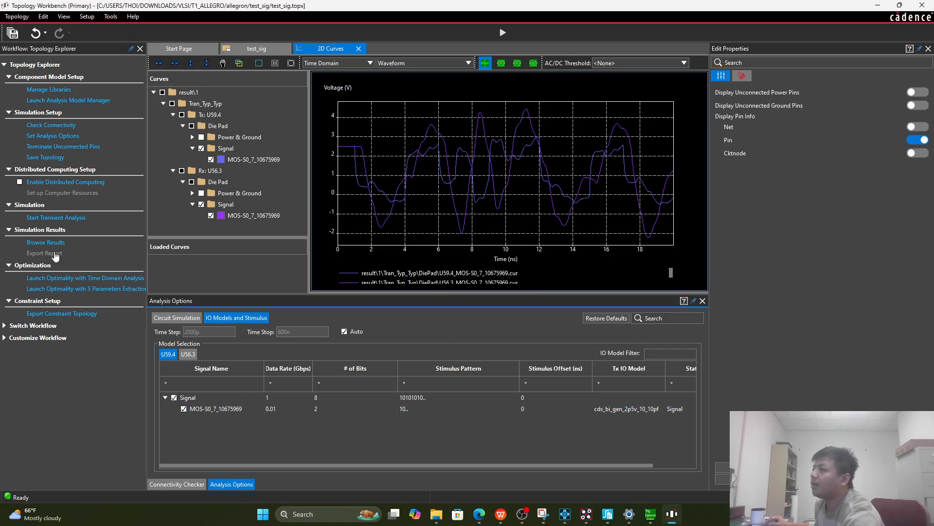
left_click(68, 218)
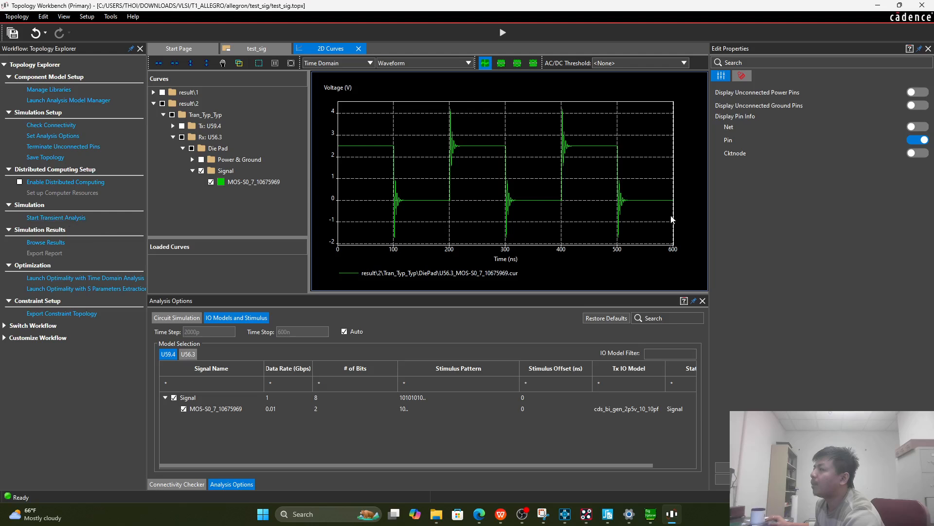
Step: Overlay the die-pad signal curve of transmitter U59.4 on the U56.3 curve in the second simulation result
scroll(416, 182, "up", 2)
scroll(446, 177, "down", 4)
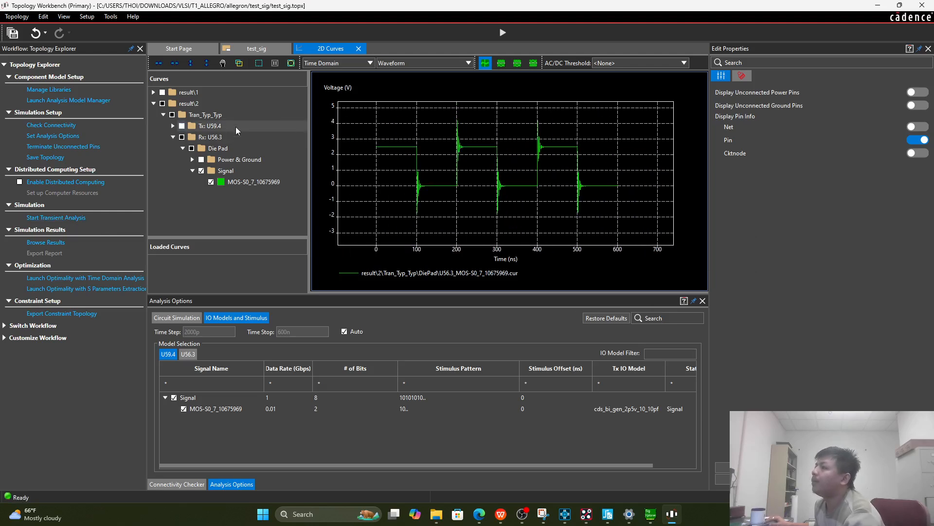
left_click(173, 126)
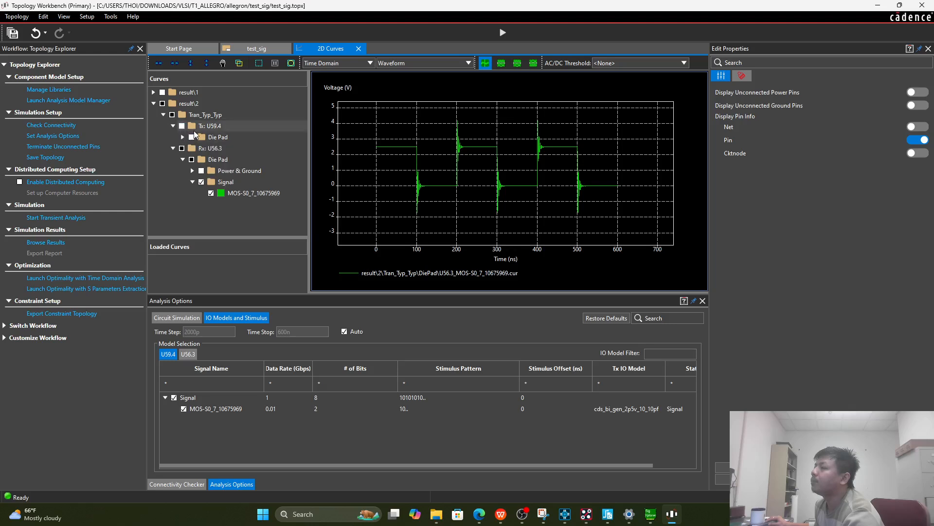
left_click(183, 137)
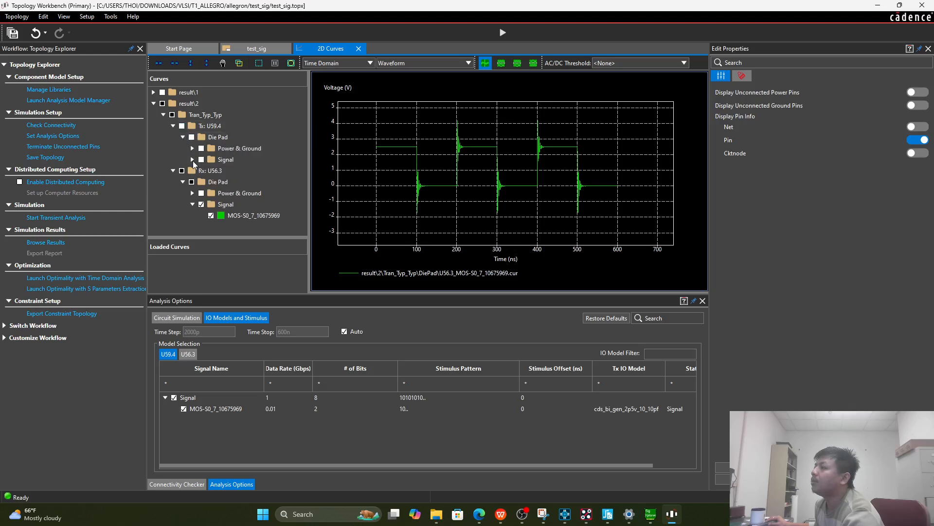
left_click(193, 160)
left_click(211, 171)
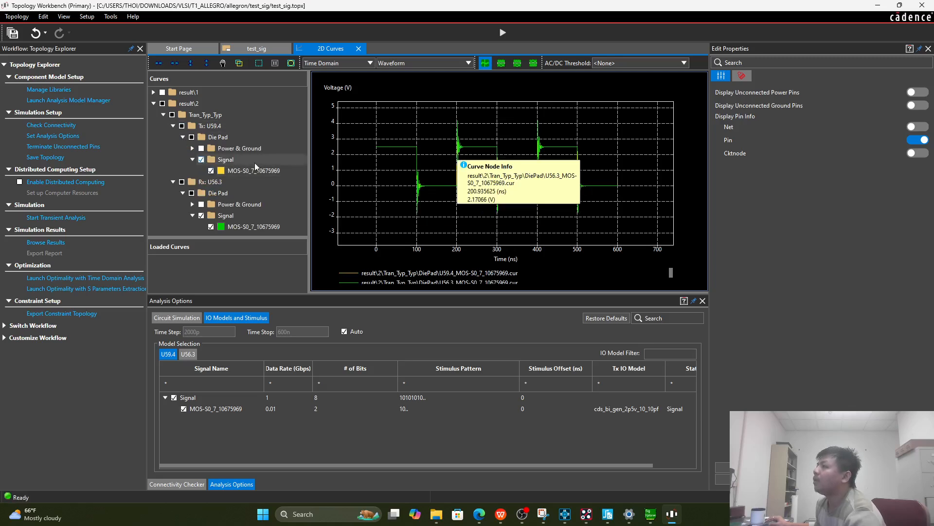
Step: View the eye diagram of both signals alongside the waveform and on its own, in an enlarged plot area
left_click(533, 63)
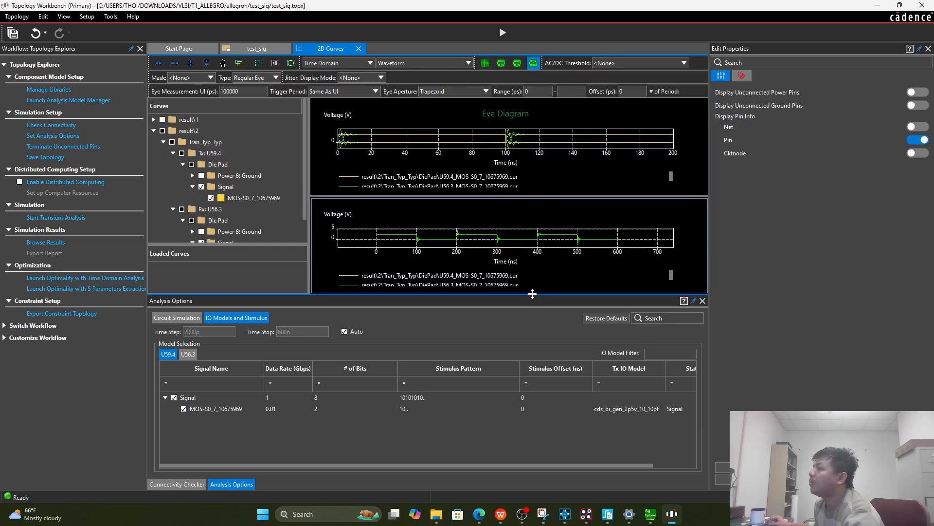
left_click_drag(536, 293, 536, 408)
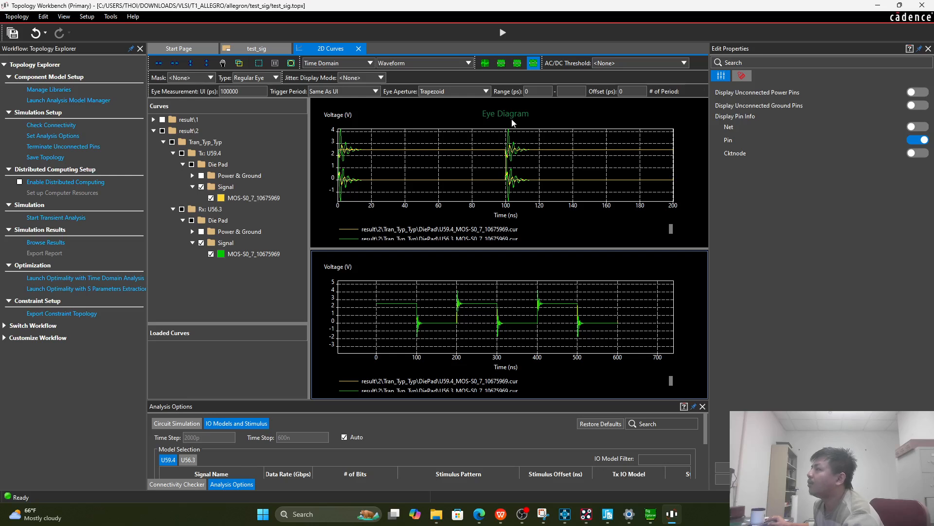
left_click(517, 66)
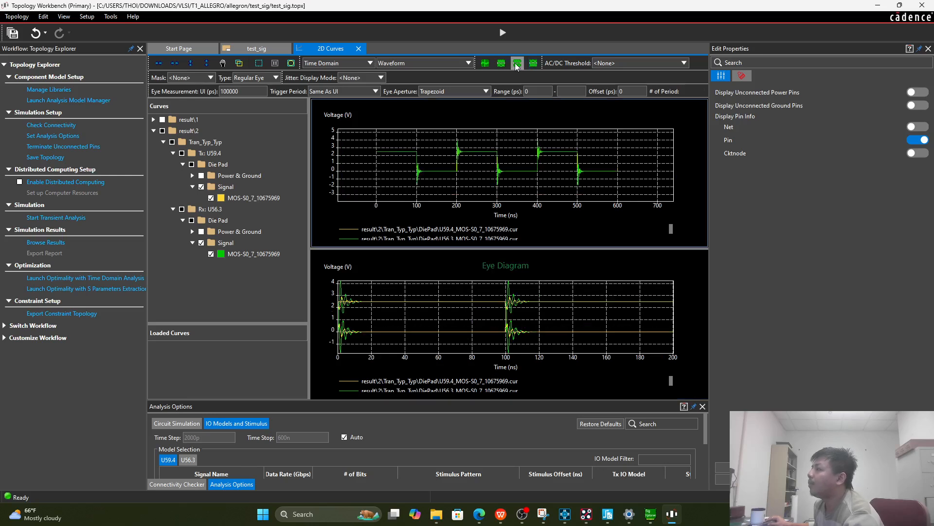
left_click(502, 63)
mouse_move(500, 202)
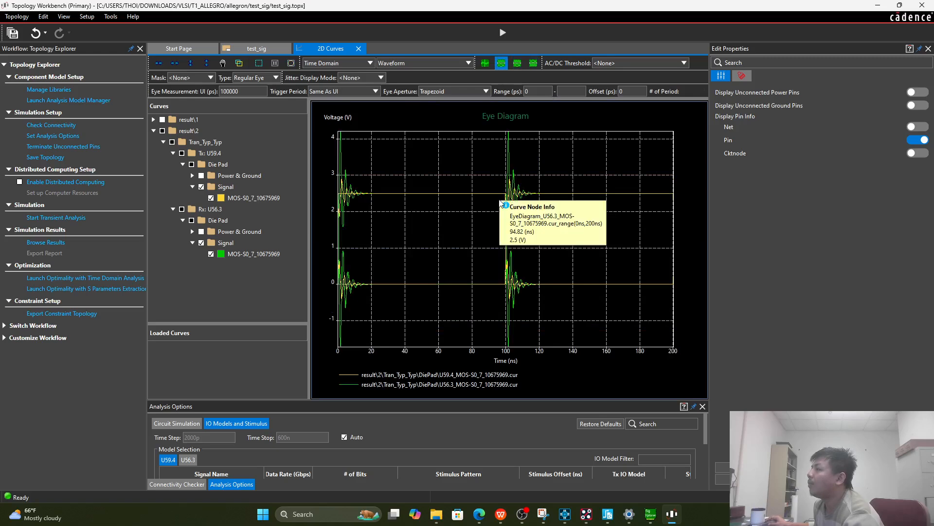
Step: Return to the waveform-only view and toggle the receiver U56.3 curve to compare it with the transmitter U59.4 curve
left_click(486, 63)
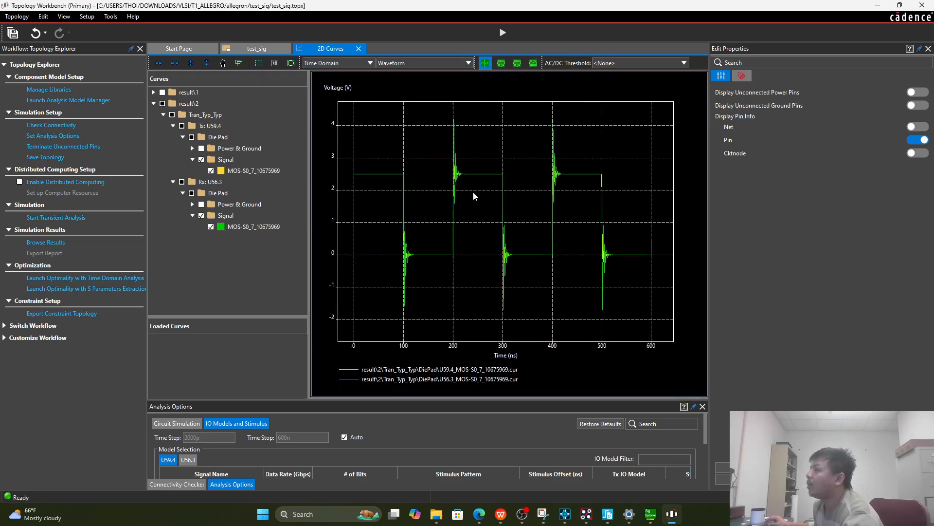
scroll(473, 191, "up", 2)
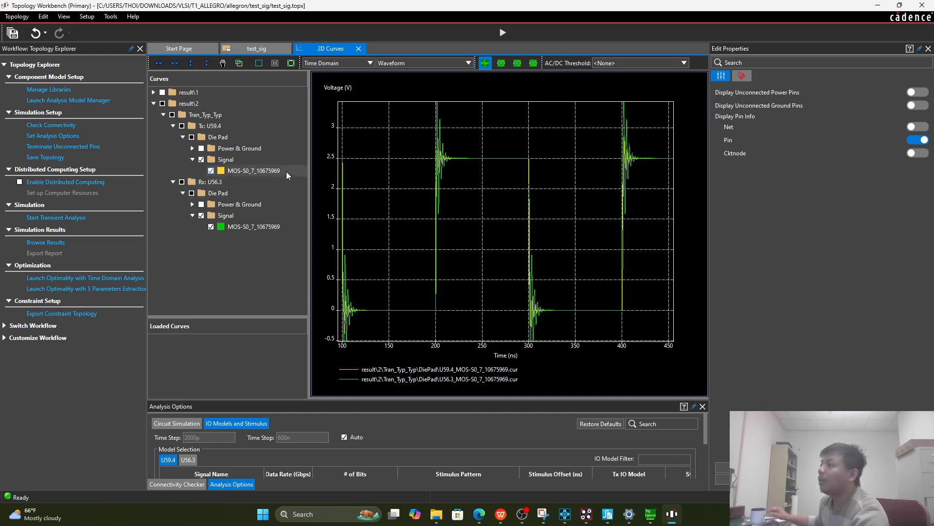
left_click(211, 227)
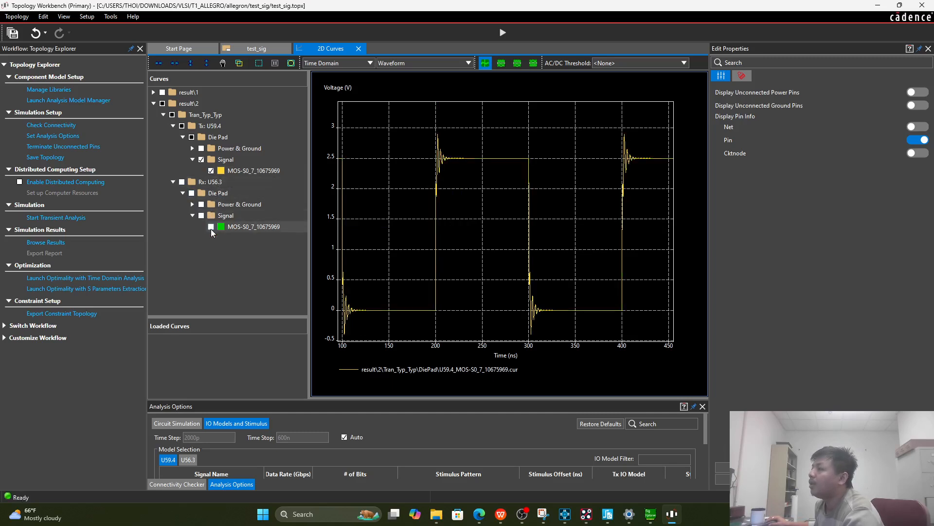
left_click(211, 227)
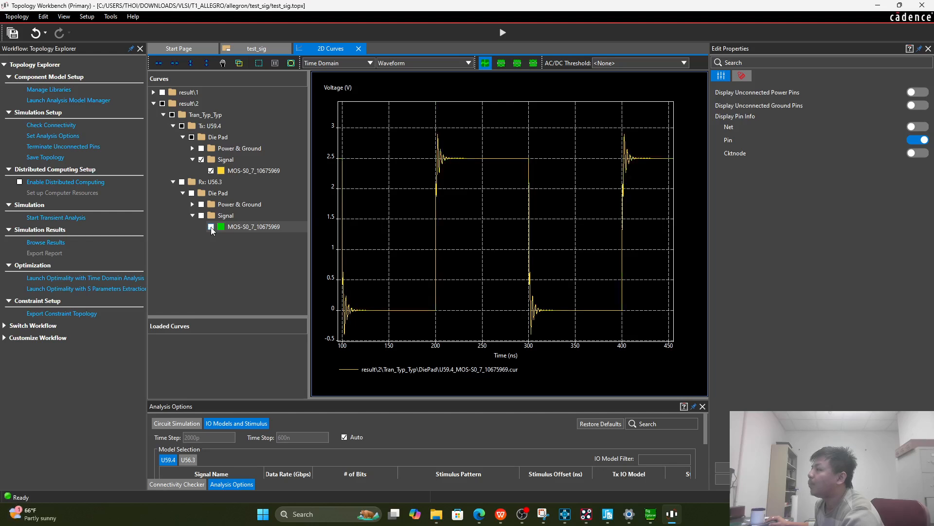
Step: Hide the receiver U56.3 curve and examine the transmitter U59.4 waveform on its own over the full time range
left_click(211, 227)
scroll(448, 231, "down", 3)
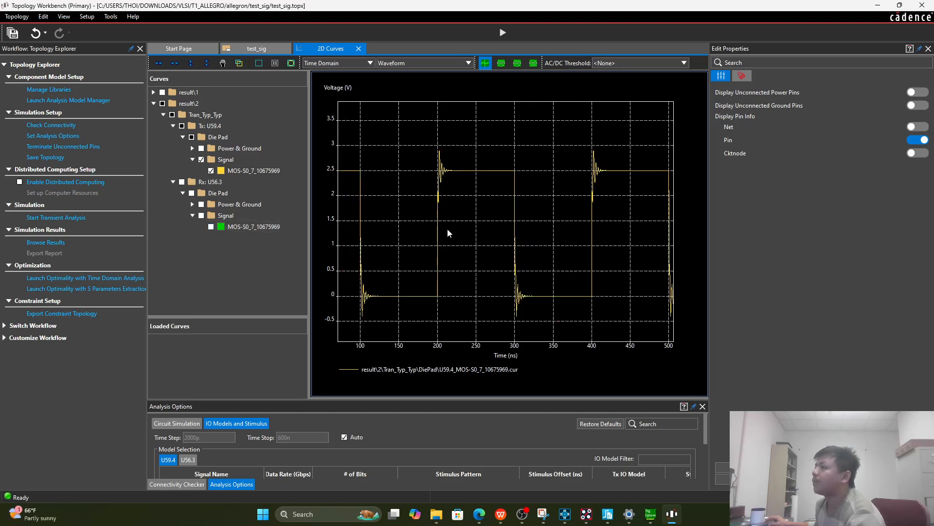
scroll(448, 233, "down", 1)
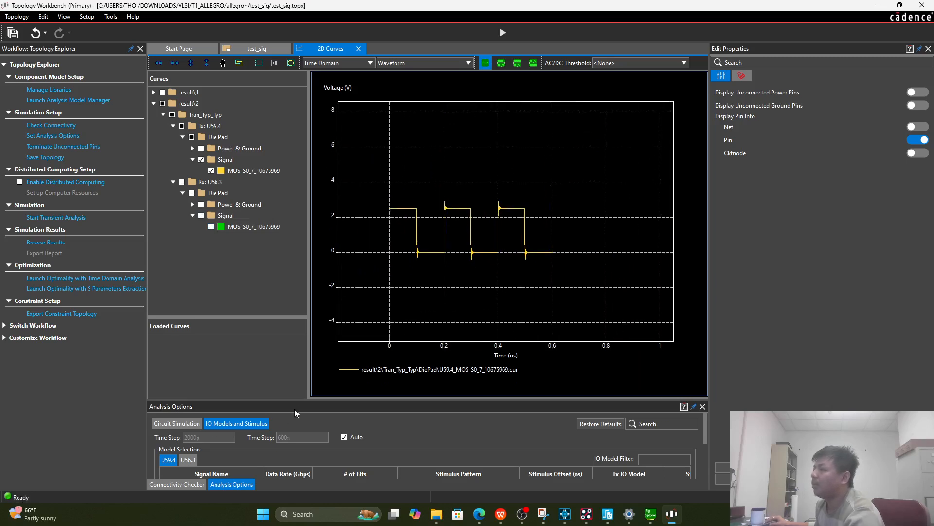
Step: Set U59.4's signal MOS-S0_7_10675969 to a 0.1 Gbps data rate, 4 bits and stimulus pattern 1010 in an enlarged analysis options area
left_click_drag(309, 400, 315, 286)
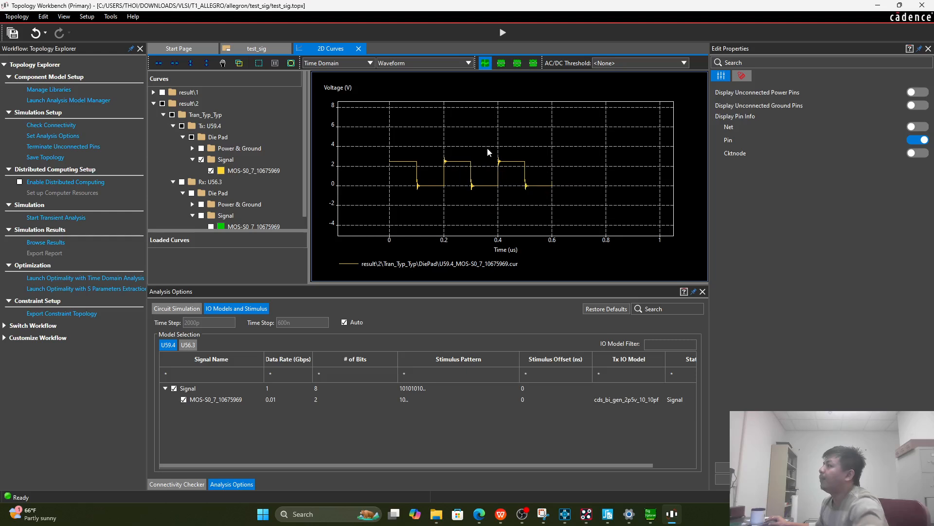
double_click(272, 399)
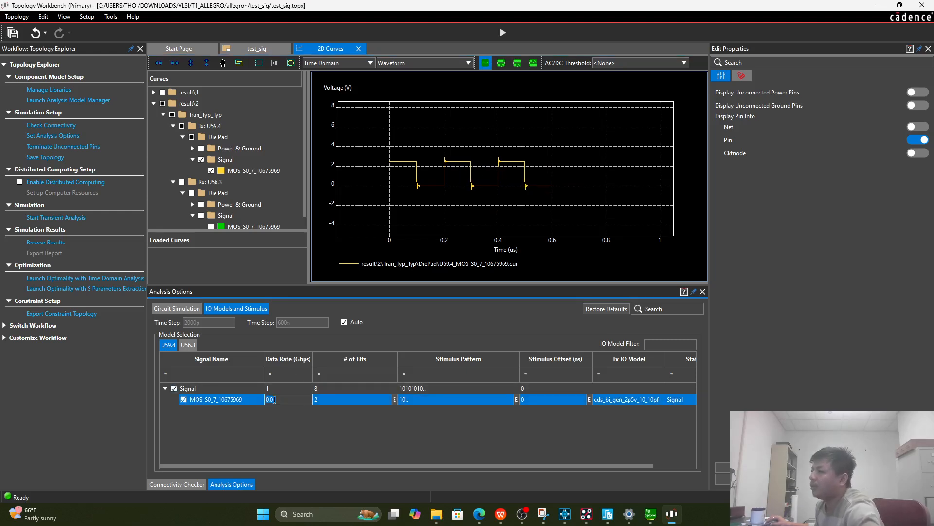
left_click(274, 400)
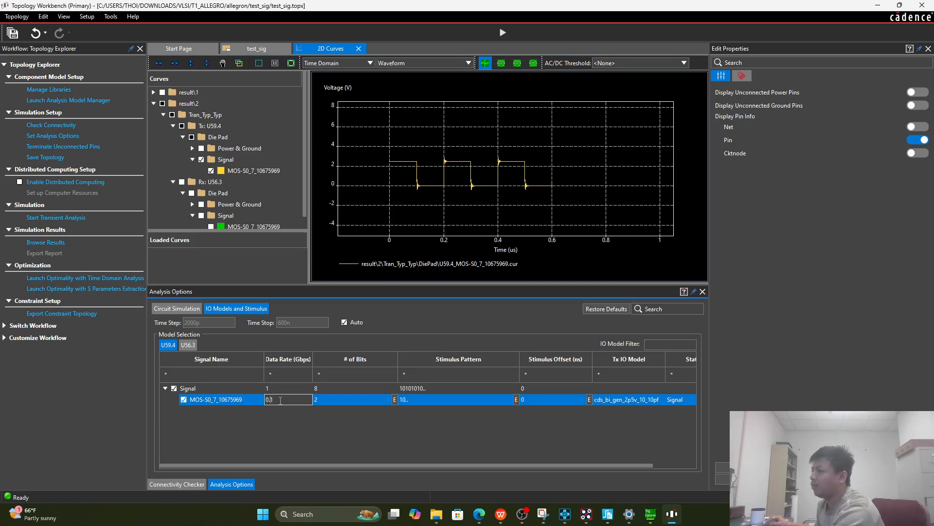
double_click(341, 398)
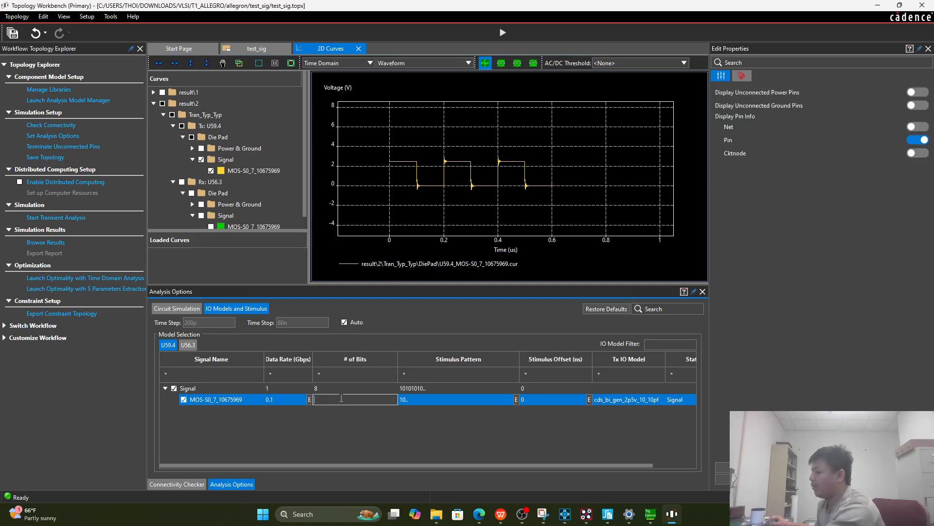
left_click(417, 400)
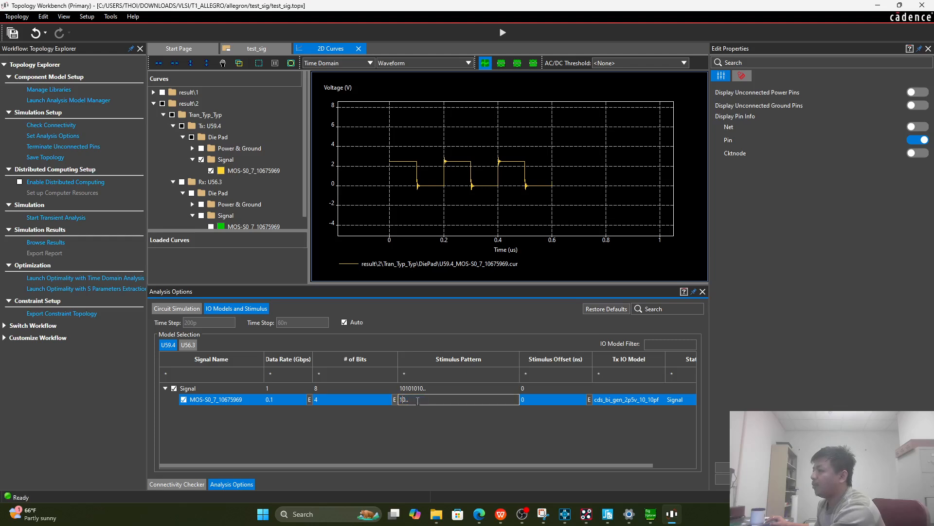
type("10")
left_click(460, 434)
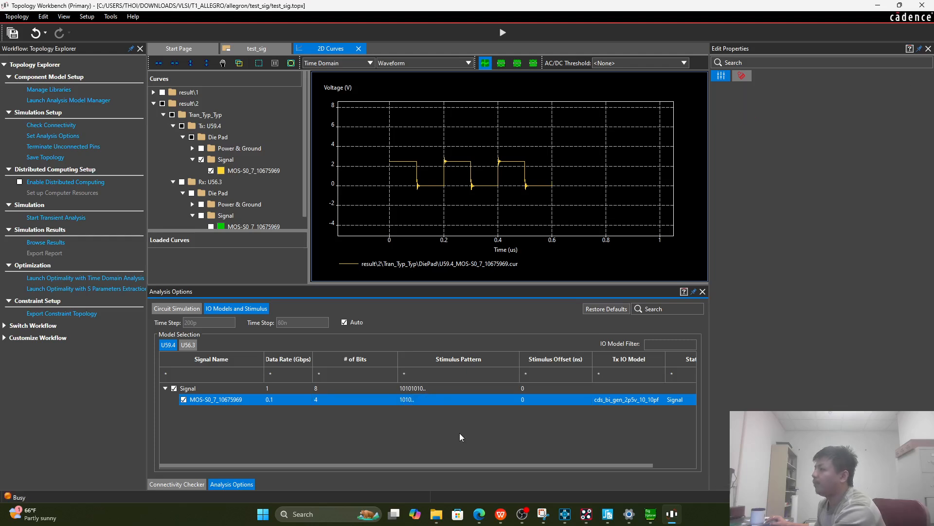
Step: Run the transient analysis with the new stimulus and inspect the resulting receiver U56.3 waveform
left_click(52, 220)
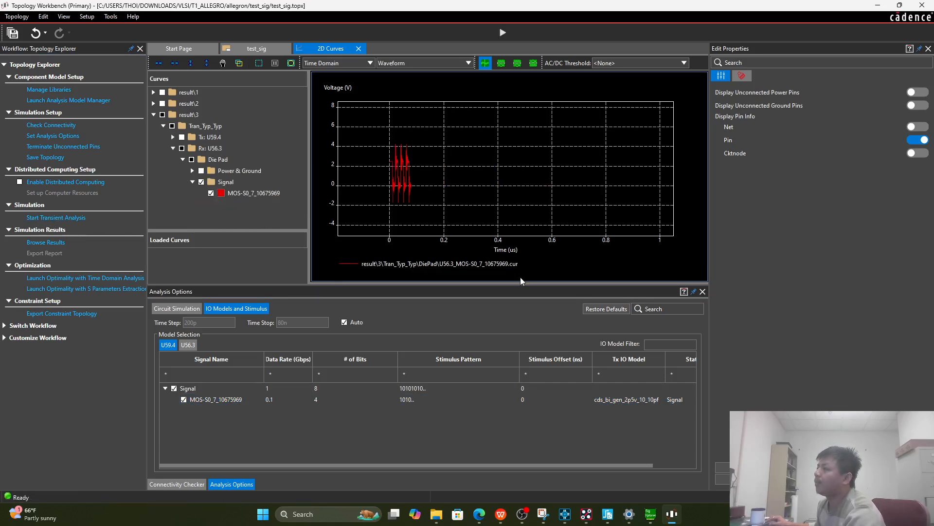
scroll(387, 174, "up", 2)
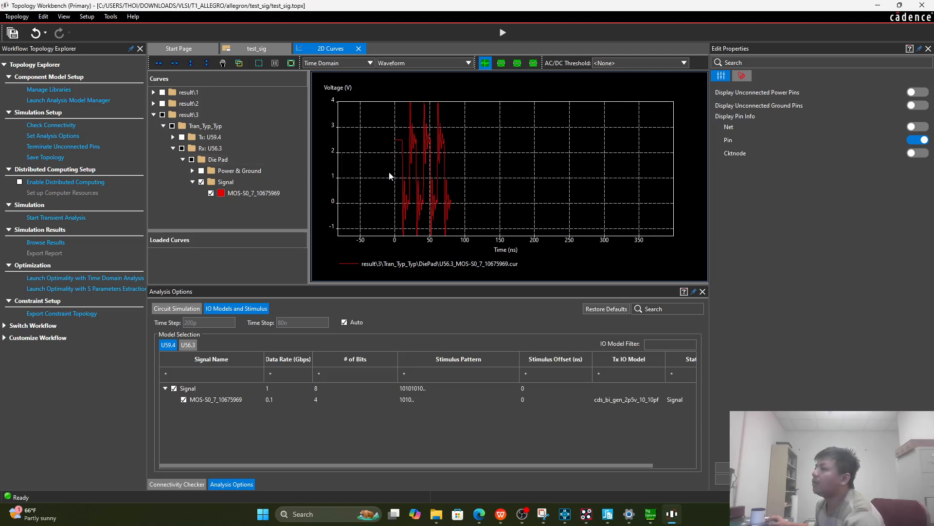
scroll(390, 176, "down", 2)
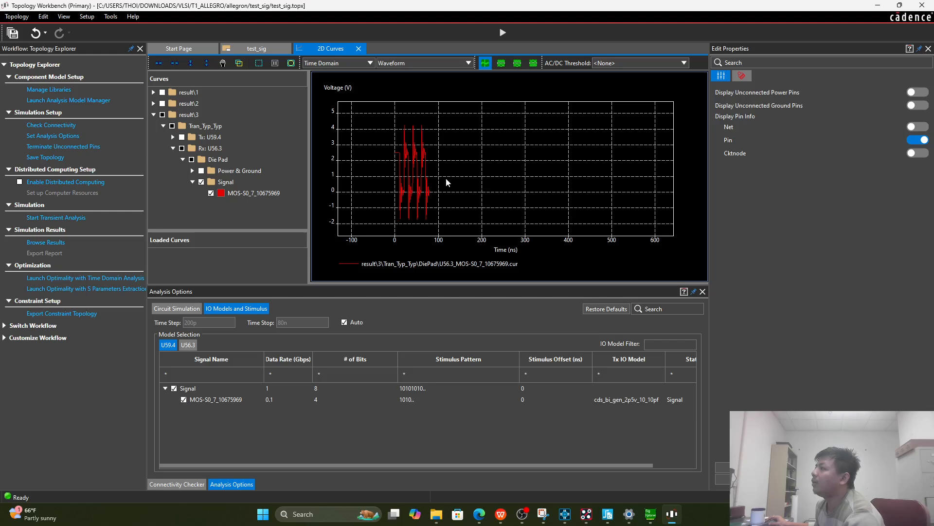
right_click(398, 126)
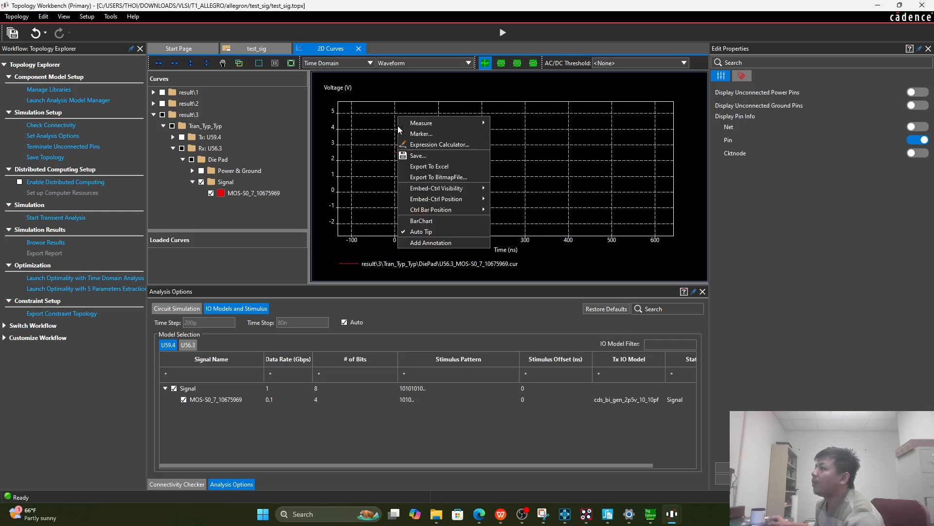
mouse_move(453, 127)
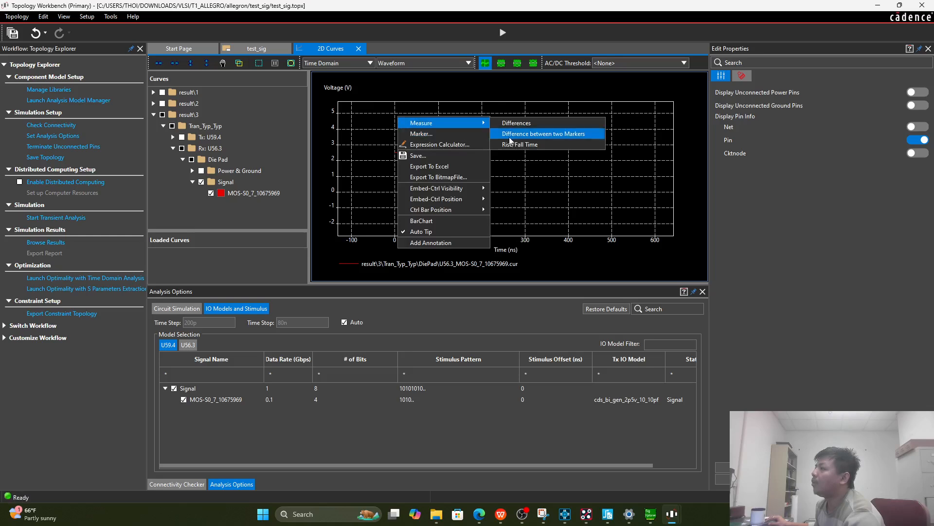
left_click(559, 178)
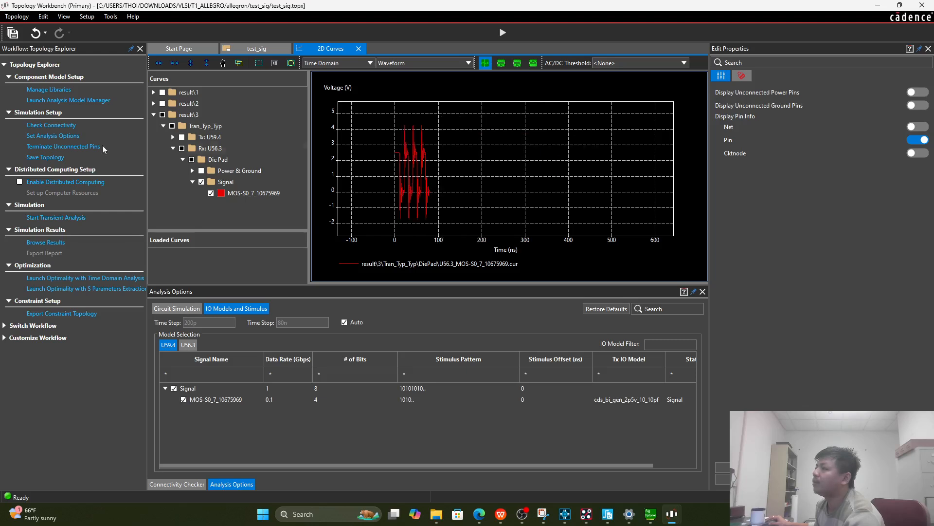
Step: Overlay the transmitter U59.4 die-pad curves, both signal and power and ground, on the U56.3 signal in the third simulation result
left_click(173, 137)
left_click(182, 137)
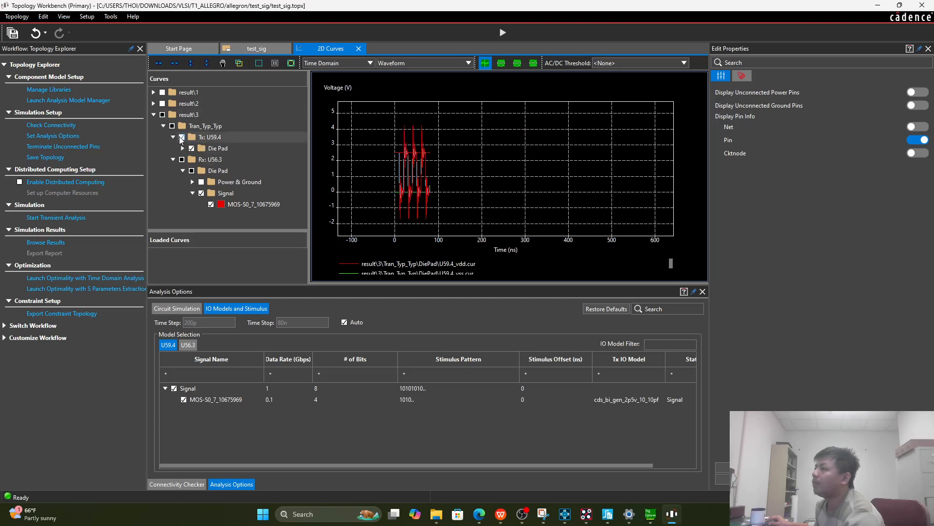
left_click(183, 148)
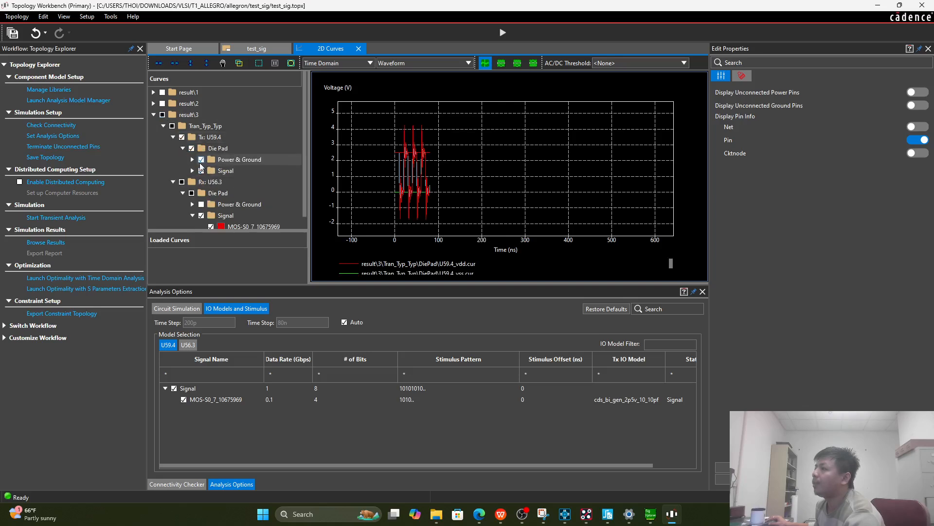
left_click(192, 170)
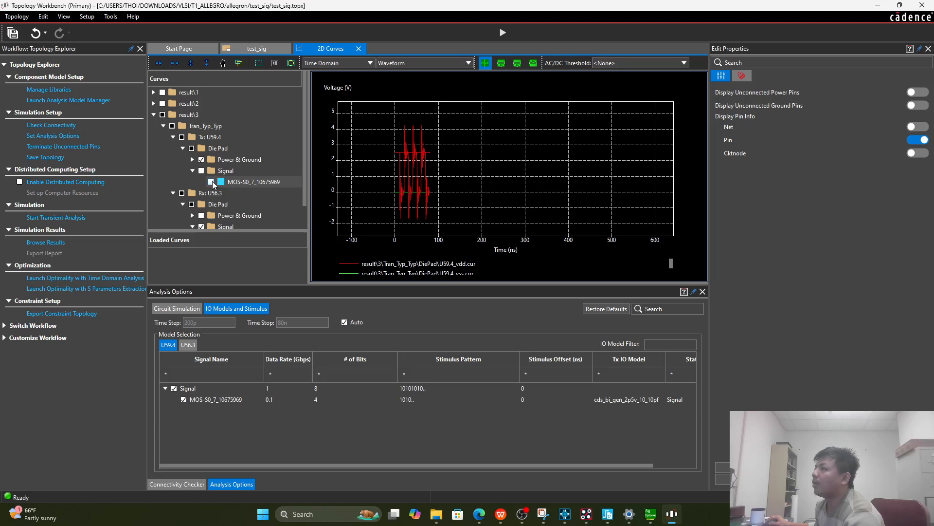
scroll(214, 195, "down", 1)
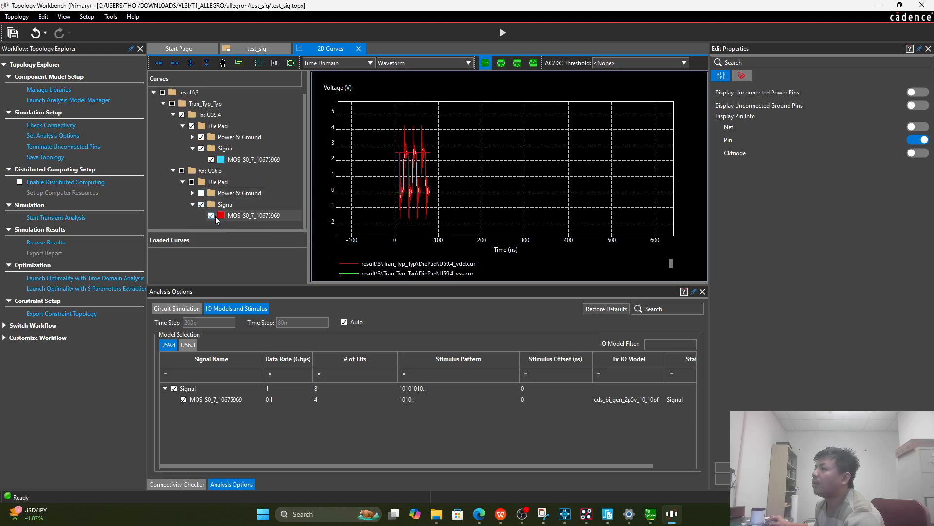
Step: Hide the receiver U56.3 signal curve and toggle U59.4's power and ground curves to compare them with the transmitter signal
left_click(210, 215)
left_click(210, 215)
left_click(210, 215)
scroll(401, 164, "up", 3)
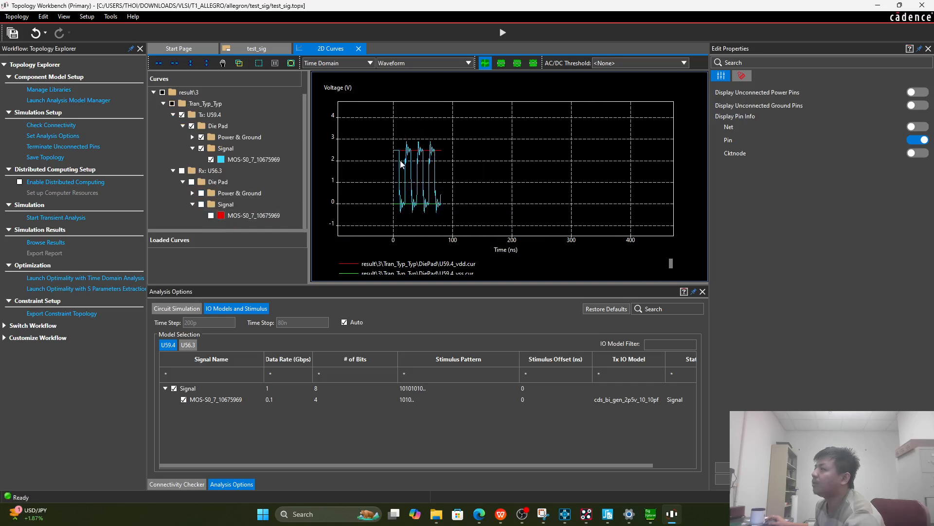
left_click(202, 137)
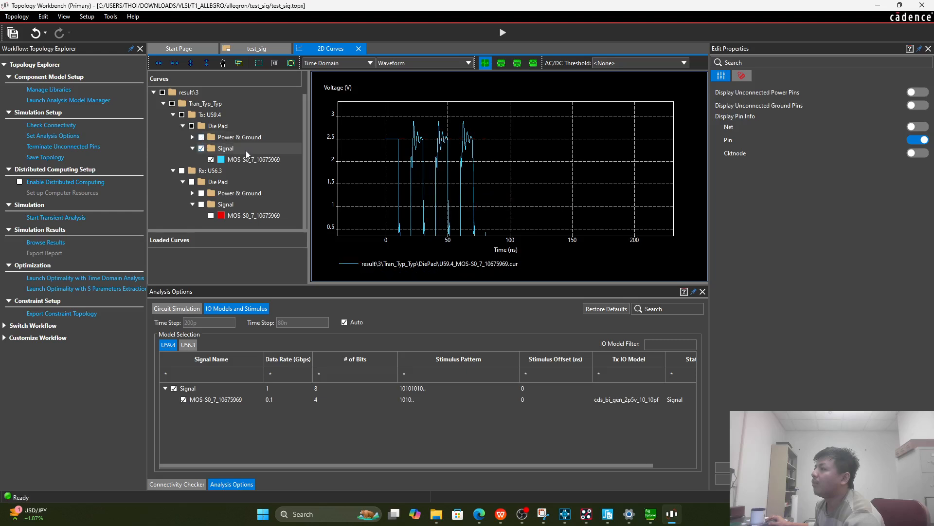
left_click(201, 138)
scroll(435, 161, "down", 2)
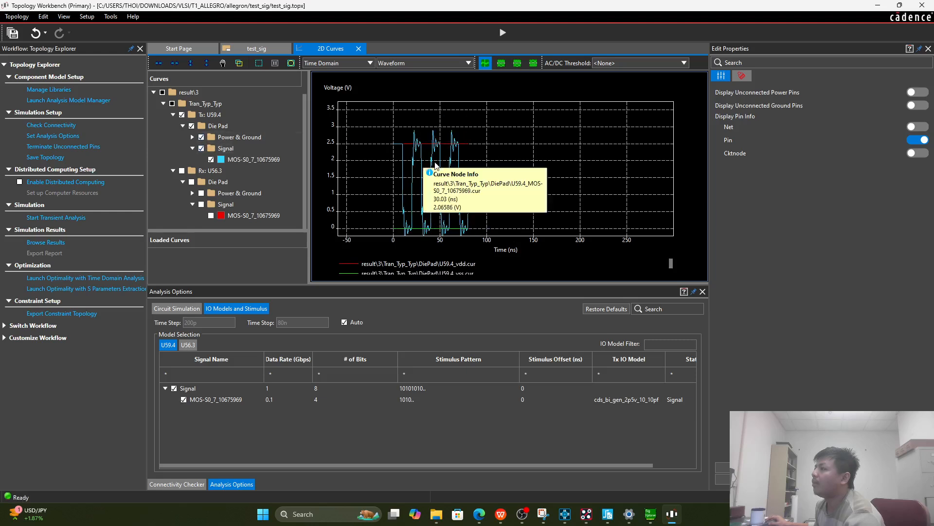
Step: Hide the U59.4 signal curve and read the voltages of its vdd and vss curves
left_click(210, 160)
mouse_move(434, 143)
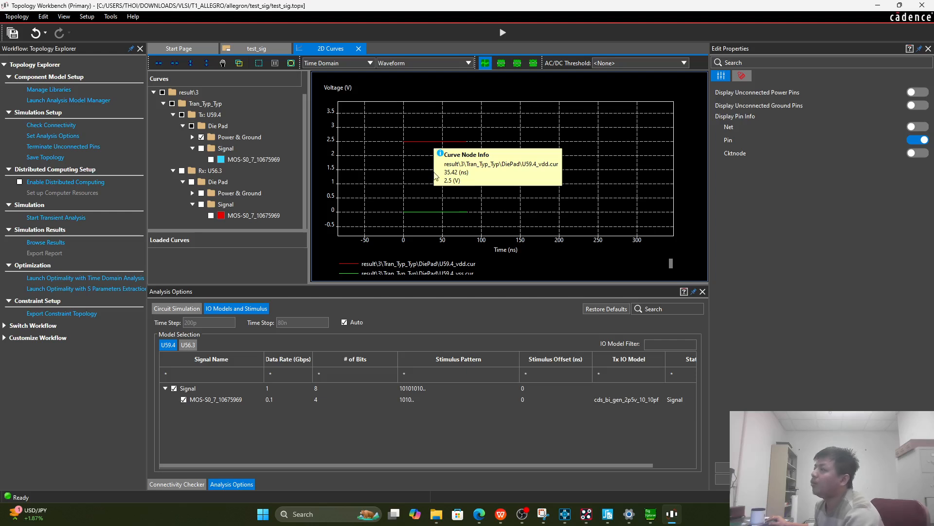
mouse_move(417, 213)
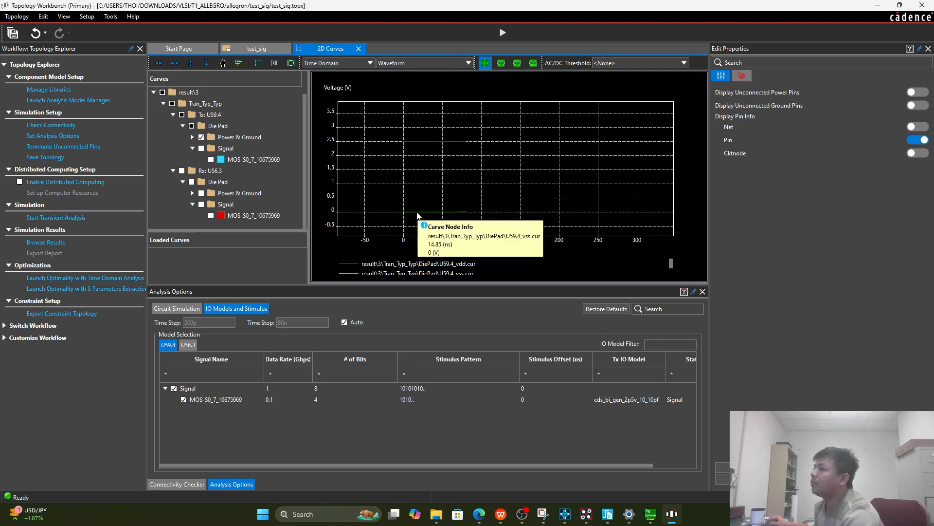
Step: Add receiver U56.3's power and ground curves to the plot, leaving out its vdd curve
left_click(202, 193)
left_click(192, 193)
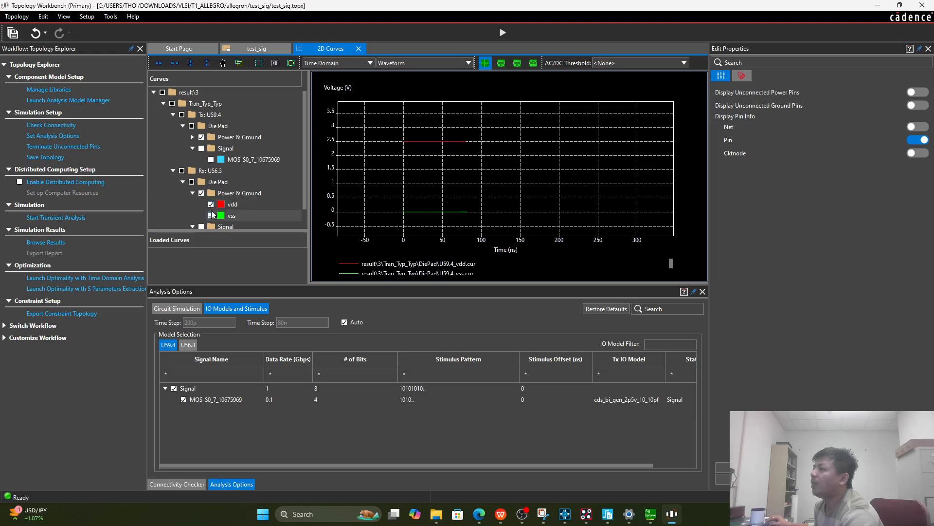
left_click(211, 204)
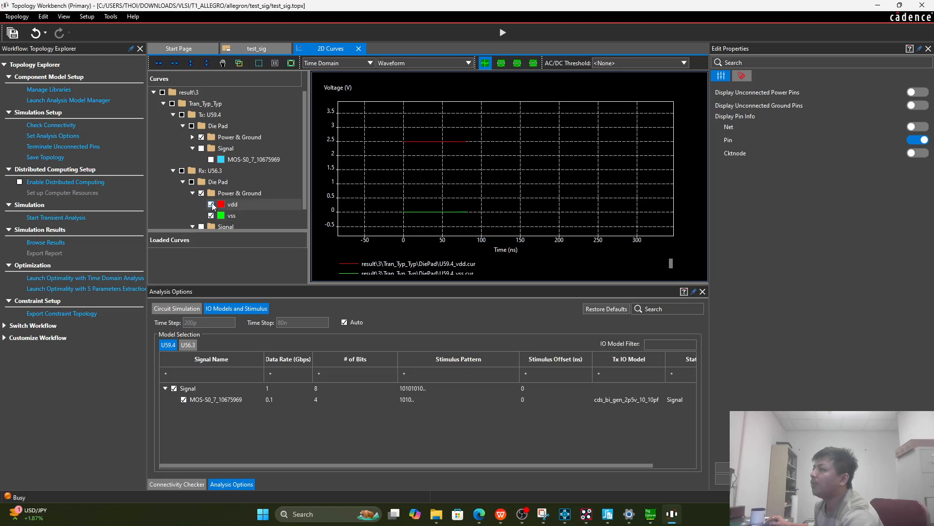
left_click(212, 204)
Step: Display the die-pad signal curves of U56.3 and U59.4 together again in the third simulation result
left_click(211, 159)
left_click(211, 159)
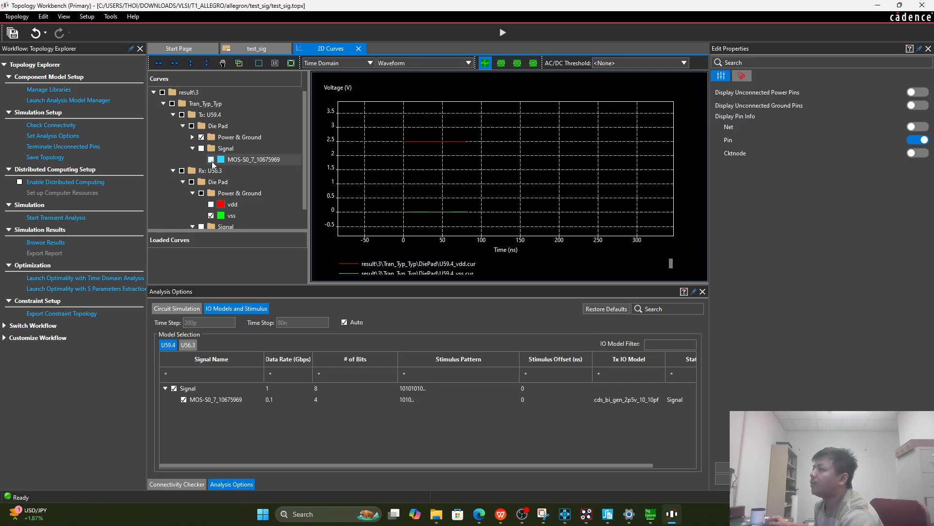
scroll(213, 161, "down", 1)
left_click(211, 215)
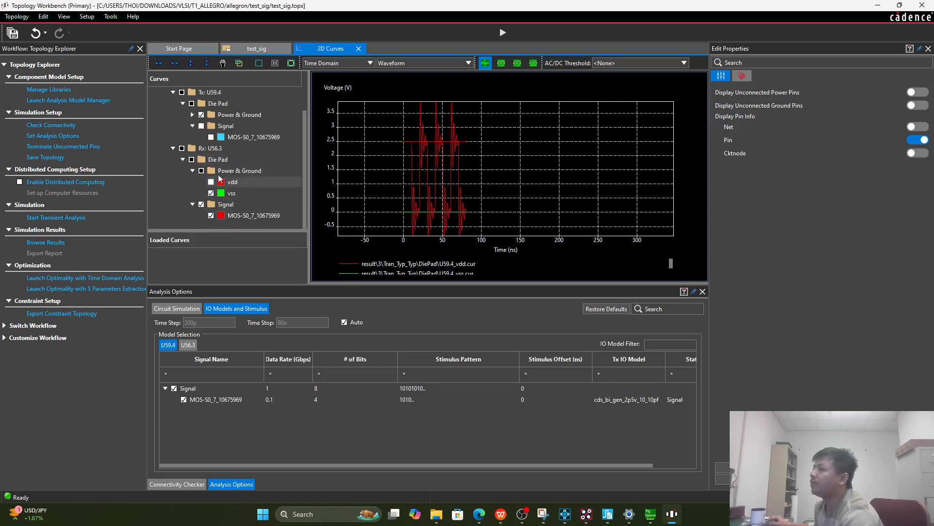
left_click(211, 137)
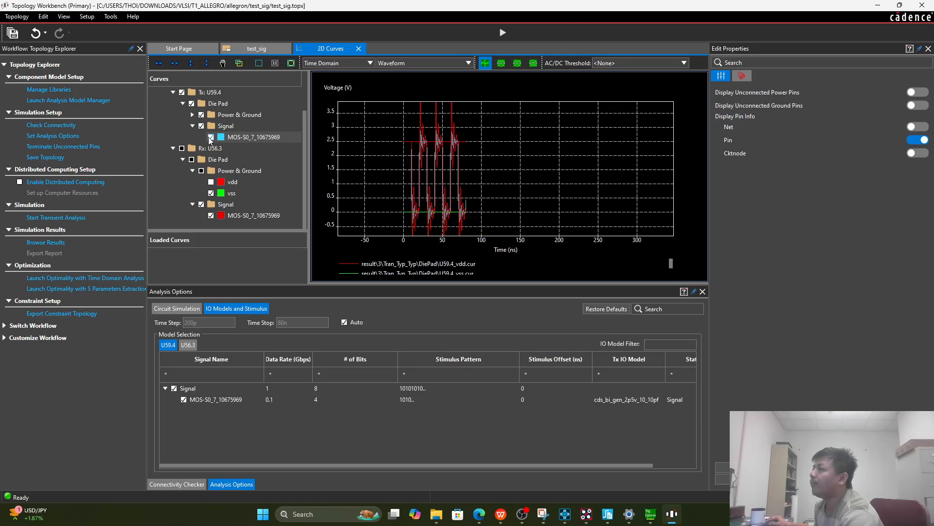
Step: View the displayed transmitter and receiver curves as an eye diagram and inspect both eye openings
left_click(501, 63)
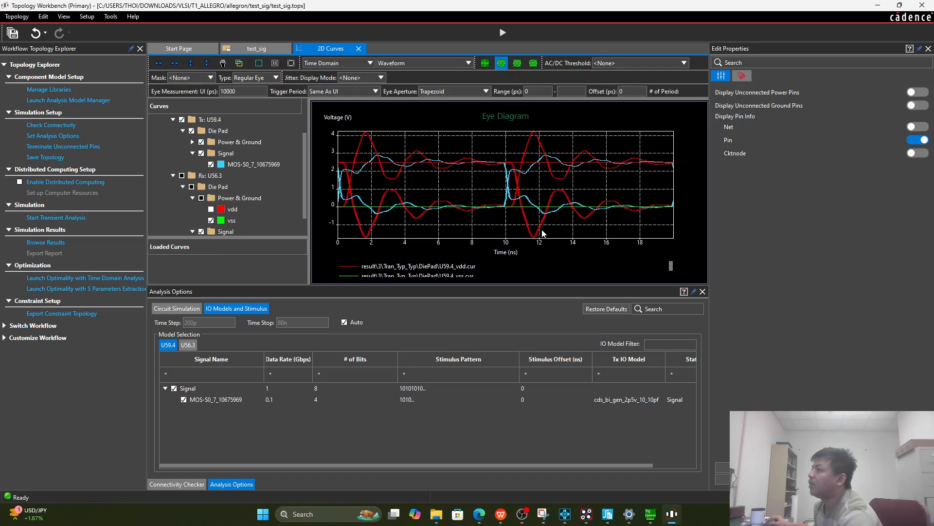
scroll(560, 217, "down", 2)
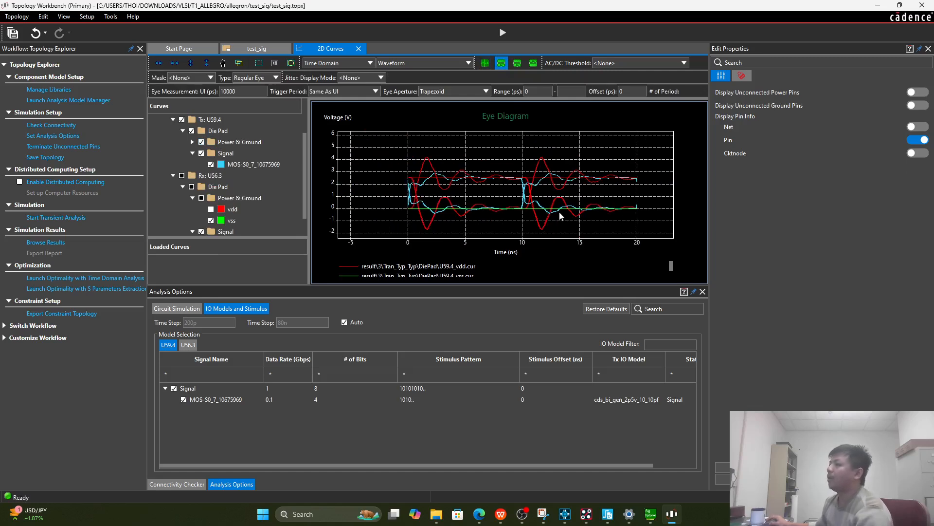
scroll(560, 216, "up", 1)
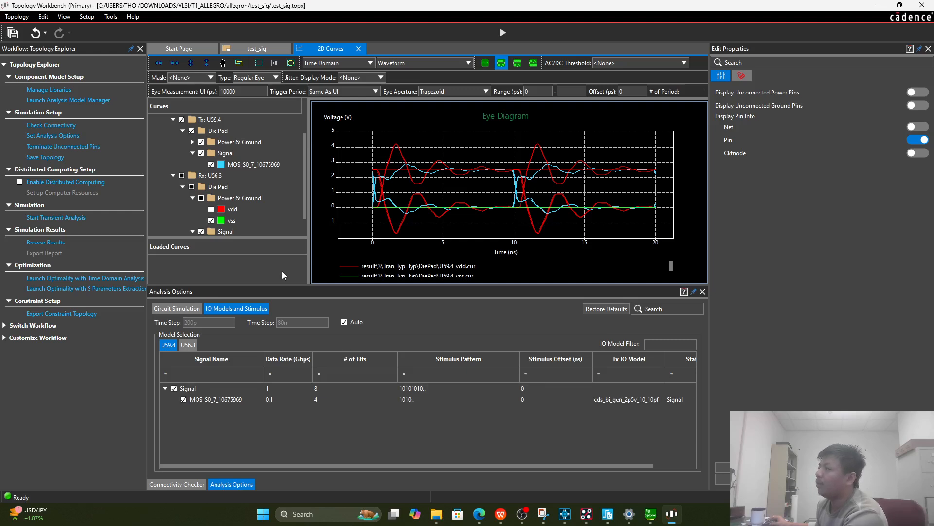
Step: Leave the curve plots and return to the test_sig topology schematic
left_click(182, 49)
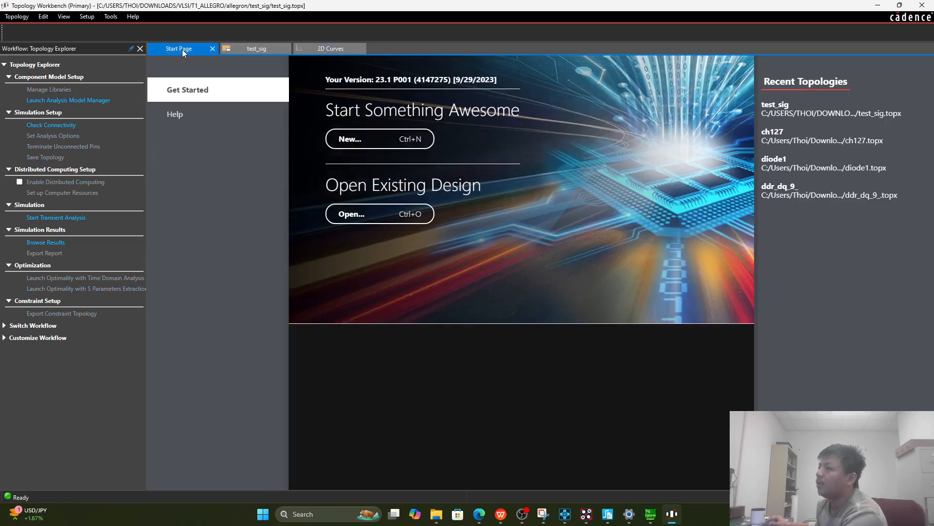
left_click(237, 50)
left_click(328, 50)
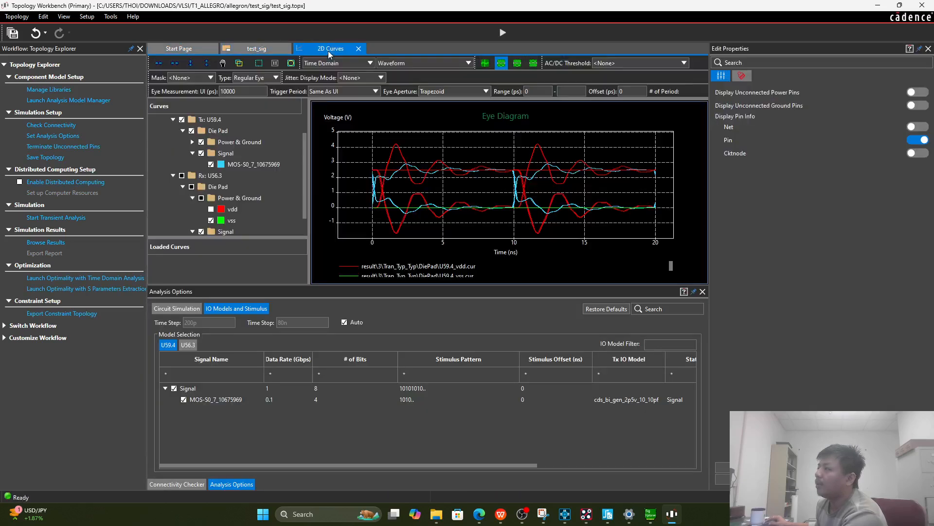
left_click(249, 51)
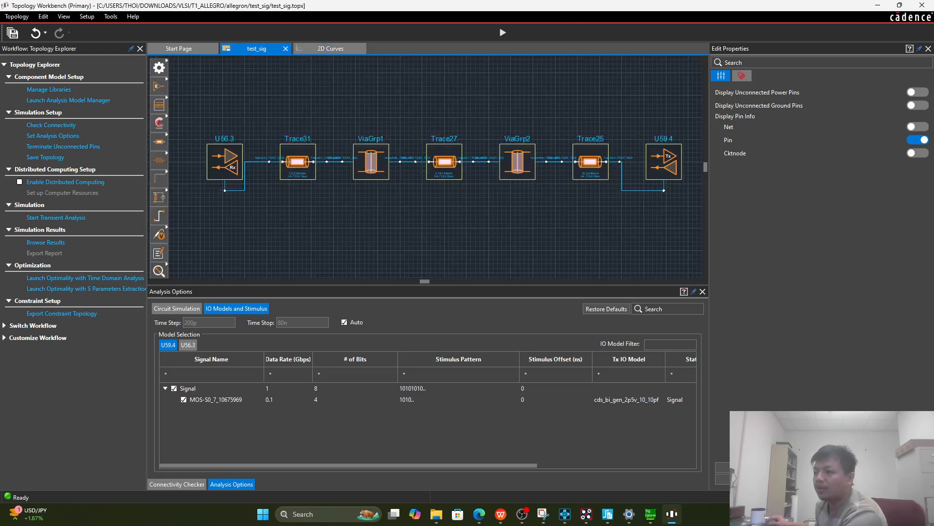